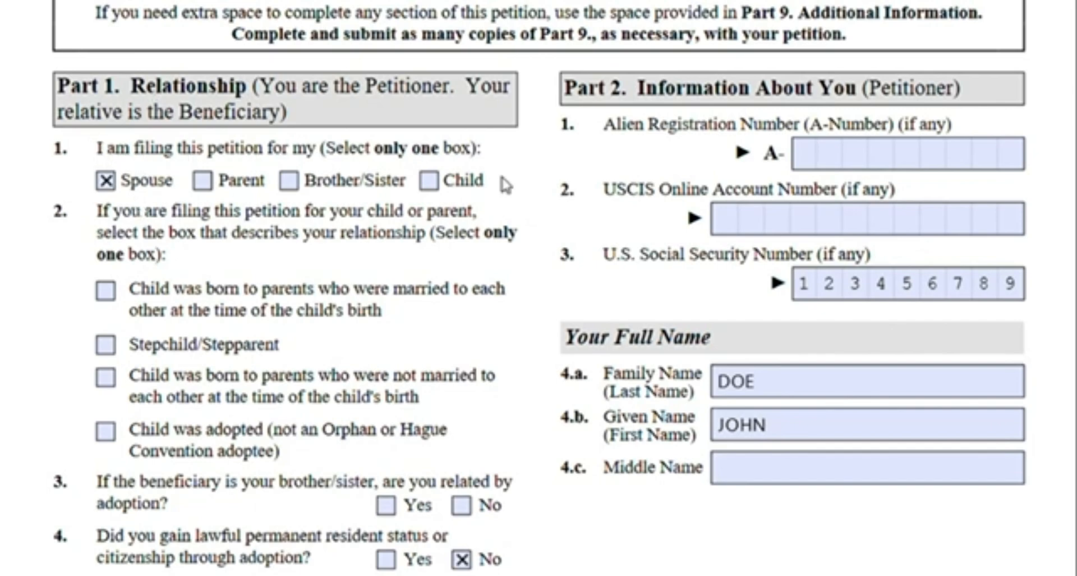
Enter N/A as the petitioner's Alien Registration Number (A-Number)
{"action": "scroll", "coordinate": [505, 184], "scroll_direction": "down", "scroll_amount": 2}
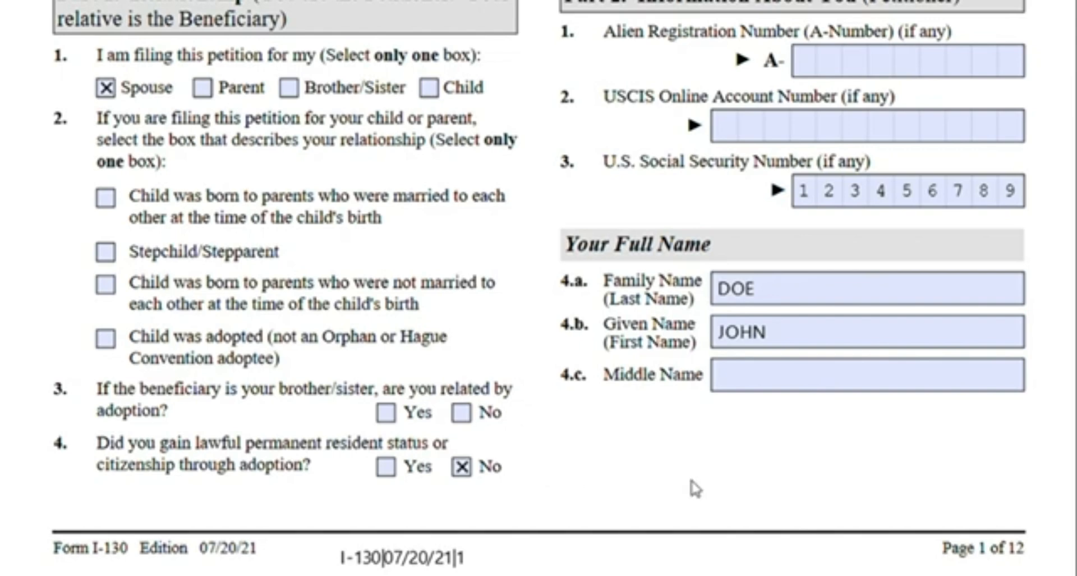
{"action": "scroll", "coordinate": [695, 488], "scroll_direction": "up", "scroll_amount": 3}
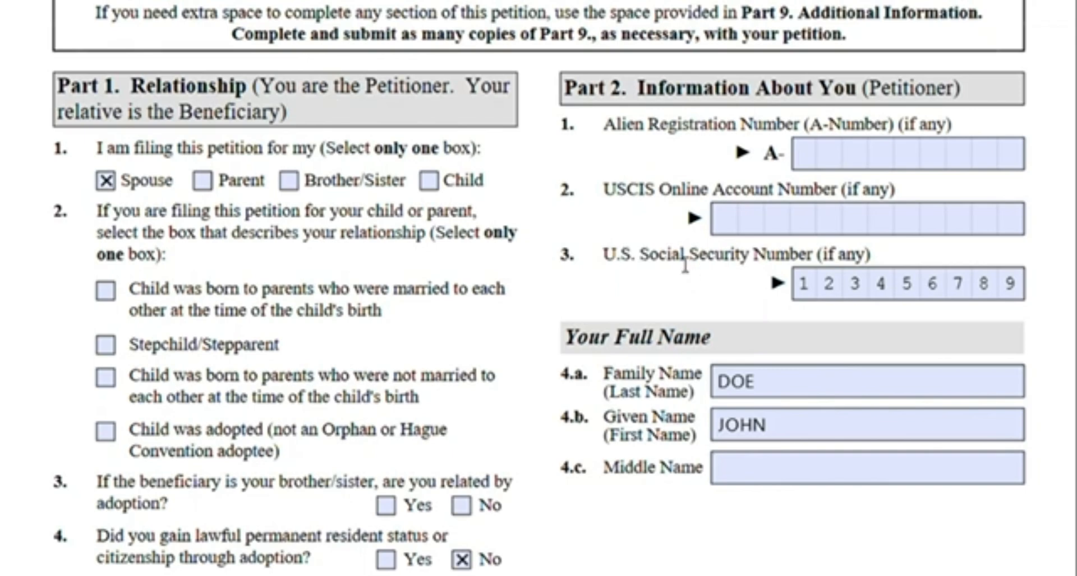
{"action": "left_click", "coordinate": [808, 153]}
{"action": "left_click", "coordinate": [1000, 157]}
{"action": "type", "text": "N/A"}
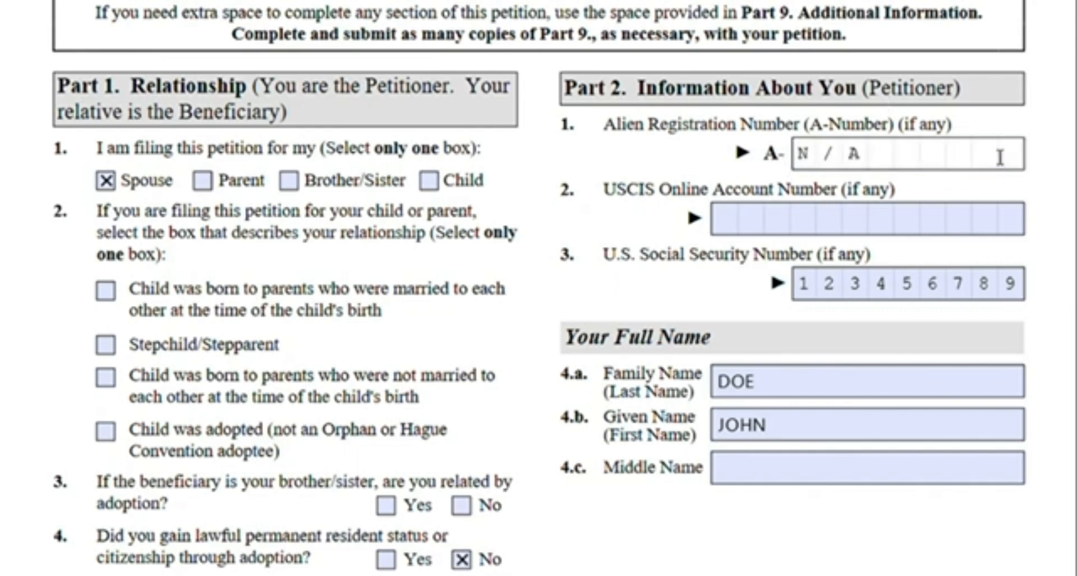
{"action": "key", "text": "Return"}
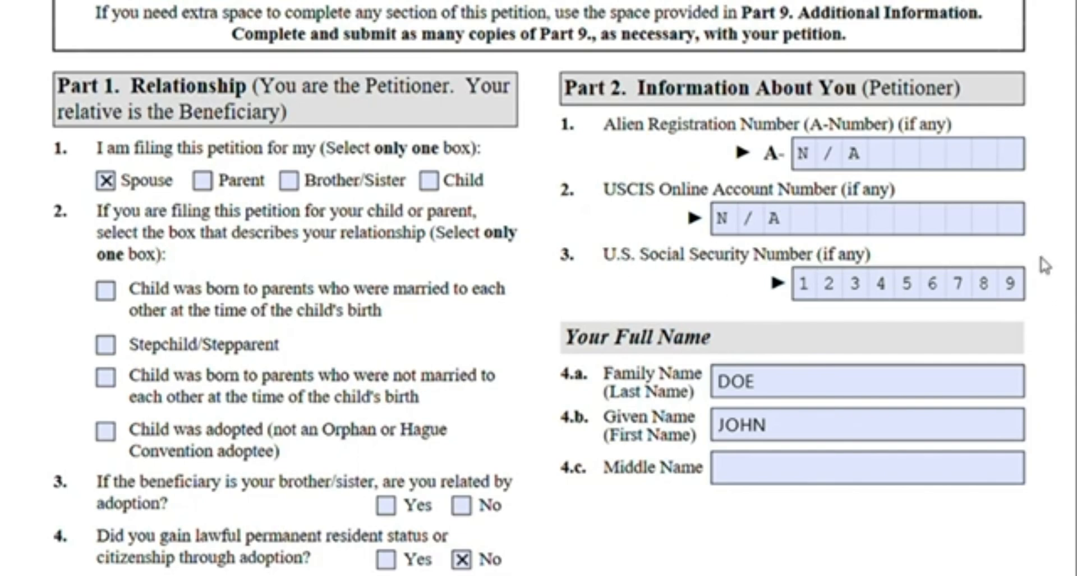
Scroll through the petition to review the Part 1 and Part 2 entries
{"action": "scroll", "coordinate": [1044, 264], "scroll_direction": "down", "scroll_amount": 3}
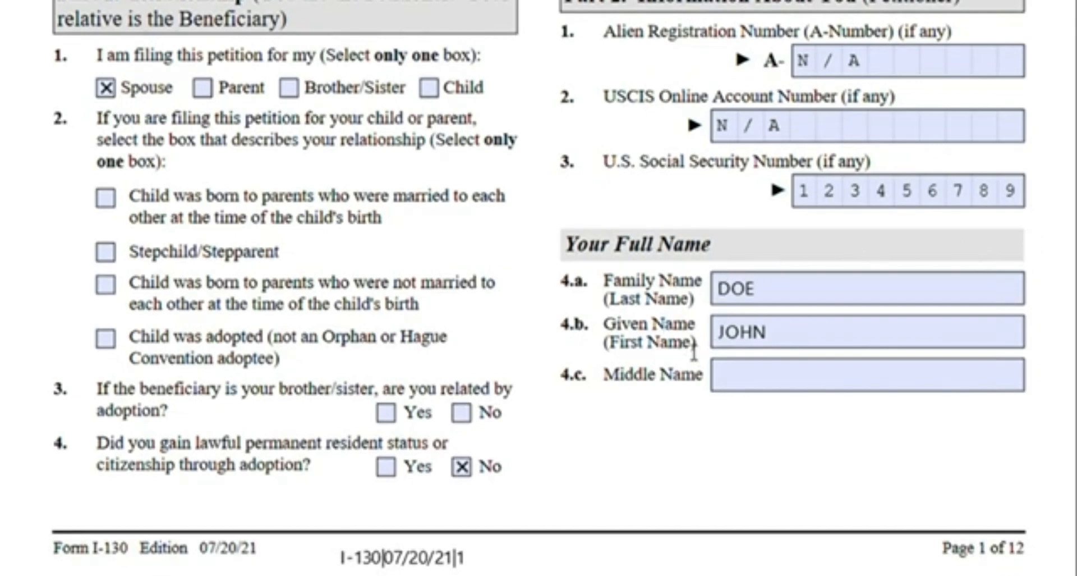
{"action": "scroll", "coordinate": [645, 265], "scroll_direction": "down", "scroll_amount": 9}
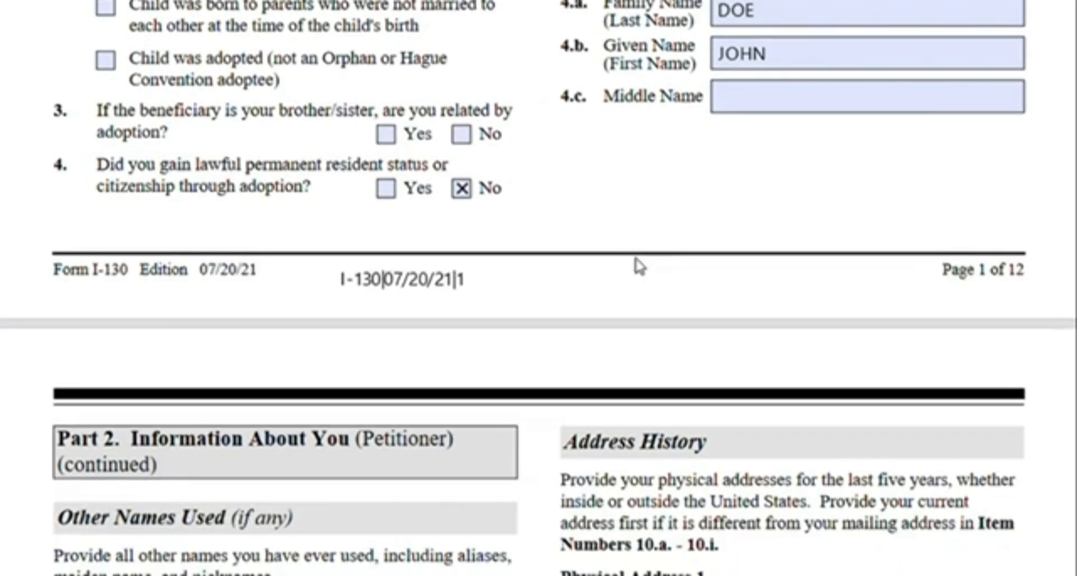
{"action": "scroll", "coordinate": [640, 267], "scroll_direction": "up", "scroll_amount": 6}
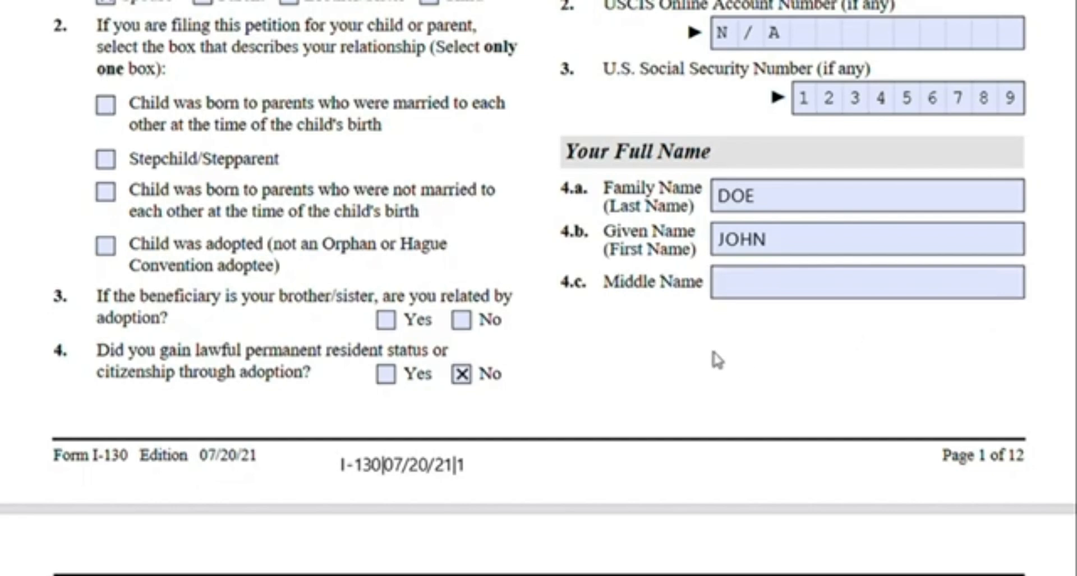
{"action": "scroll", "coordinate": [687, 278], "scroll_direction": "down", "scroll_amount": 7}
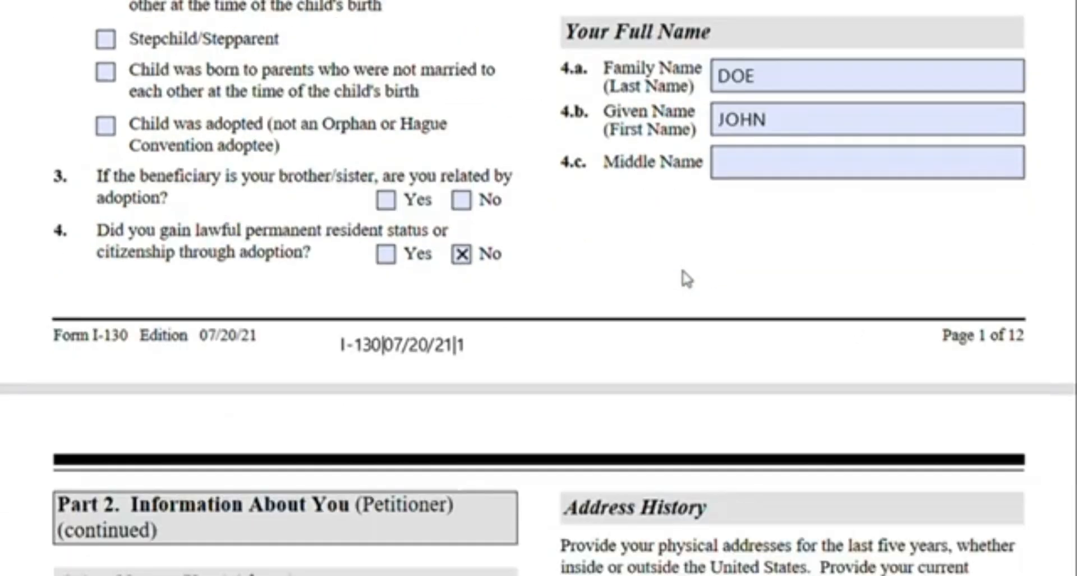
{"action": "scroll", "coordinate": [692, 278], "scroll_direction": "down", "scroll_amount": 3}
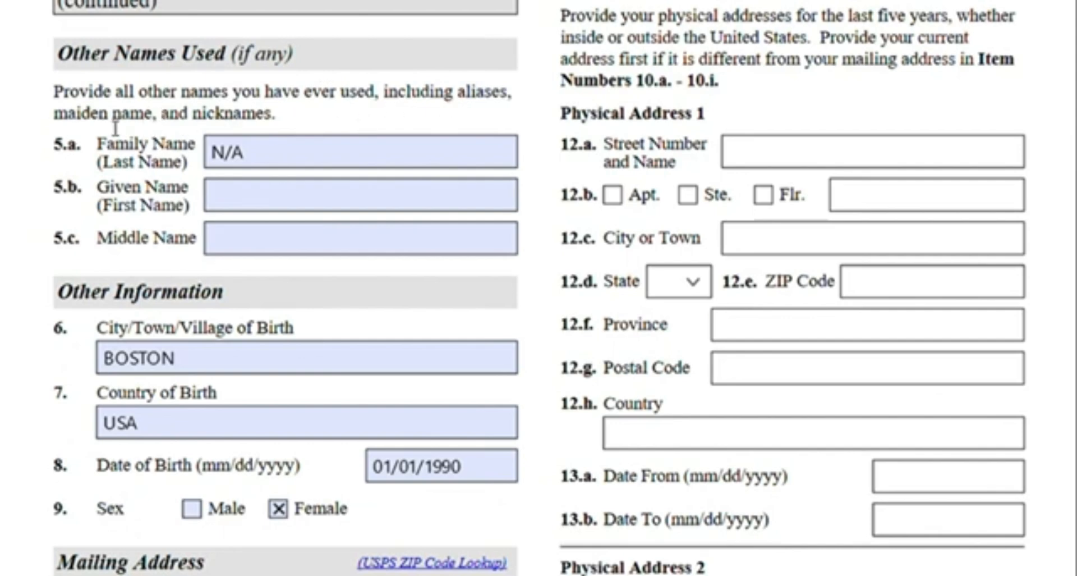
{"action": "scroll", "coordinate": [285, 222], "scroll_direction": "up", "scroll_amount": 2}
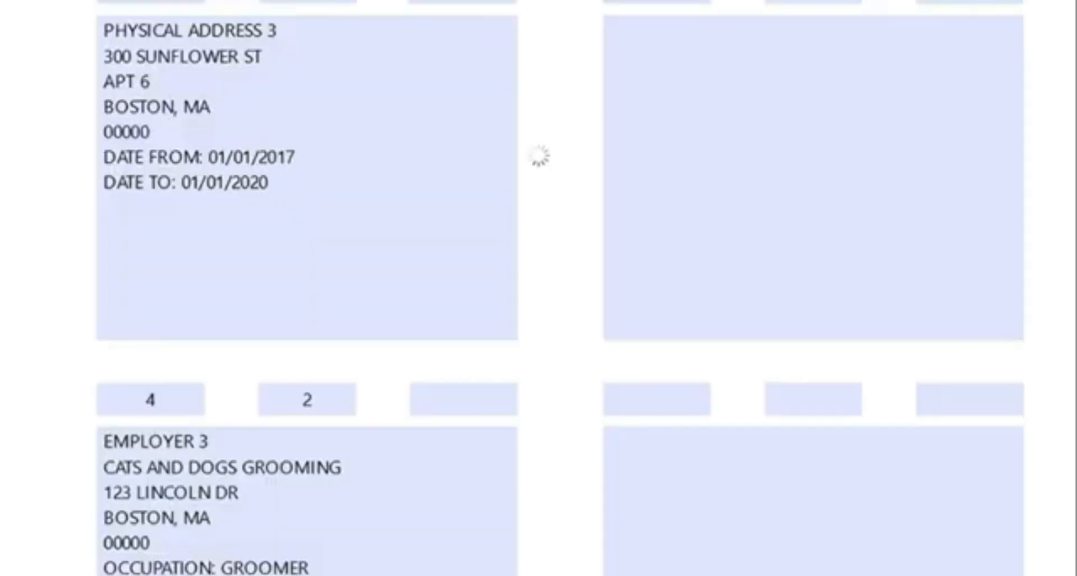
{"action": "scroll", "coordinate": [538, 154], "scroll_direction": "up", "scroll_amount": 4}
{"action": "scroll", "coordinate": [791, 472], "scroll_direction": "up", "scroll_amount": 5}
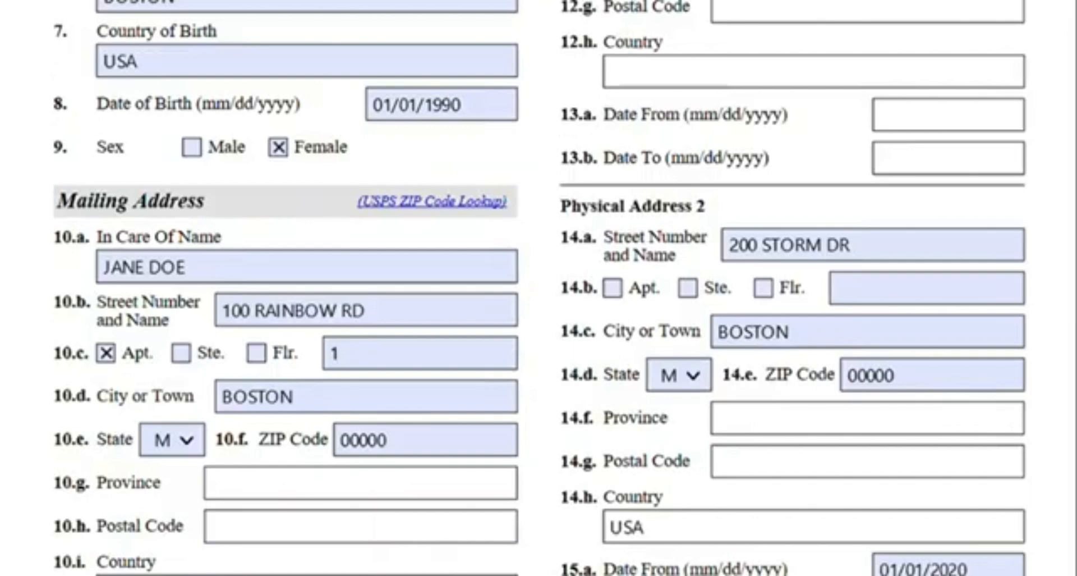
{"action": "scroll", "coordinate": [539, 288], "scroll_direction": "up", "scroll_amount": 8}
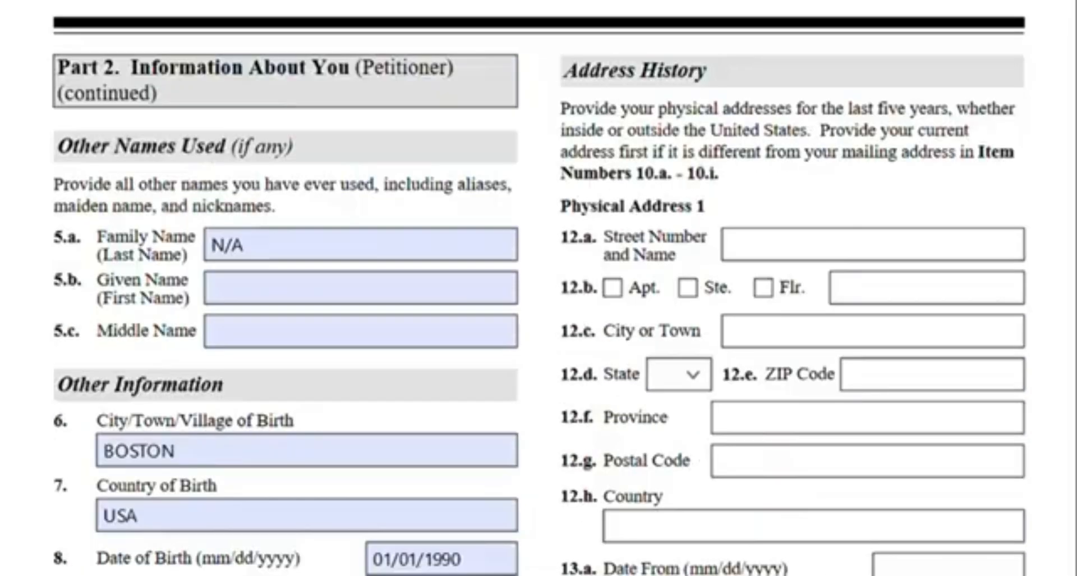
{"action": "scroll", "coordinate": [130, 191], "scroll_direction": "down", "scroll_amount": 2}
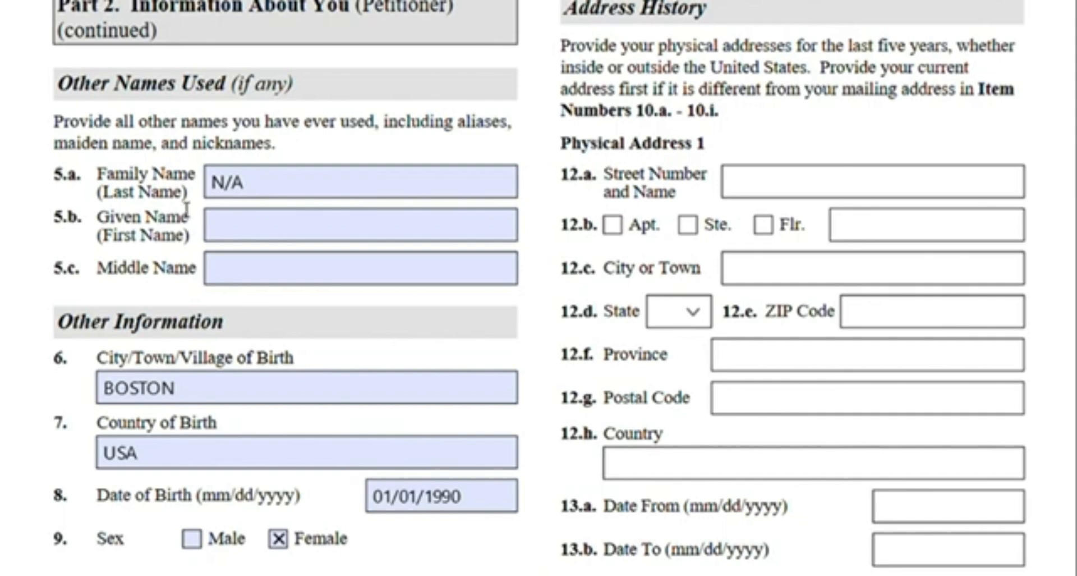
Clear the N/A entry from the Other Names Used family name field
{"action": "left_click", "coordinate": [270, 192]}
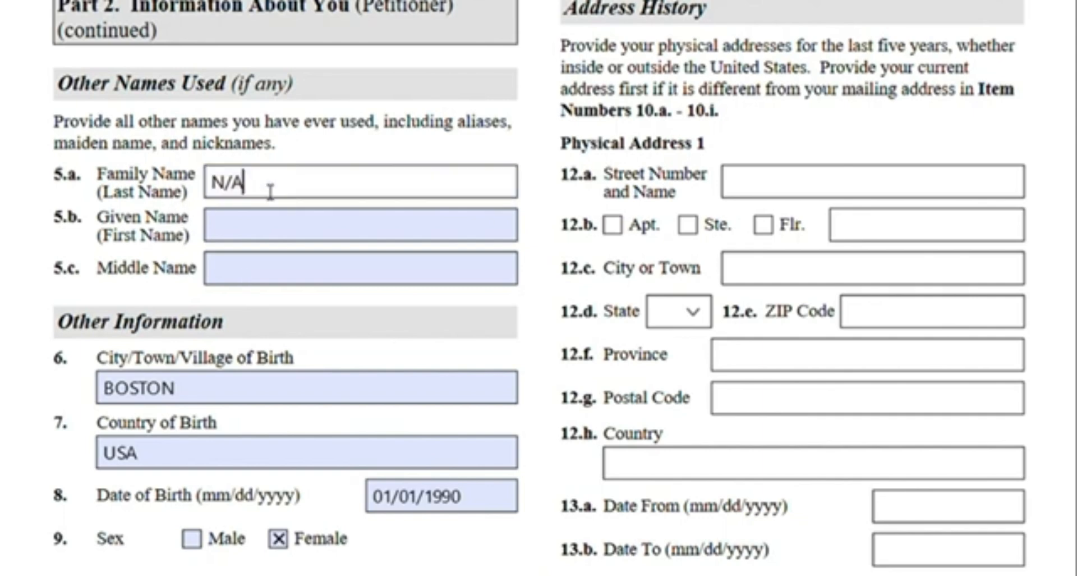
{"action": "key", "text": "BackSpace"}
{"action": "key", "text": "BackSpace"}
{"action": "key", "text": "BackSpace"}
Review the mailing address section and highlight the wording of question 11 about mailing versus physical address
{"action": "scroll", "coordinate": [336, 112], "scroll_direction": "up", "scroll_amount": 5}
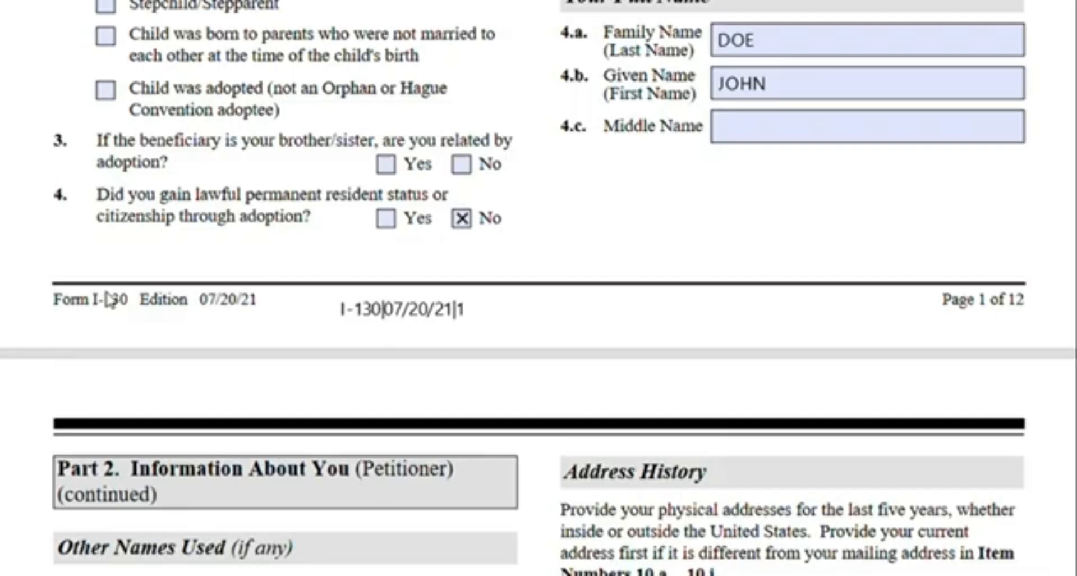
{"action": "scroll", "coordinate": [108, 298], "scroll_direction": "down", "scroll_amount": 4}
{"action": "scroll", "coordinate": [242, 324], "scroll_direction": "down", "scroll_amount": 3}
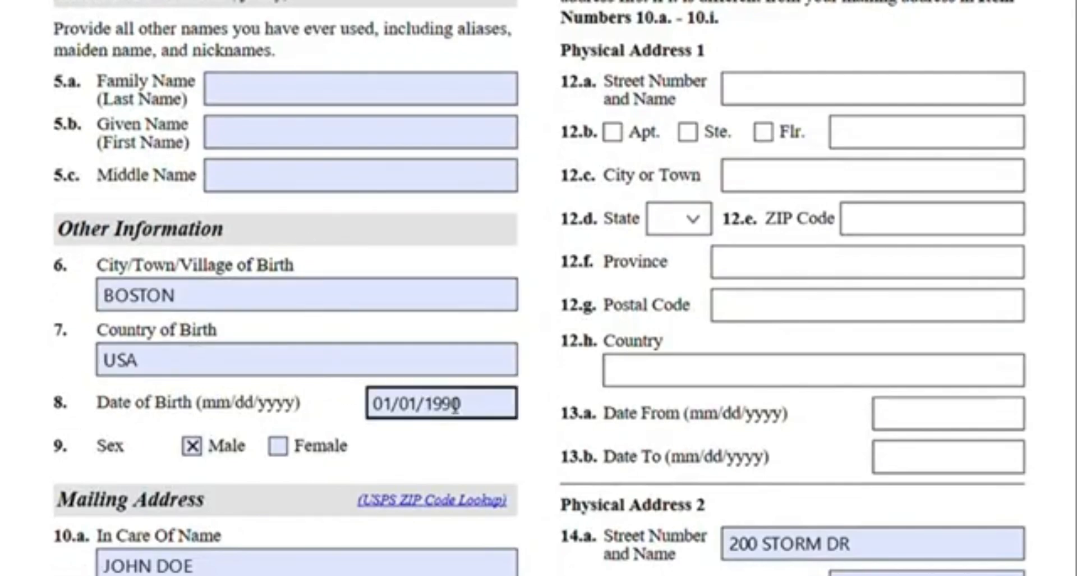
{"action": "scroll", "coordinate": [305, 375], "scroll_direction": "down", "scroll_amount": 4}
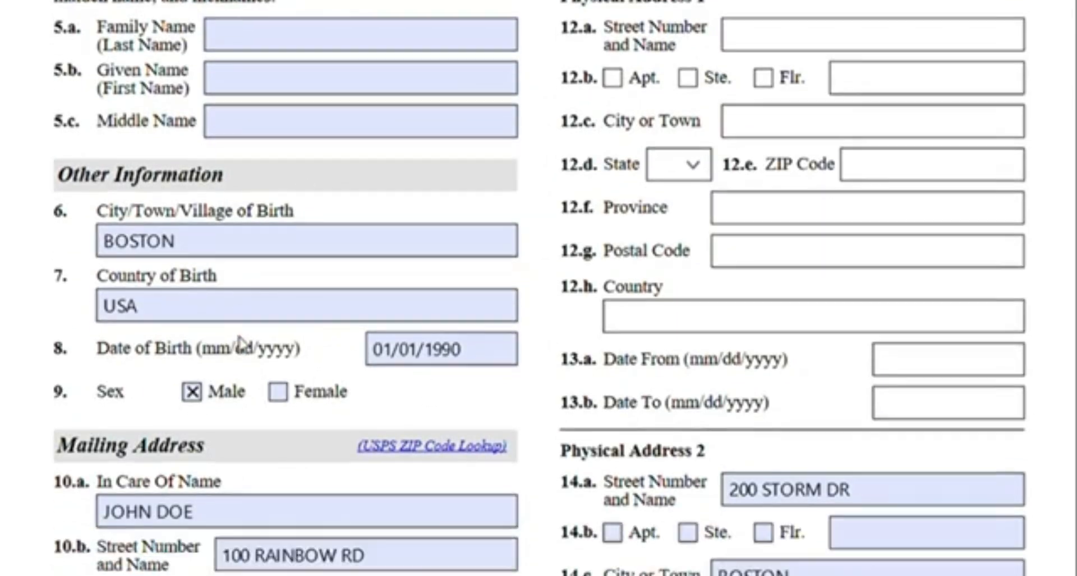
{"action": "scroll", "coordinate": [358, 189], "scroll_direction": "down", "scroll_amount": 2}
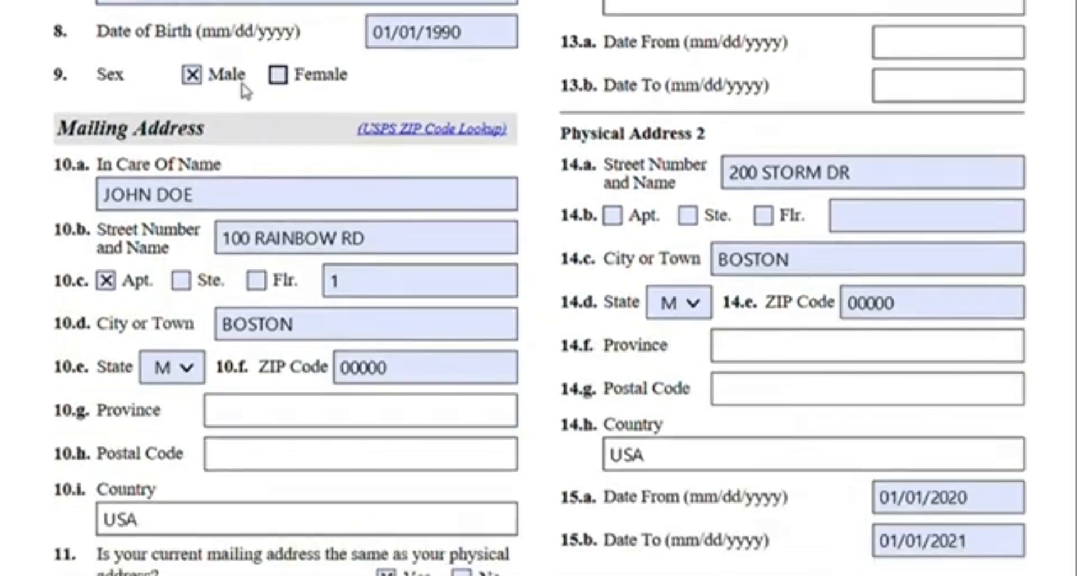
{"action": "scroll", "coordinate": [139, 194], "scroll_direction": "down", "scroll_amount": 3}
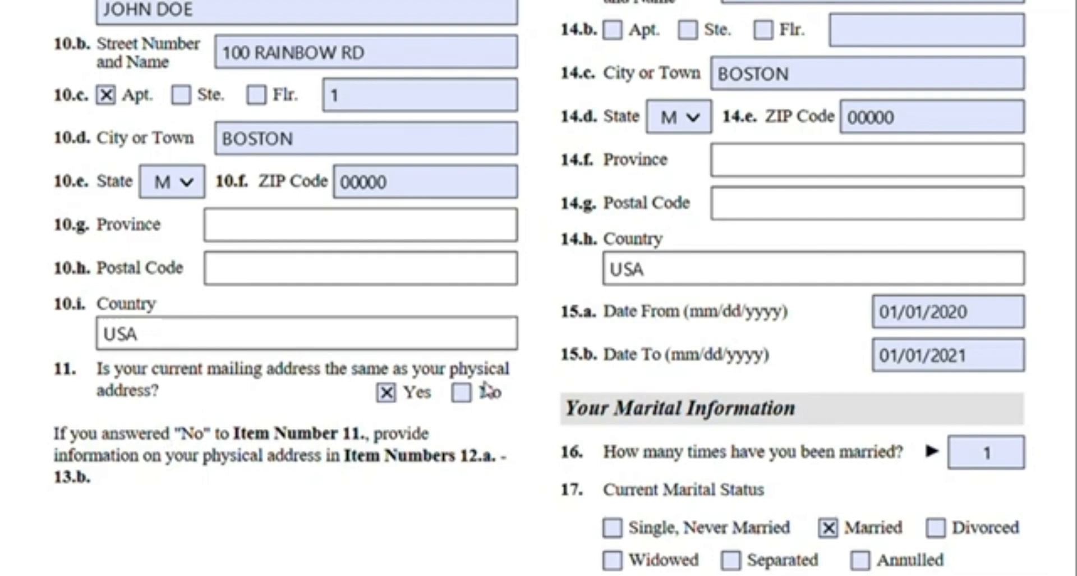
{"action": "left_click_drag", "start_coordinate": [462, 384], "coordinate": [157, 393]}
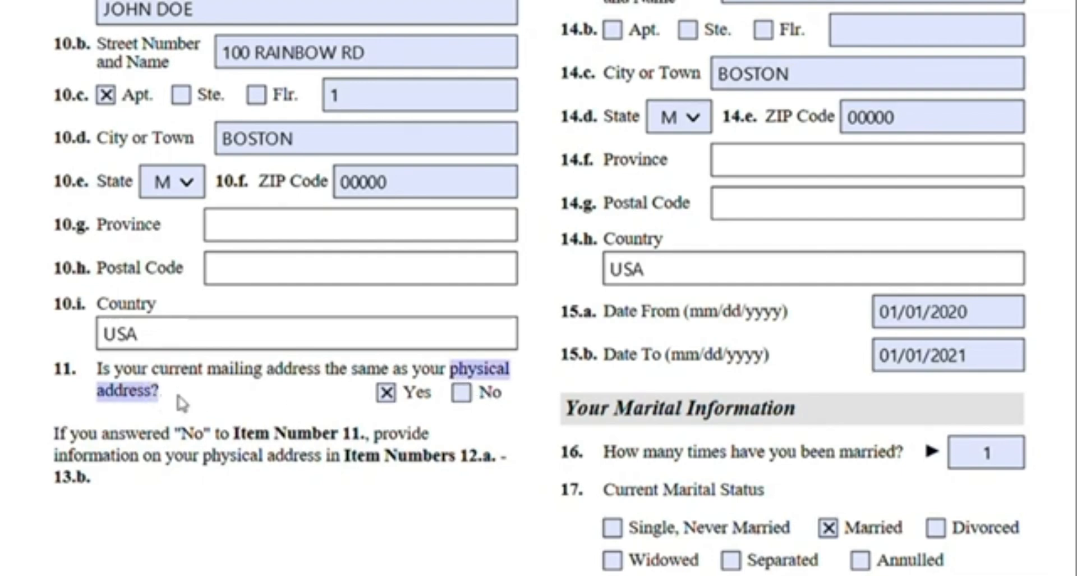
{"action": "left_click", "coordinate": [182, 403]}
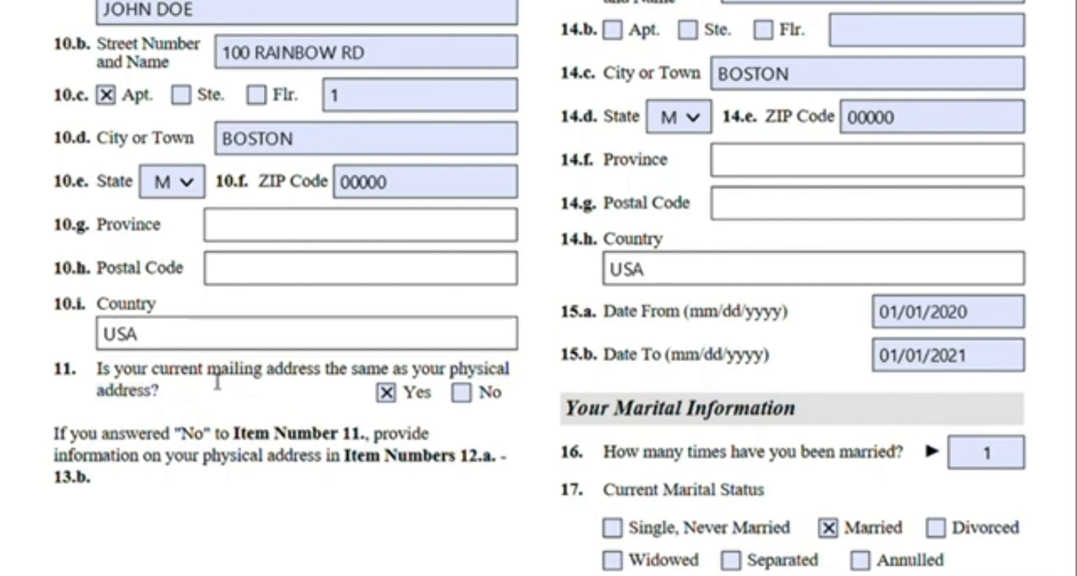
{"action": "left_click_drag", "start_coordinate": [218, 380], "coordinate": [324, 380]}
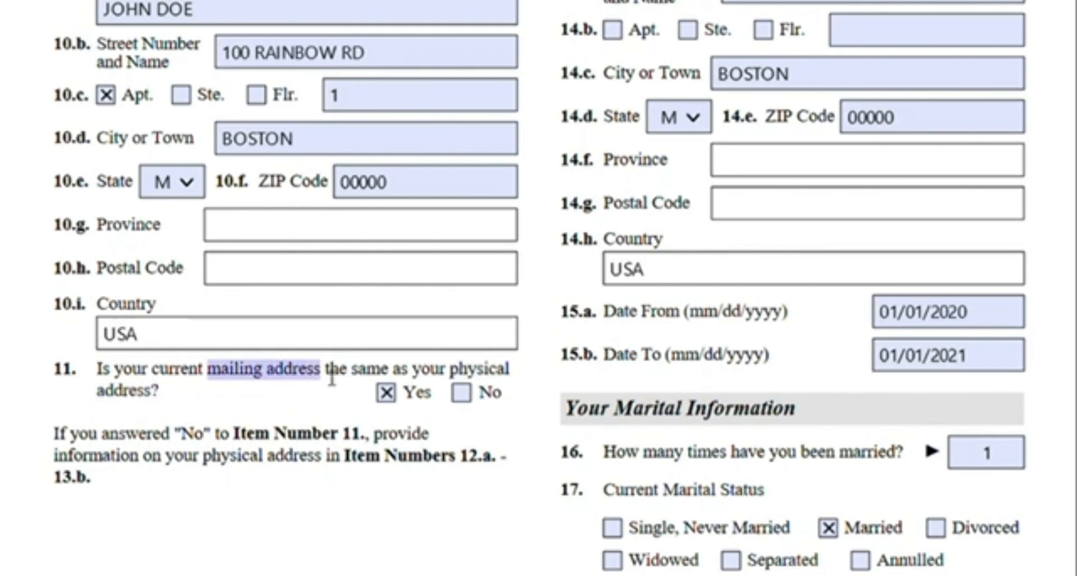
{"action": "left_click", "coordinate": [341, 382]}
Scroll between the Physical Address 1 and mailing address sections to compare them
{"action": "scroll", "coordinate": [345, 387], "scroll_direction": "up", "scroll_amount": 3}
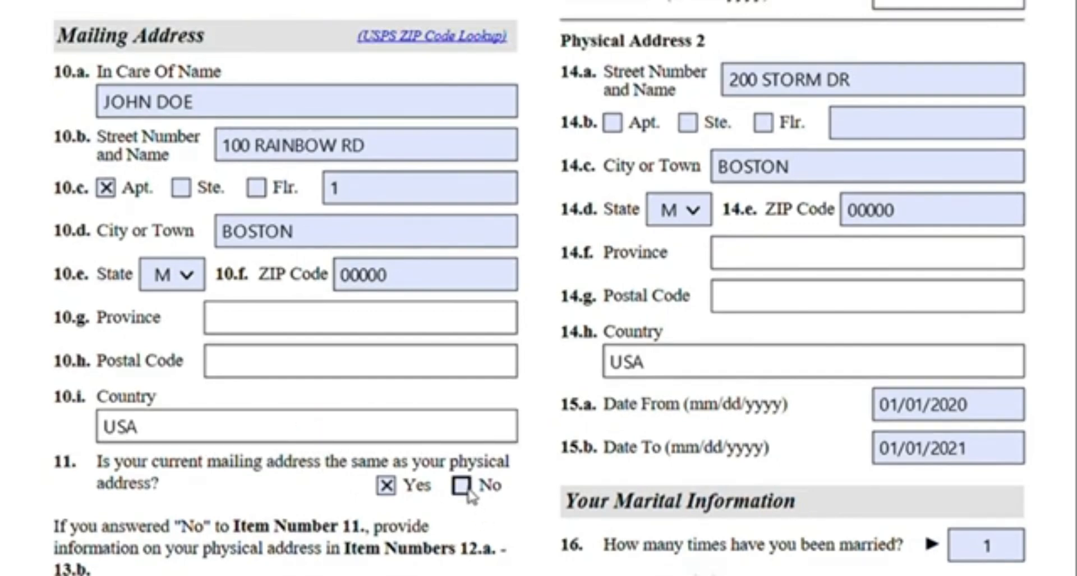
{"action": "scroll", "coordinate": [777, 417], "scroll_direction": "up", "scroll_amount": 15}
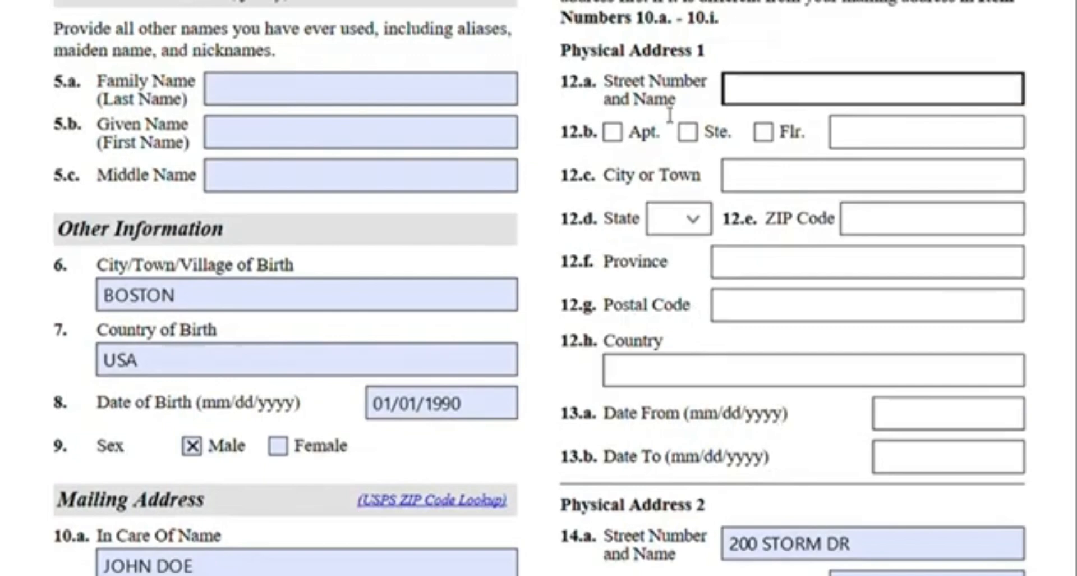
{"action": "scroll", "coordinate": [565, 382], "scroll_direction": "down", "scroll_amount": 12}
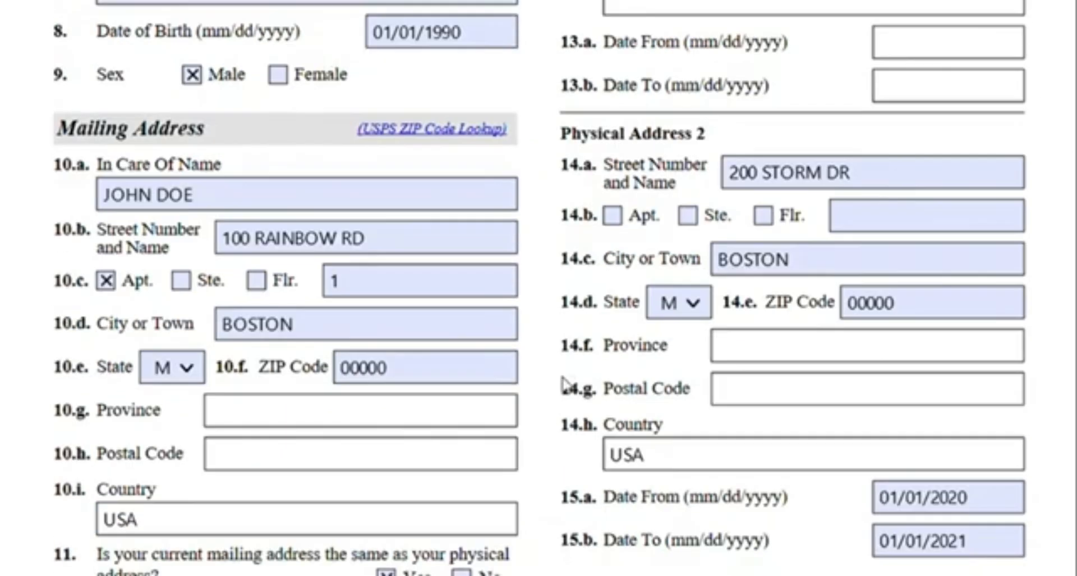
{"action": "scroll", "coordinate": [565, 382], "scroll_direction": "down", "scroll_amount": 6}
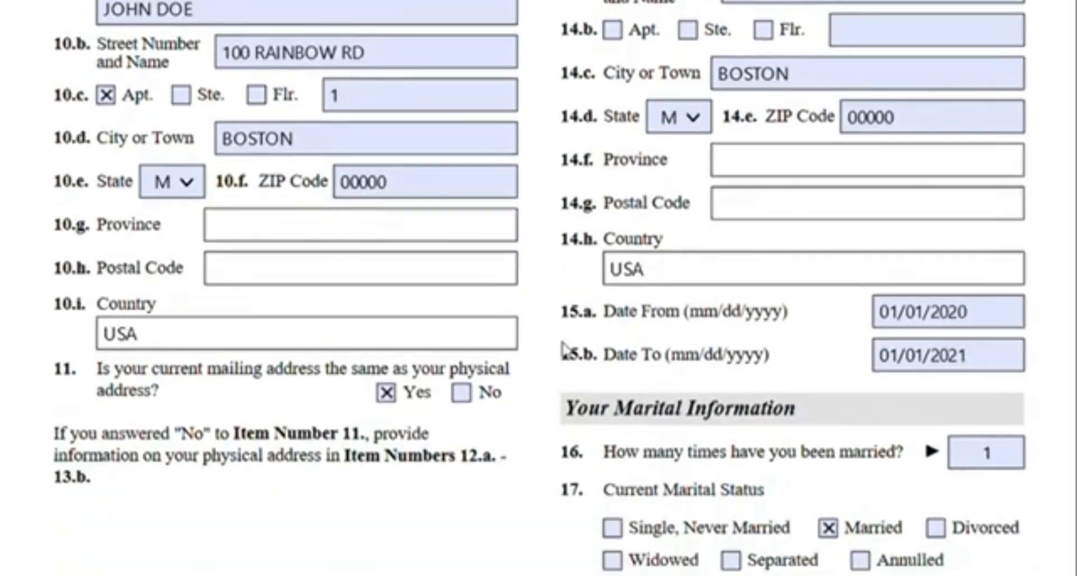
{"action": "scroll", "coordinate": [566, 349], "scroll_direction": "up", "scroll_amount": 18}
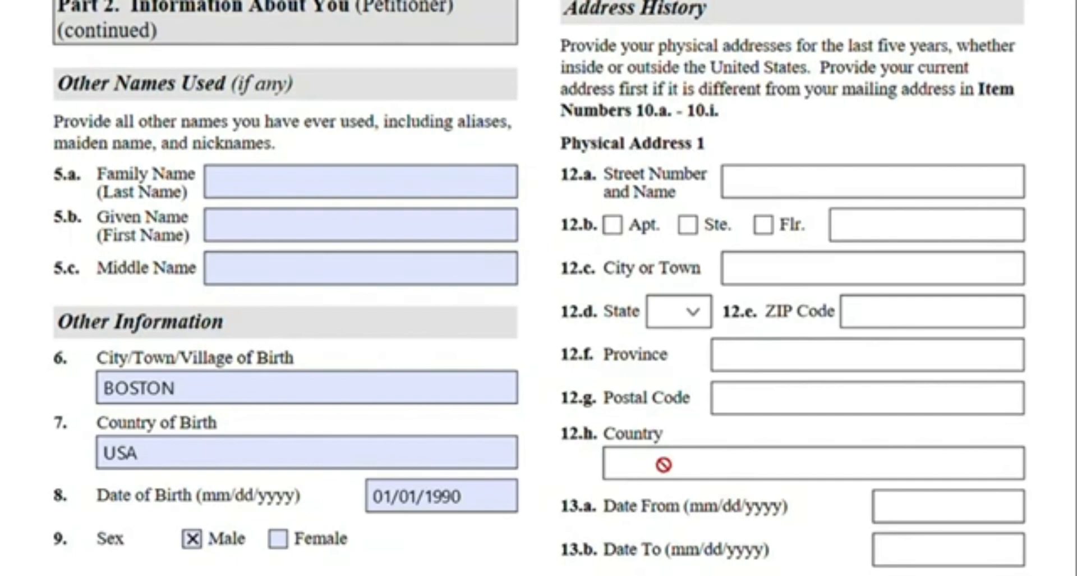
{"action": "scroll", "coordinate": [548, 253], "scroll_direction": "down", "scroll_amount": 6}
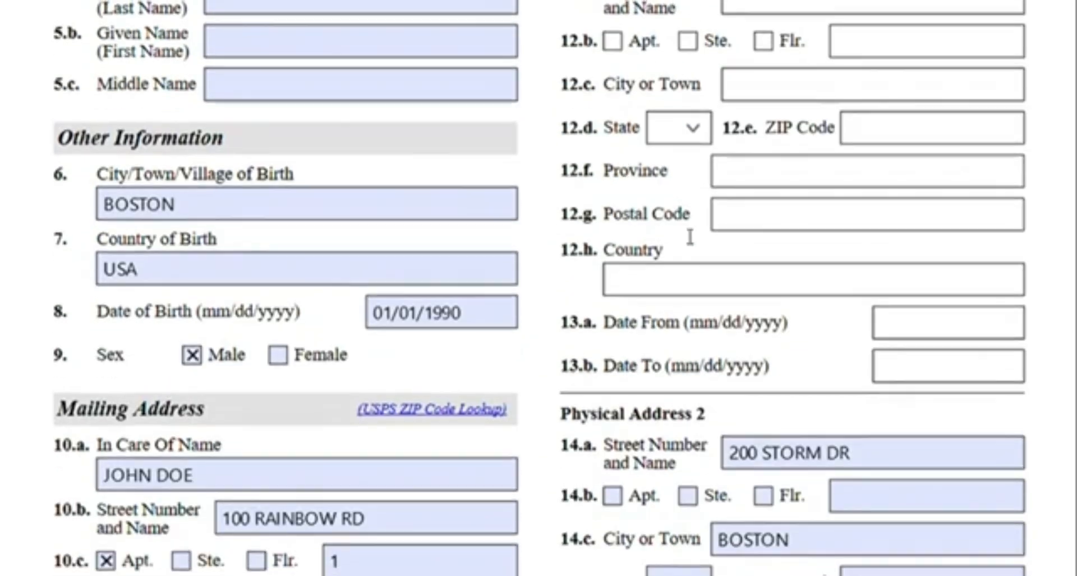
{"action": "scroll", "coordinate": [690, 237], "scroll_direction": "up", "scroll_amount": 6}
{"action": "scroll", "coordinate": [623, 267], "scroll_direction": "down", "scroll_amount": 18}
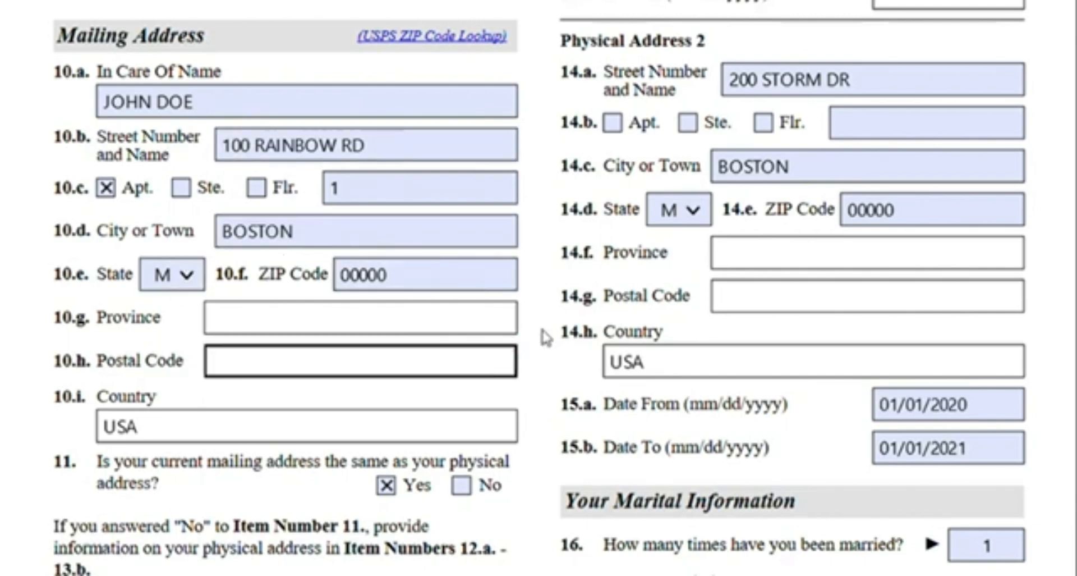
{"action": "scroll", "coordinate": [552, 328], "scroll_direction": "up", "scroll_amount": 5}
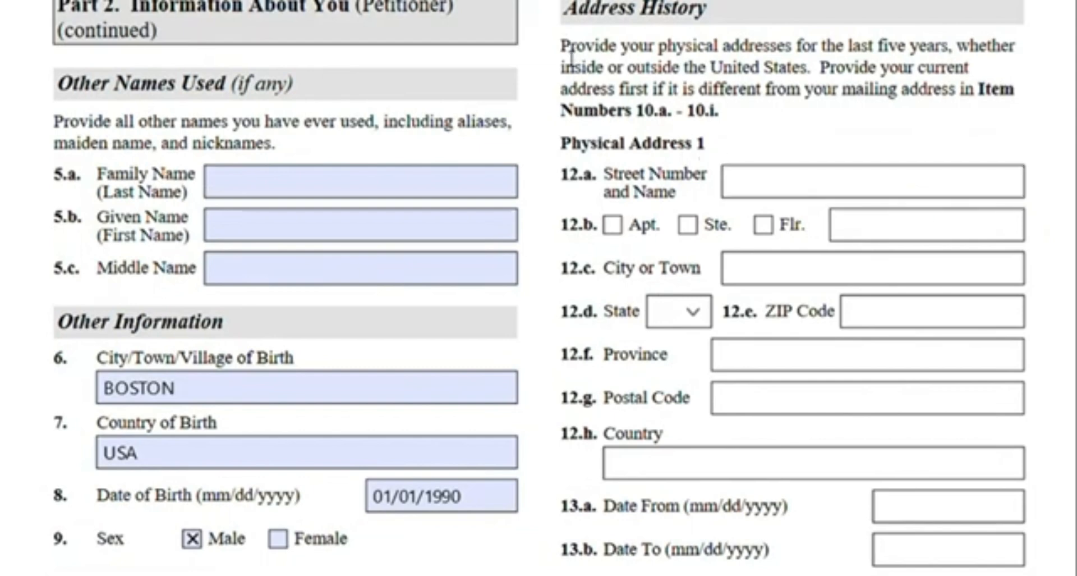
Highlight the Address History instructions and review the Physical Address 2 entries
{"action": "left_click_drag", "start_coordinate": [561, 46], "coordinate": [962, 55]}
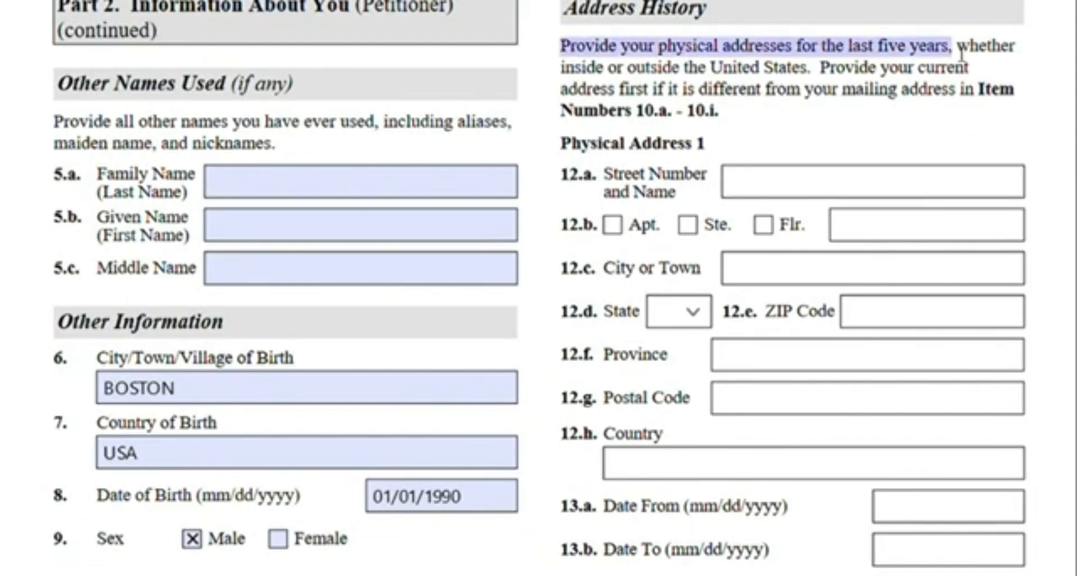
{"action": "left_click_drag", "start_coordinate": [822, 71], "coordinate": [822, 93]}
{"action": "left_click", "coordinate": [723, 119]}
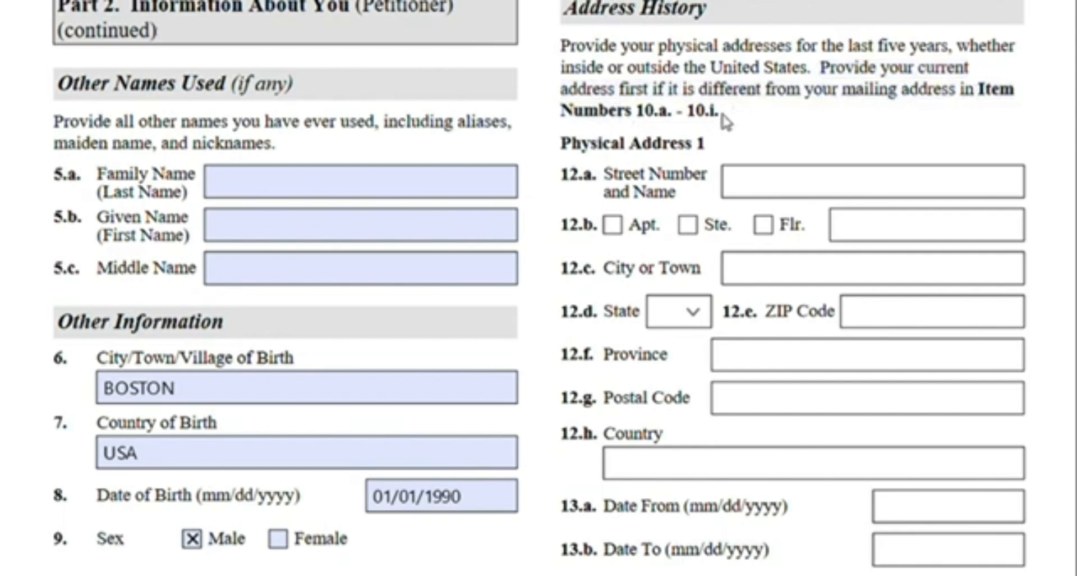
{"action": "scroll", "coordinate": [750, 120], "scroll_direction": "down", "scroll_amount": 5}
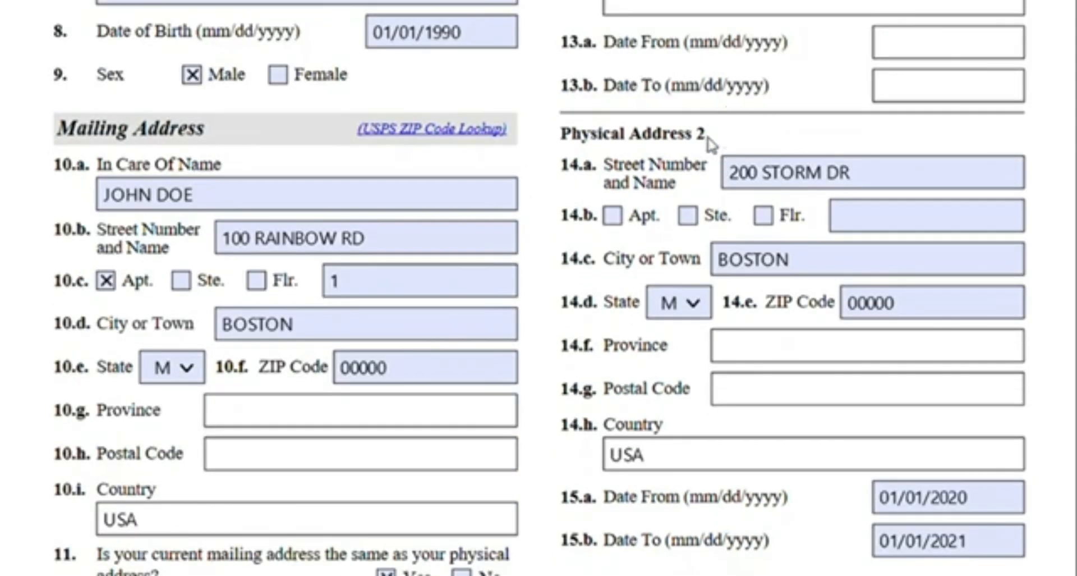
{"action": "scroll", "coordinate": [711, 144], "scroll_direction": "down", "scroll_amount": 1}
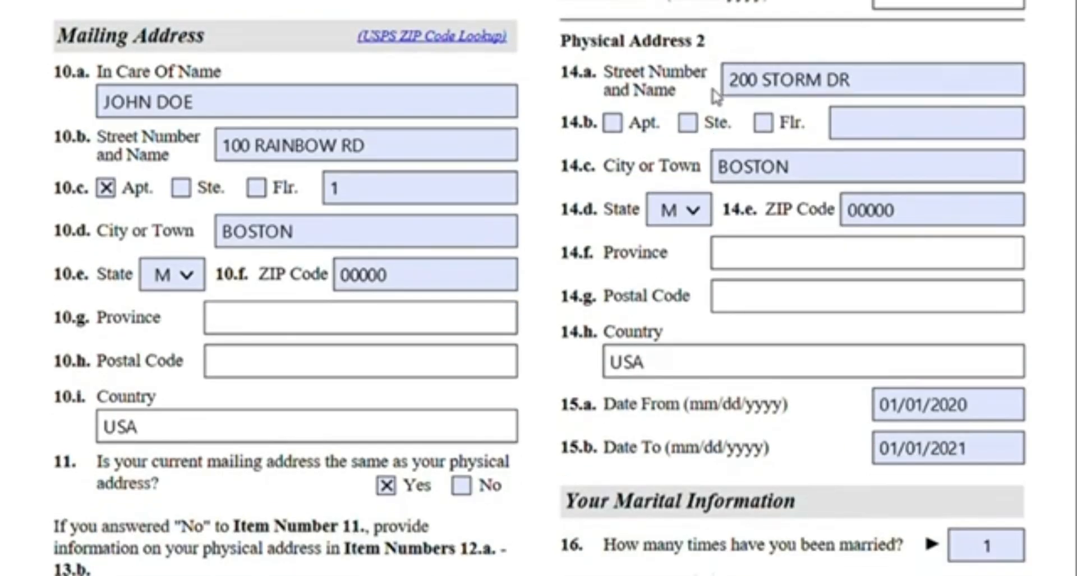
{"action": "left_click", "coordinate": [750, 180]}
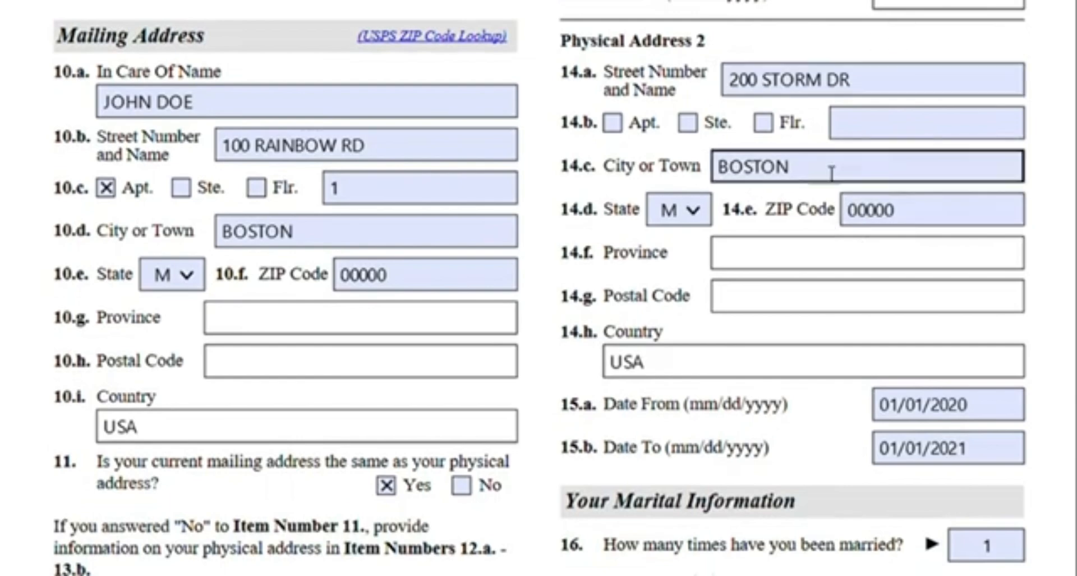
Scroll back and forth between the mailing address and Physical Address 2 sections to compare their entries
{"action": "scroll", "coordinate": [868, 235], "scroll_direction": "up", "scroll_amount": 1}
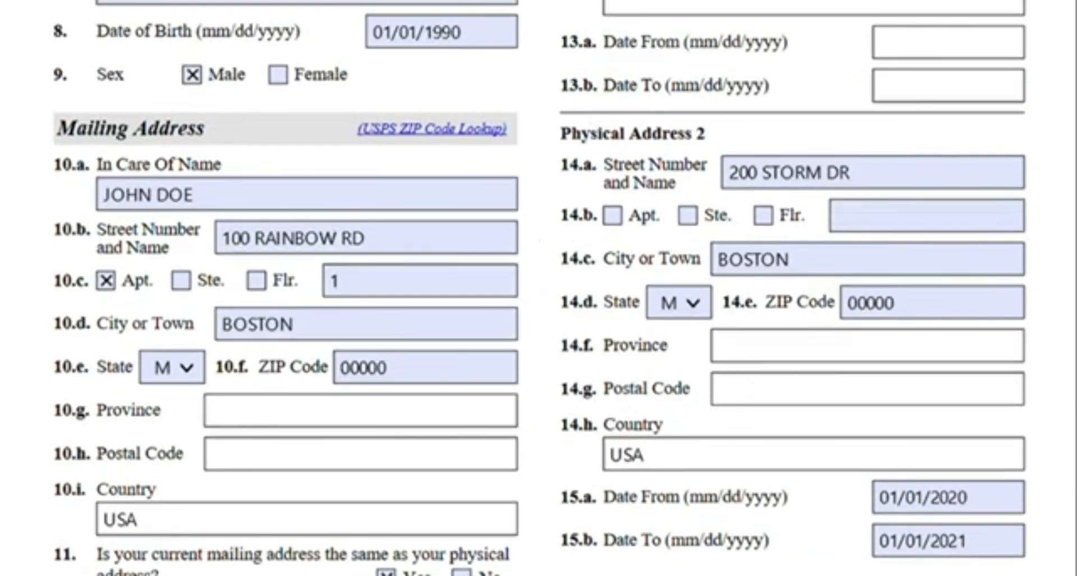
{"action": "scroll", "coordinate": [1069, 261], "scroll_direction": "down", "scroll_amount": 1}
{"action": "scroll", "coordinate": [1068, 261], "scroll_direction": "up", "scroll_amount": 1}
{"action": "scroll", "coordinate": [1069, 261], "scroll_direction": "down", "scroll_amount": 1}
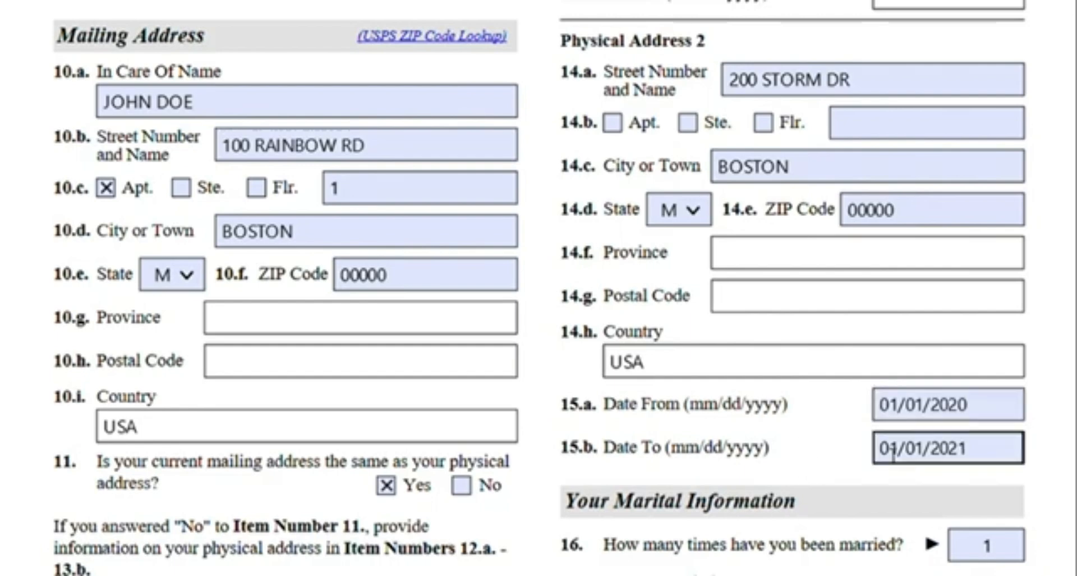
{"action": "scroll", "coordinate": [1042, 405], "scroll_direction": "up", "scroll_amount": 2}
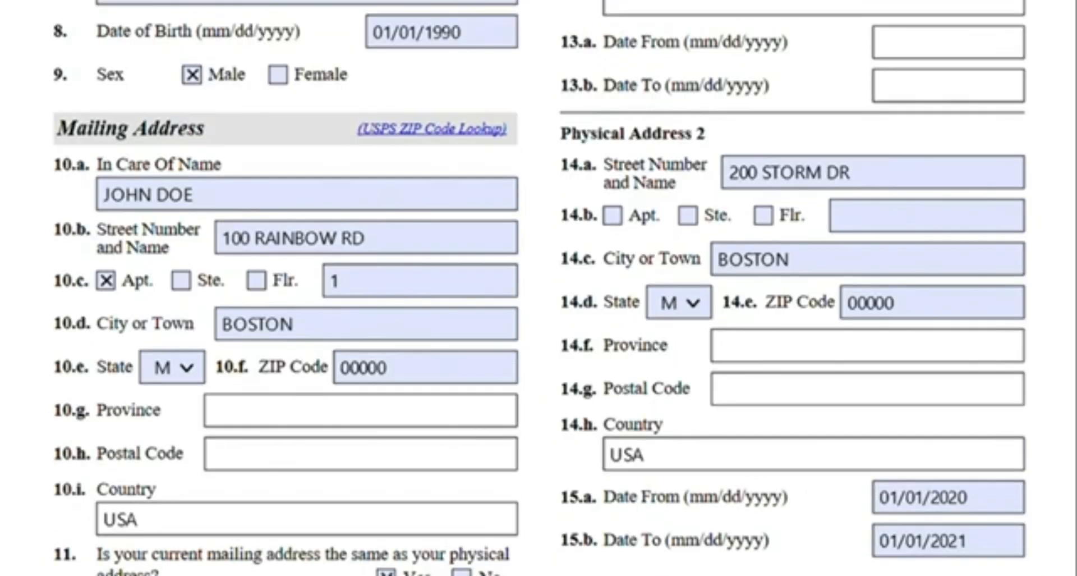
{"action": "scroll", "coordinate": [867, 26], "scroll_direction": "up", "scroll_amount": 10}
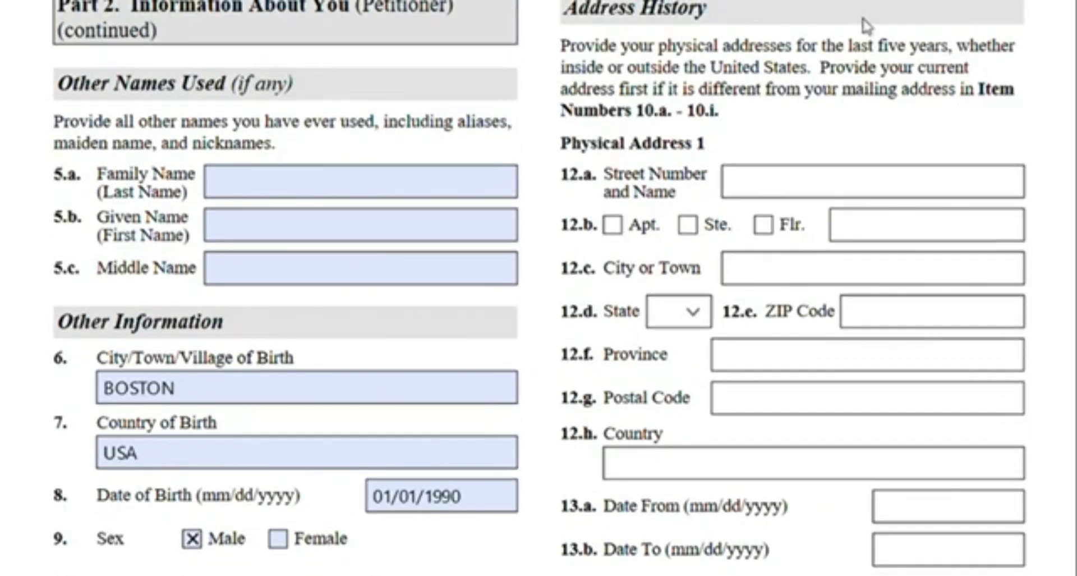
Highlight the five-year wording of the Address History instructions and review the blank Physical Address 1 fields
{"action": "left_click_drag", "start_coordinate": [797, 49], "coordinate": [961, 56]}
{"action": "left_click", "coordinate": [1000, 192]}
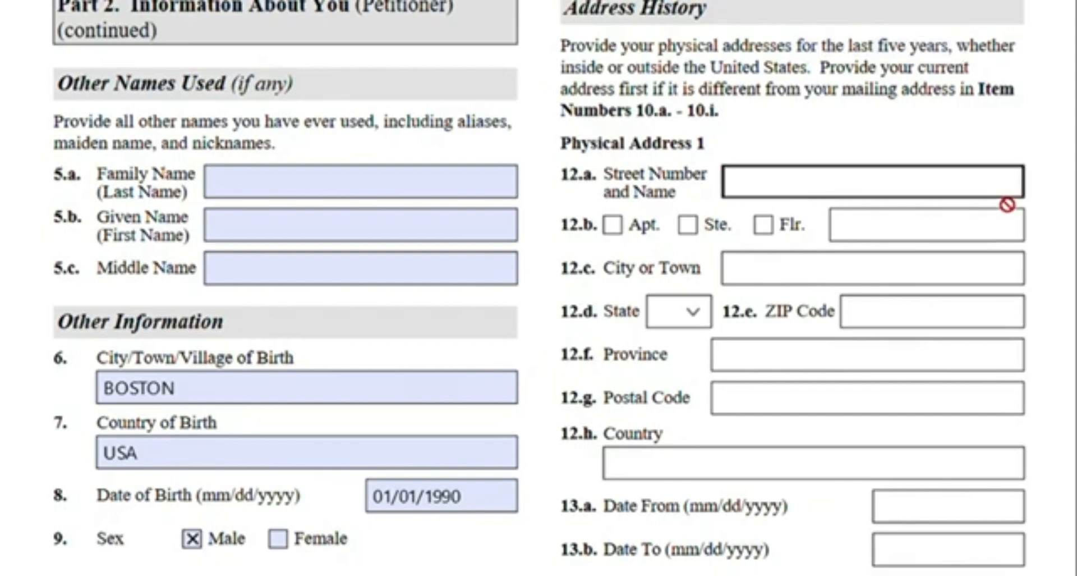
{"action": "scroll", "coordinate": [999, 197], "scroll_direction": "down", "scroll_amount": 9}
{"action": "scroll", "coordinate": [1005, 206], "scroll_direction": "down", "scroll_amount": 1}
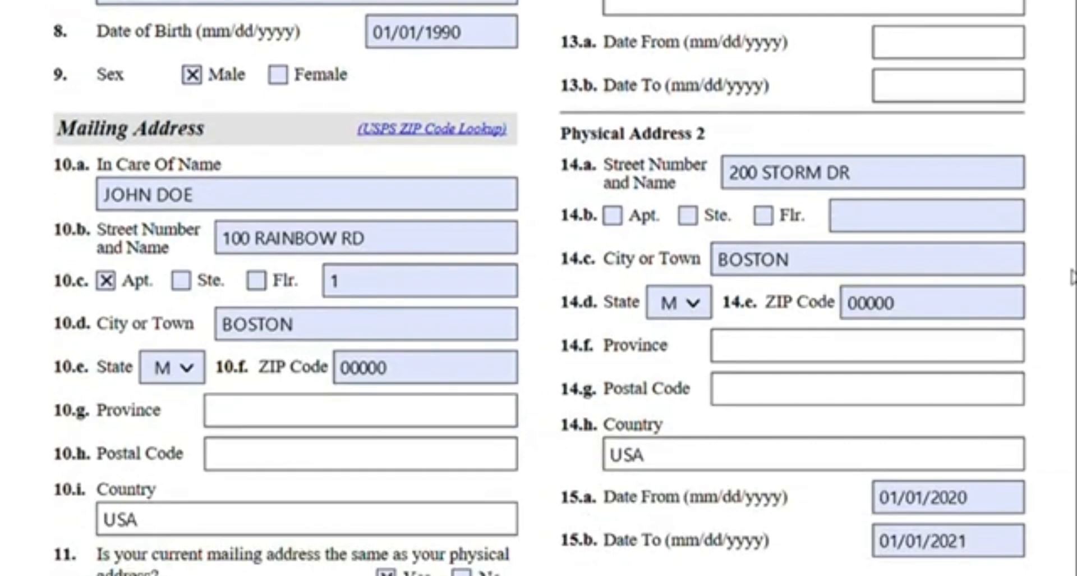
{"action": "scroll", "coordinate": [1072, 276], "scroll_direction": "down", "scroll_amount": 5}
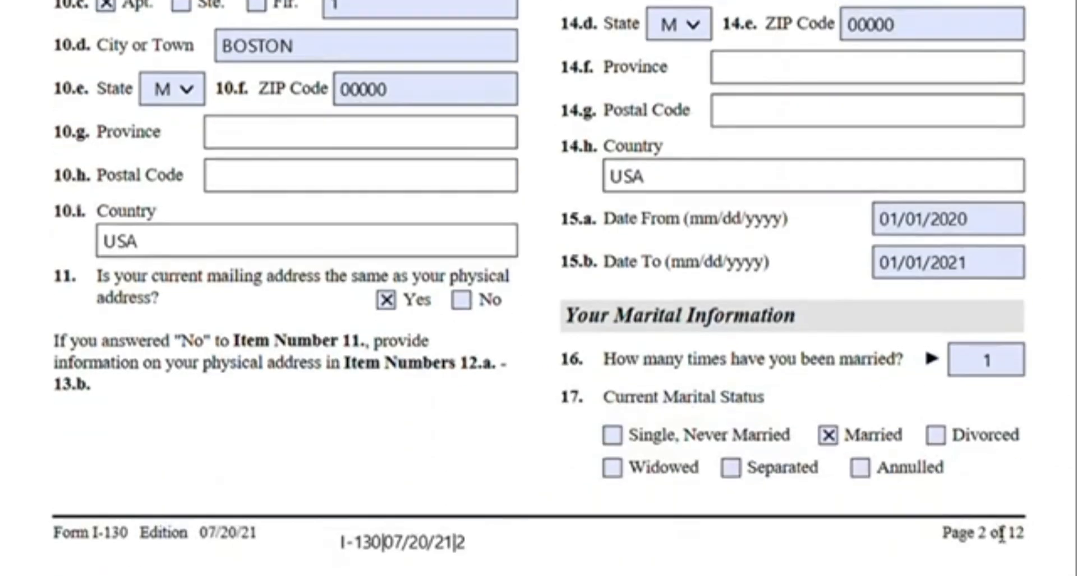
{"action": "scroll", "coordinate": [1053, 410], "scroll_direction": "up", "scroll_amount": 10}
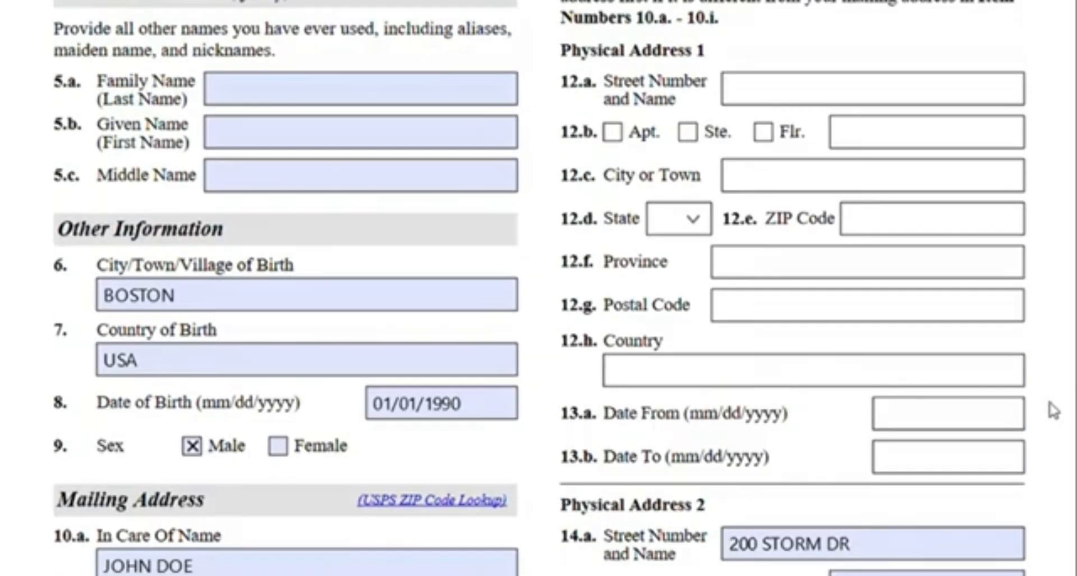
{"action": "scroll", "coordinate": [1051, 409], "scroll_direction": "up", "scroll_amount": 3}
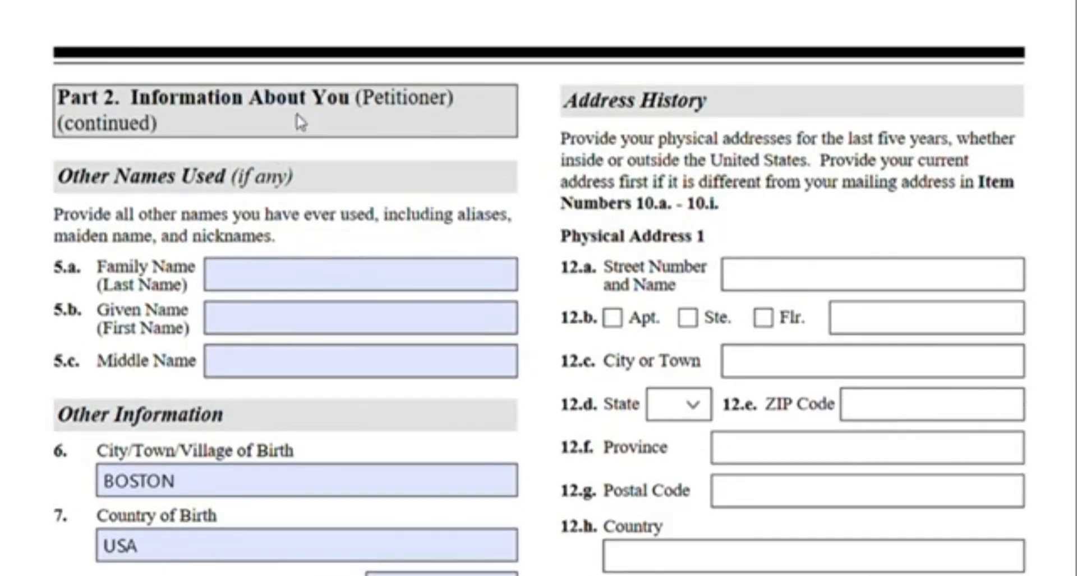
Scroll to the additional information page and highlight the date range of the third physical address entry
{"action": "scroll", "coordinate": [935, 212], "scroll_direction": "down", "scroll_amount": 10}
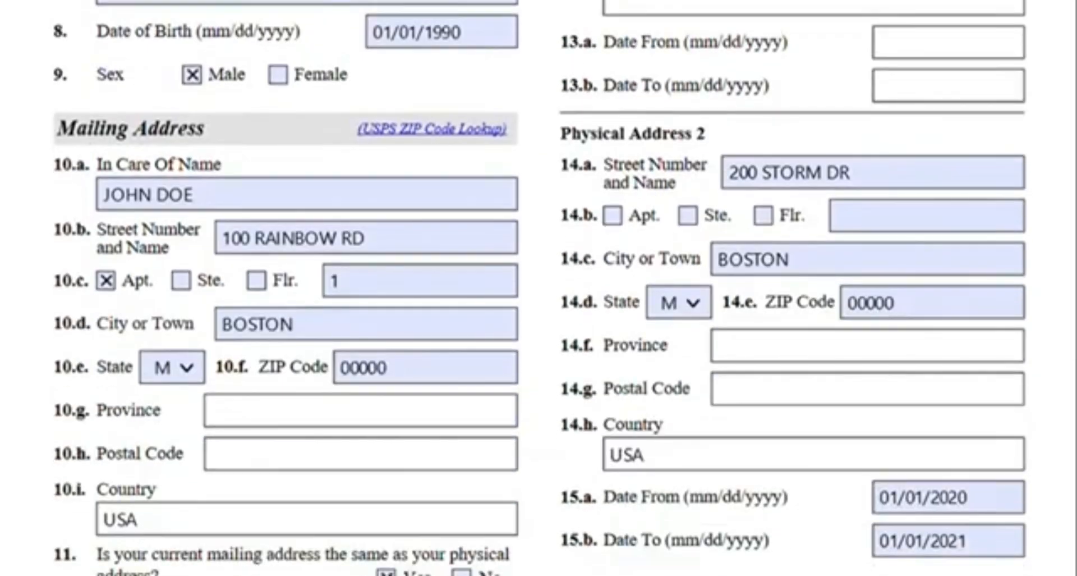
{"action": "scroll", "coordinate": [538, 287], "scroll_direction": "down", "scroll_amount": 20}
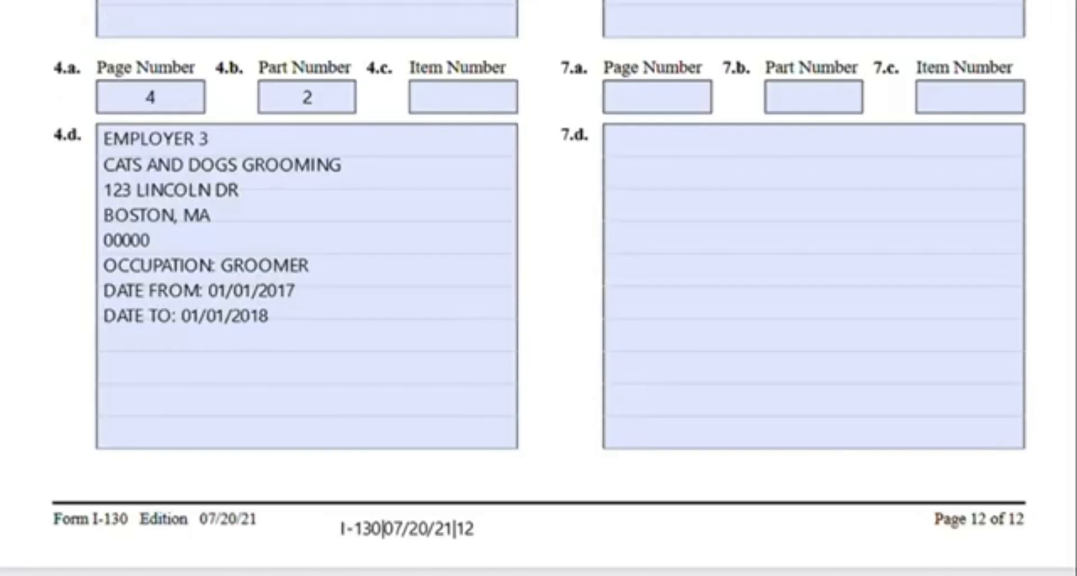
{"action": "scroll", "coordinate": [513, 375], "scroll_direction": "up", "scroll_amount": 8}
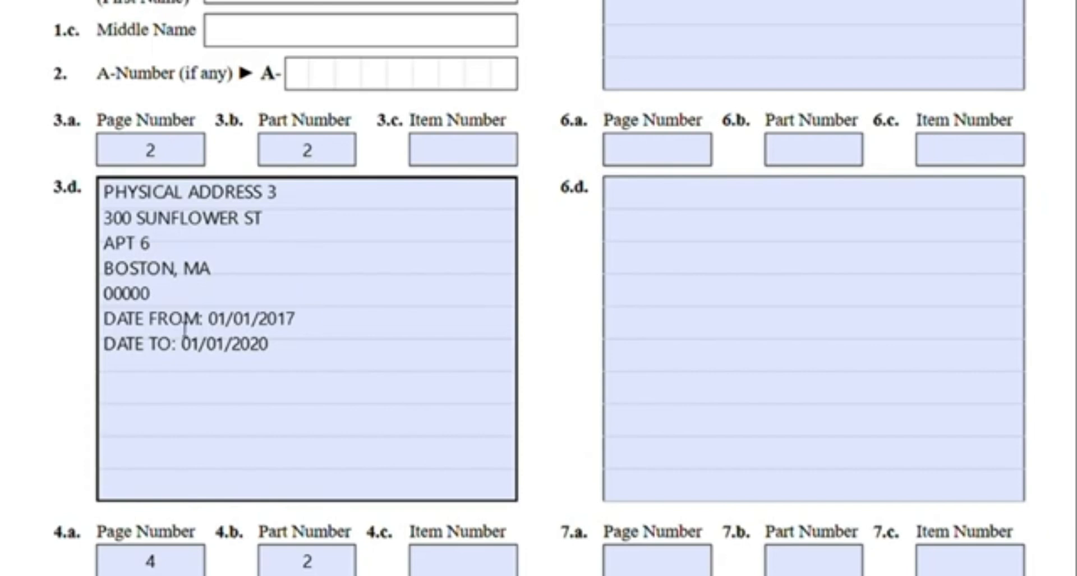
{"action": "left_click_drag", "start_coordinate": [105, 318], "coordinate": [303, 349]}
{"action": "left_click", "coordinate": [49, 306]}
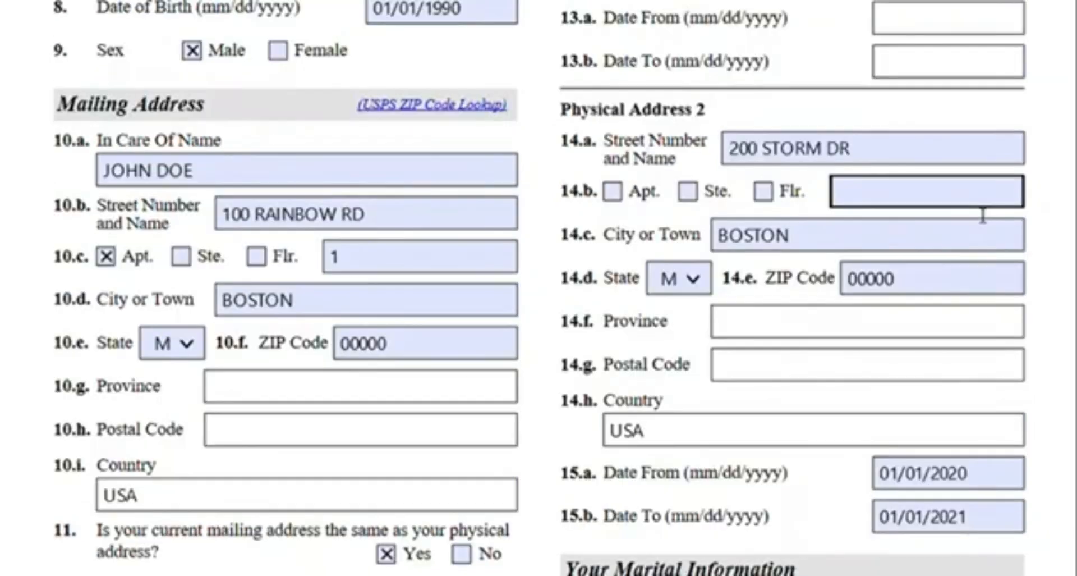
Review the marital information, date of current marriage and place of marriage fields on the next page
{"action": "scroll", "coordinate": [976, 212], "scroll_direction": "down", "scroll_amount": 3}
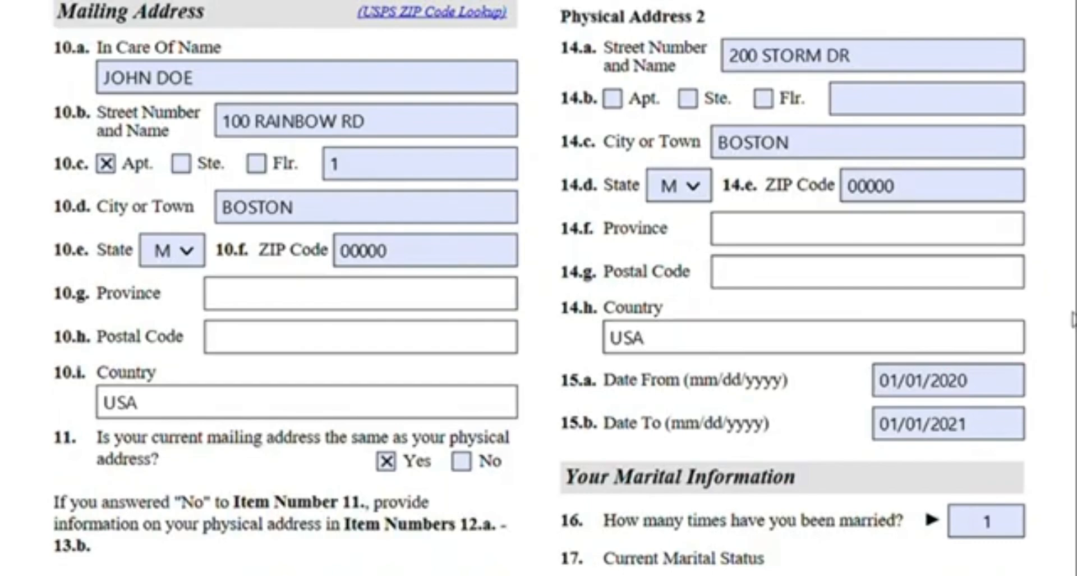
{"action": "scroll", "coordinate": [1073, 319], "scroll_direction": "down", "scroll_amount": 3}
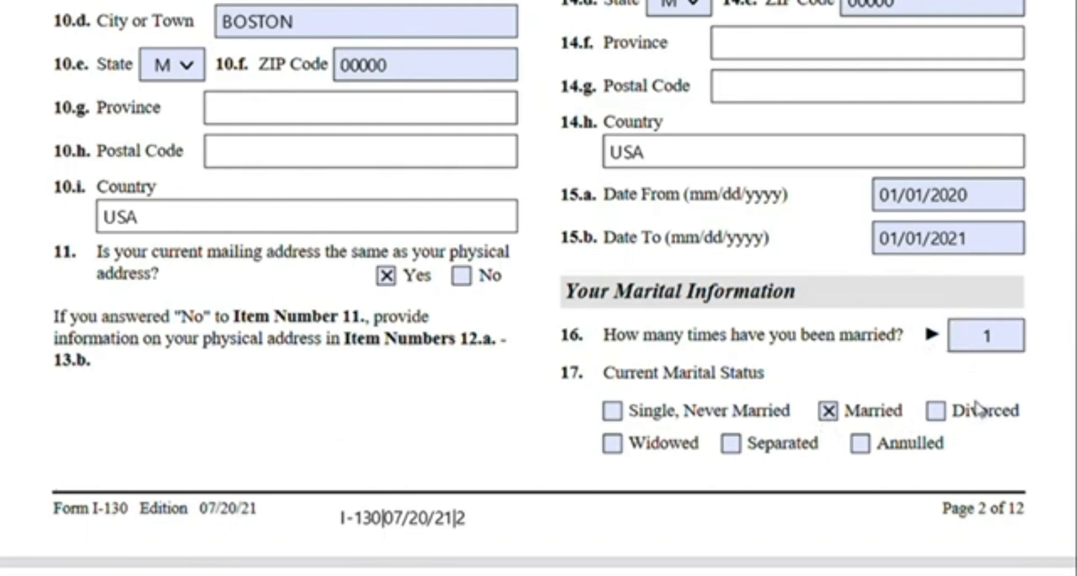
{"action": "scroll", "coordinate": [889, 365], "scroll_direction": "down", "scroll_amount": 10}
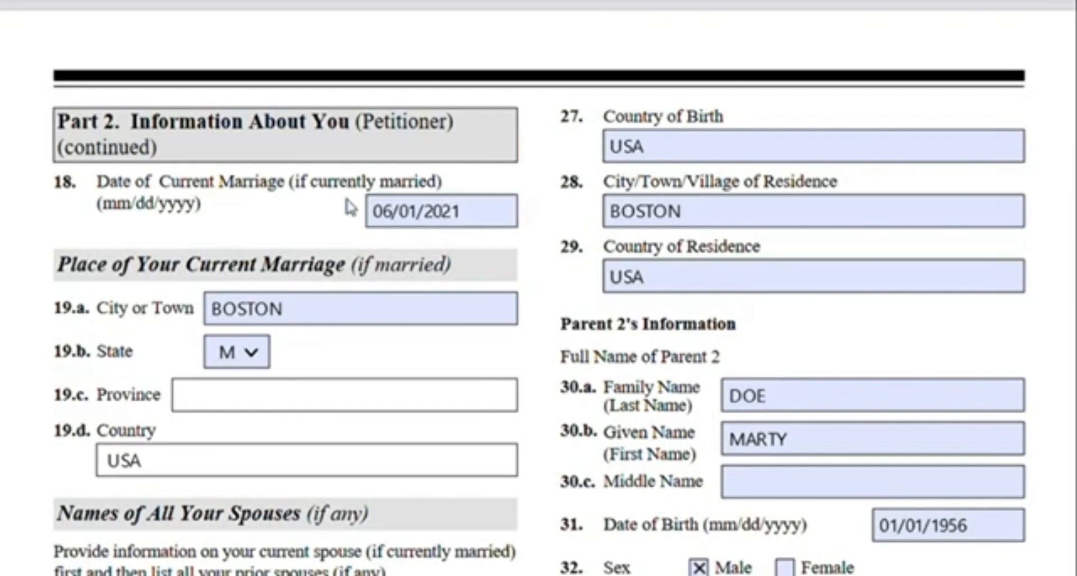
{"action": "left_click", "coordinate": [436, 226]}
{"action": "left_click", "coordinate": [275, 219]}
{"action": "scroll", "coordinate": [279, 223], "scroll_direction": "down", "scroll_amount": 3}
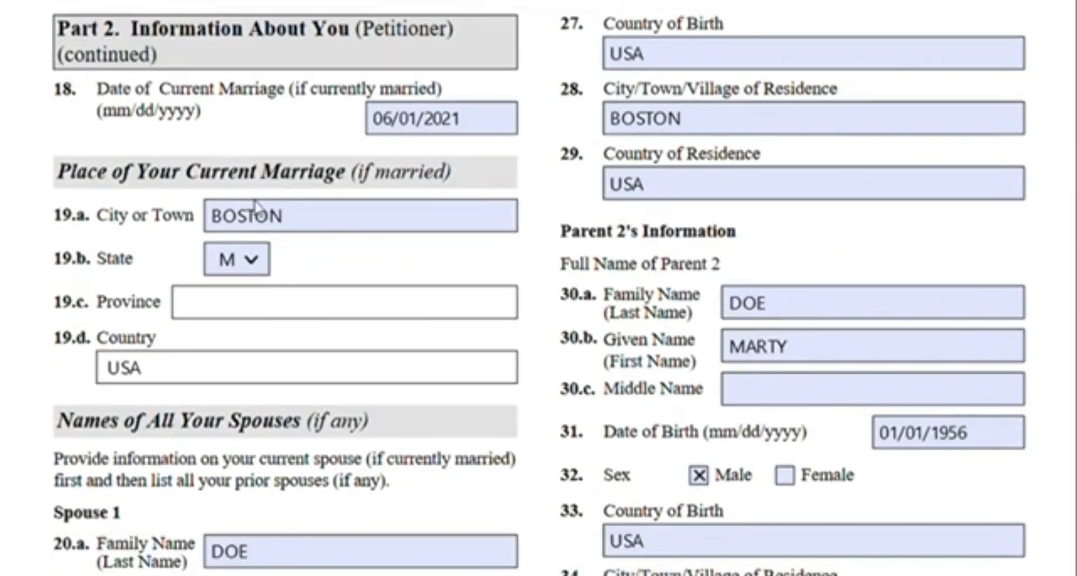
{"action": "left_click", "coordinate": [339, 219]}
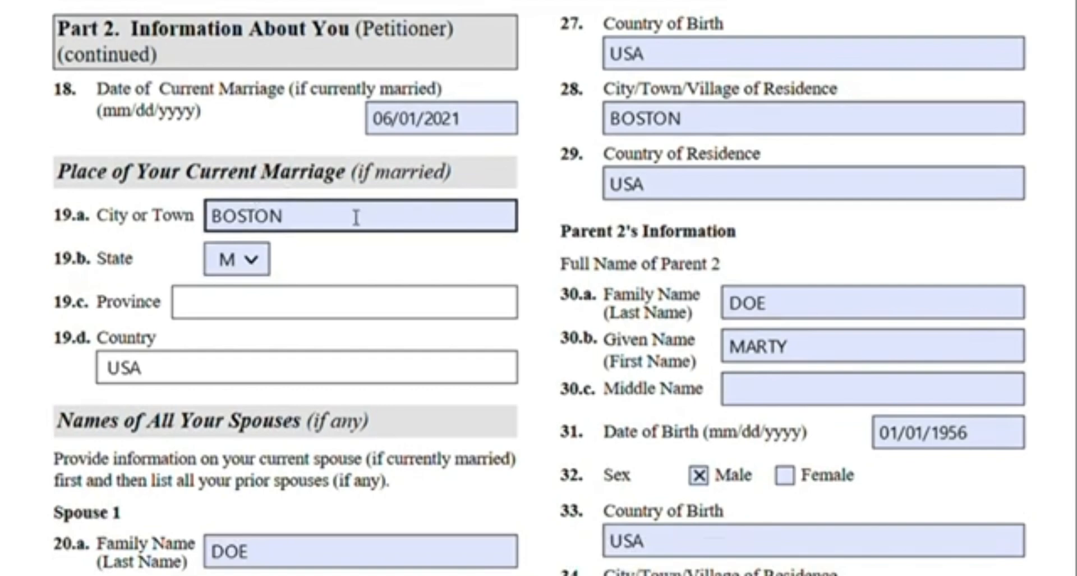
{"action": "left_click", "coordinate": [370, 318]}
{"action": "left_click", "coordinate": [78, 293]}
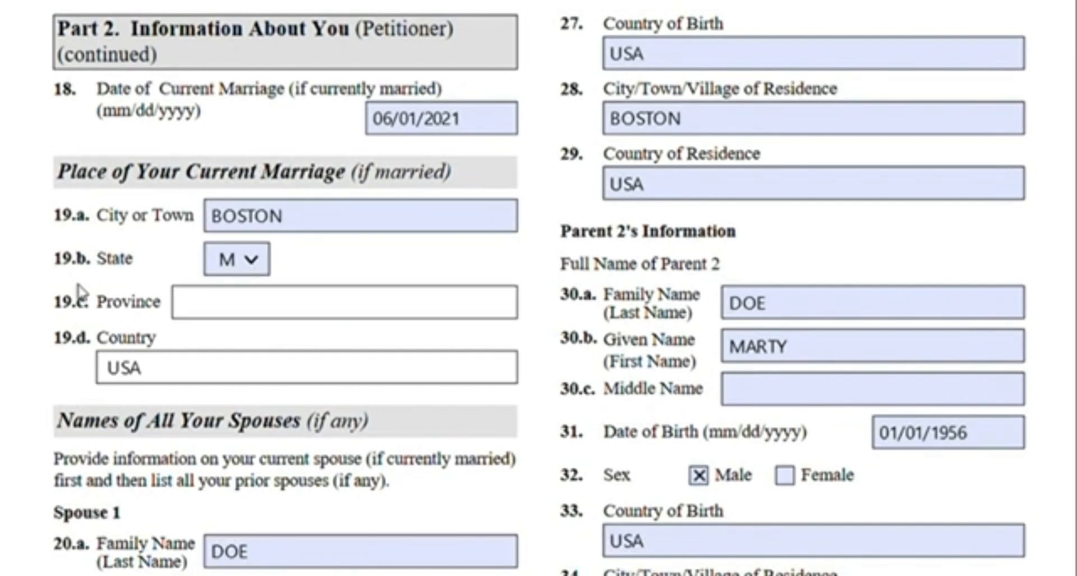
{"action": "left_click", "coordinate": [138, 366]}
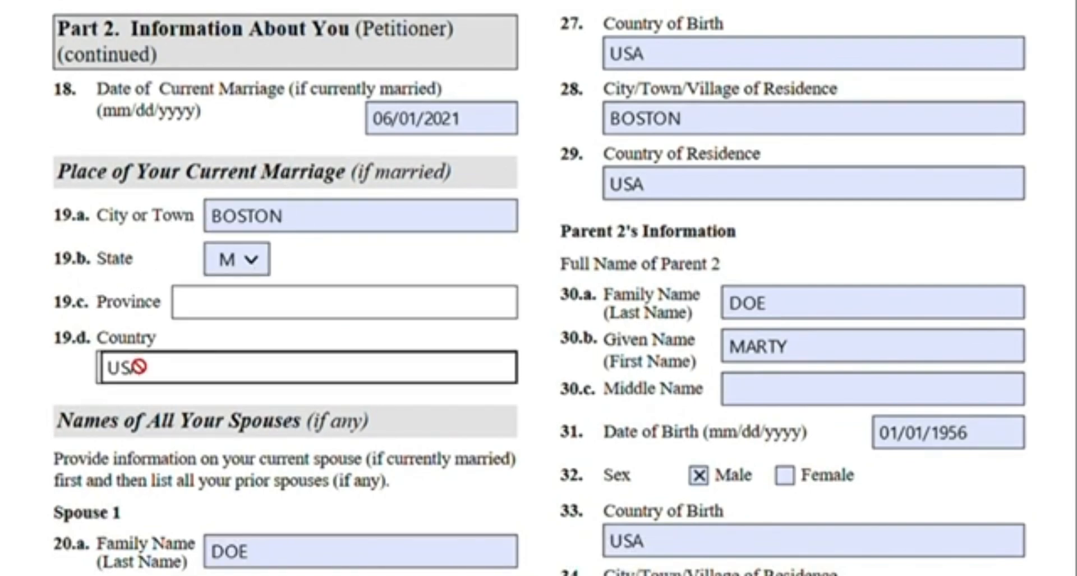
Highlight the instruction about listing the current spouse first in the Names of All Your Spouses section
{"action": "scroll", "coordinate": [91, 276], "scroll_direction": "down", "scroll_amount": 5}
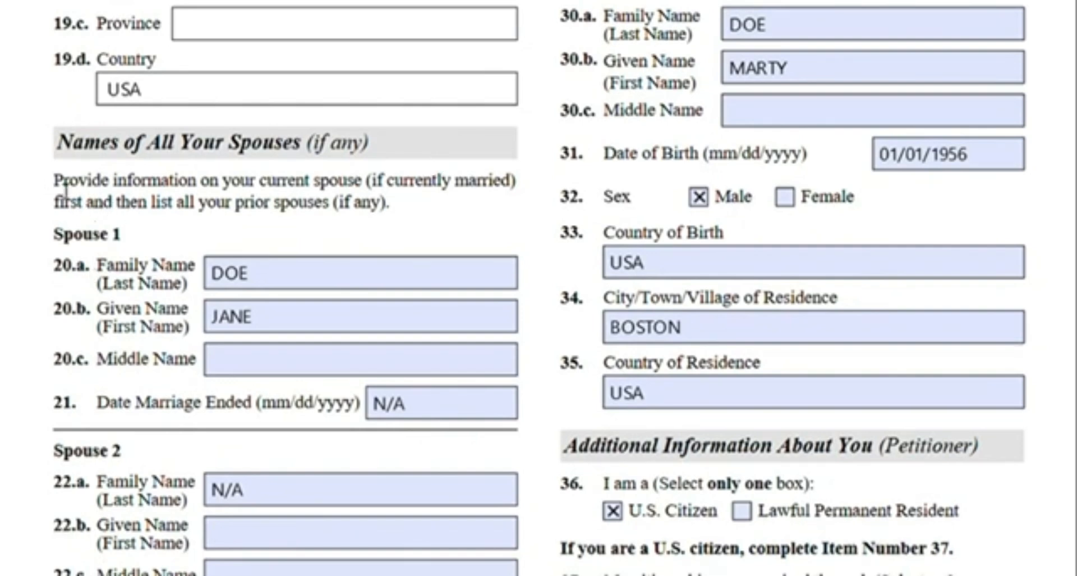
{"action": "left_click_drag", "start_coordinate": [55, 188], "coordinate": [374, 190]}
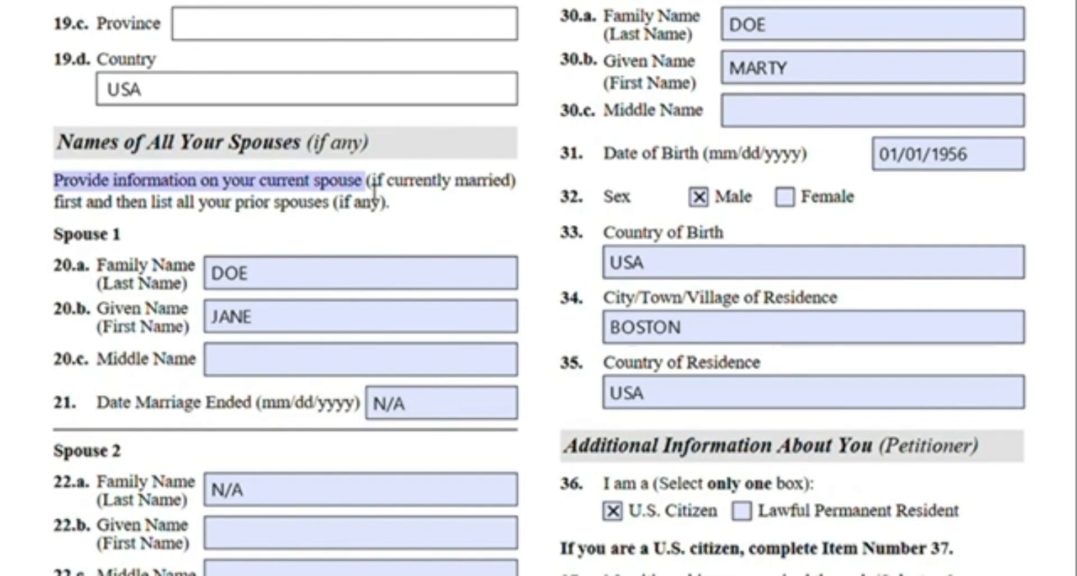
{"action": "left_click", "coordinate": [360, 189]}
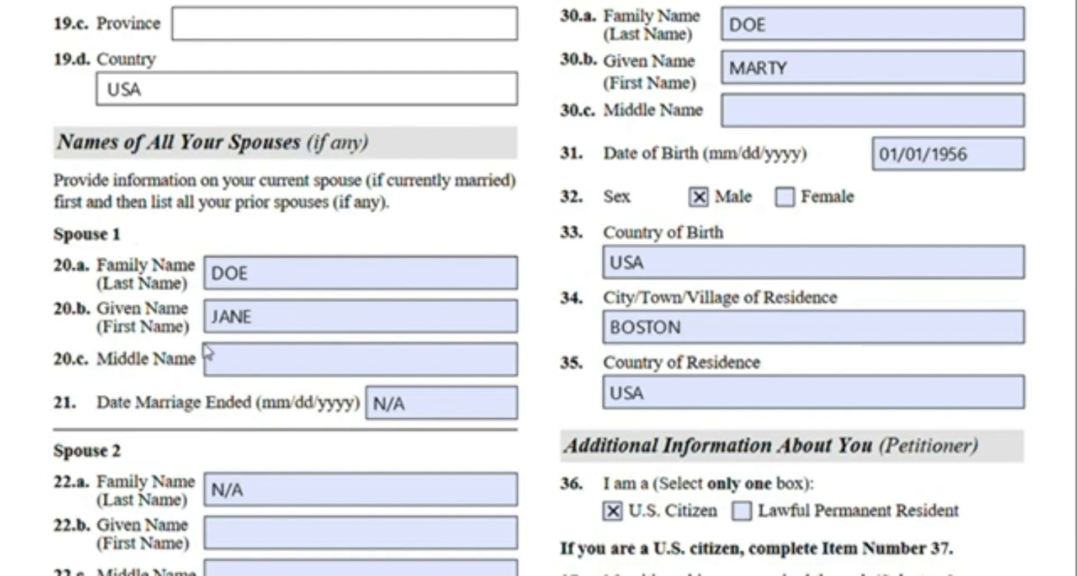
Review the Spouse 1 and Spouse 2 entries and highlight the Date Marriage Ended label for Spouse 2
{"action": "scroll", "coordinate": [177, 308], "scroll_direction": "down", "scroll_amount": 3}
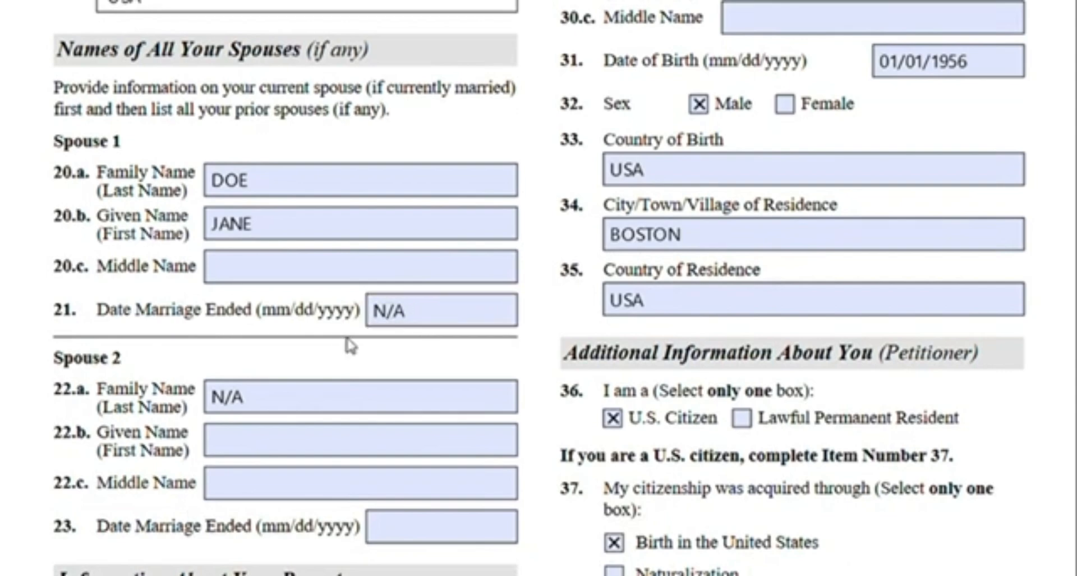
{"action": "scroll", "coordinate": [130, 268], "scroll_direction": "down", "scroll_amount": 3}
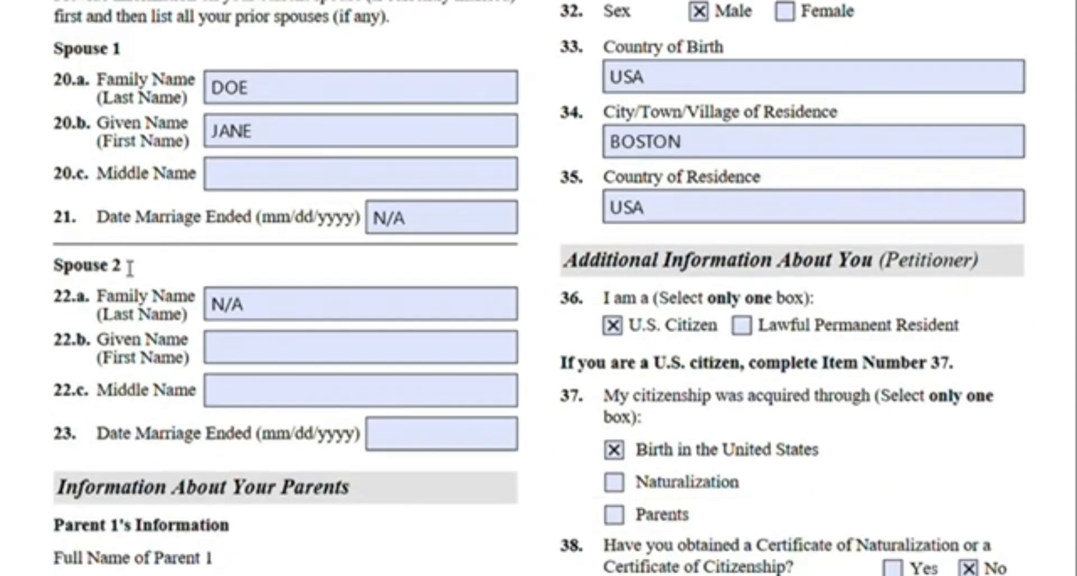
{"action": "scroll", "coordinate": [129, 265], "scroll_direction": "up", "scroll_amount": 15}
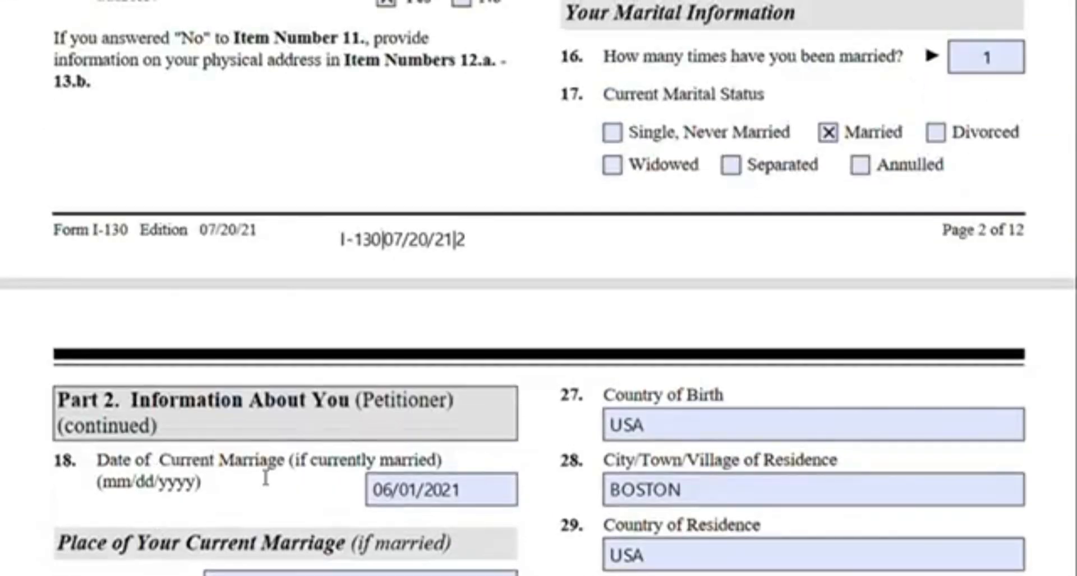
{"action": "scroll", "coordinate": [267, 474], "scroll_direction": "down", "scroll_amount": 5}
{"action": "scroll", "coordinate": [304, 455], "scroll_direction": "down", "scroll_amount": 5}
{"action": "scroll", "coordinate": [324, 353], "scroll_direction": "down", "scroll_amount": 3}
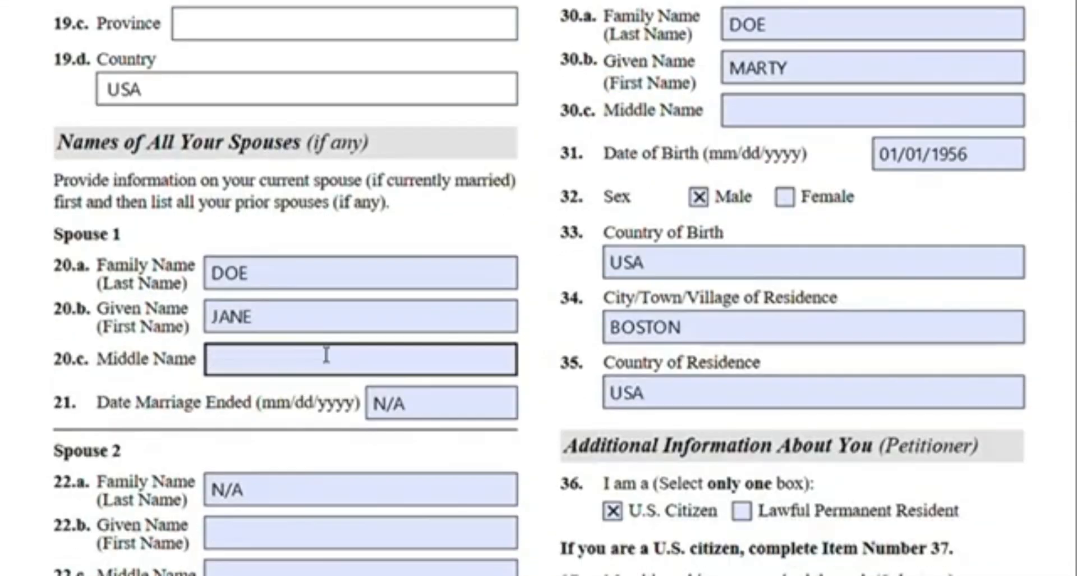
{"action": "scroll", "coordinate": [328, 351], "scroll_direction": "down", "scroll_amount": 1}
{"action": "scroll", "coordinate": [375, 308], "scroll_direction": "down", "scroll_amount": 2}
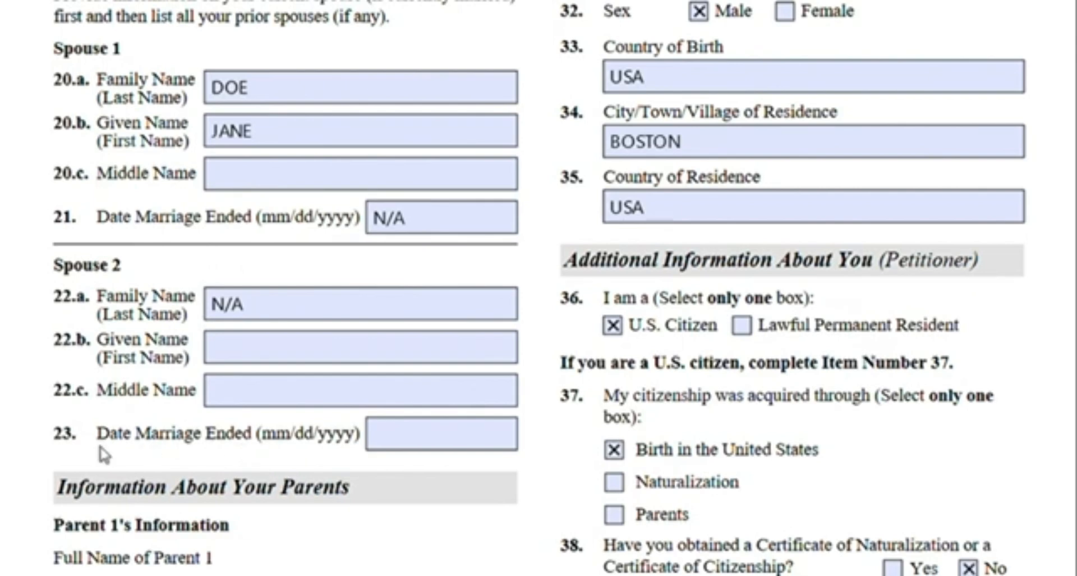
{"action": "left_click_drag", "start_coordinate": [98, 435], "coordinate": [264, 435]}
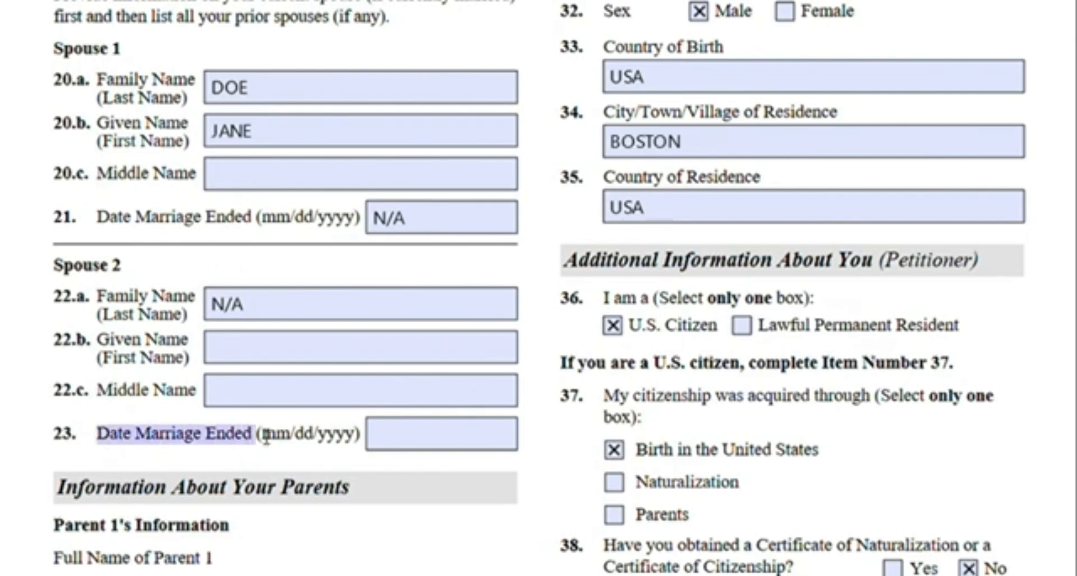
{"action": "left_click", "coordinate": [358, 443]}
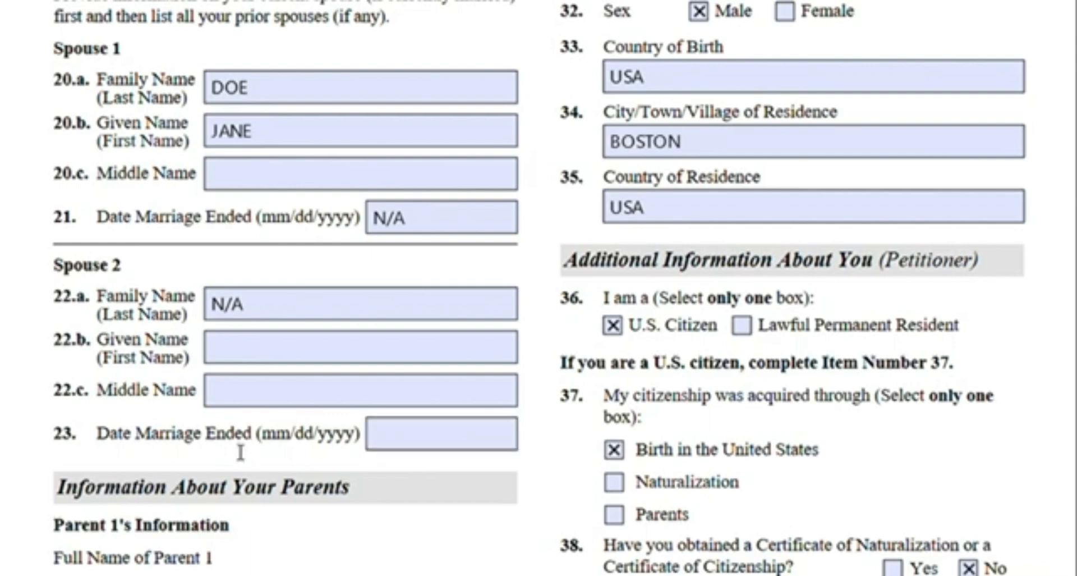
Review the parents' information and citizenship answers, then return to Parent 2's birth and residence details
{"action": "scroll", "coordinate": [240, 452], "scroll_direction": "down", "scroll_amount": 3}
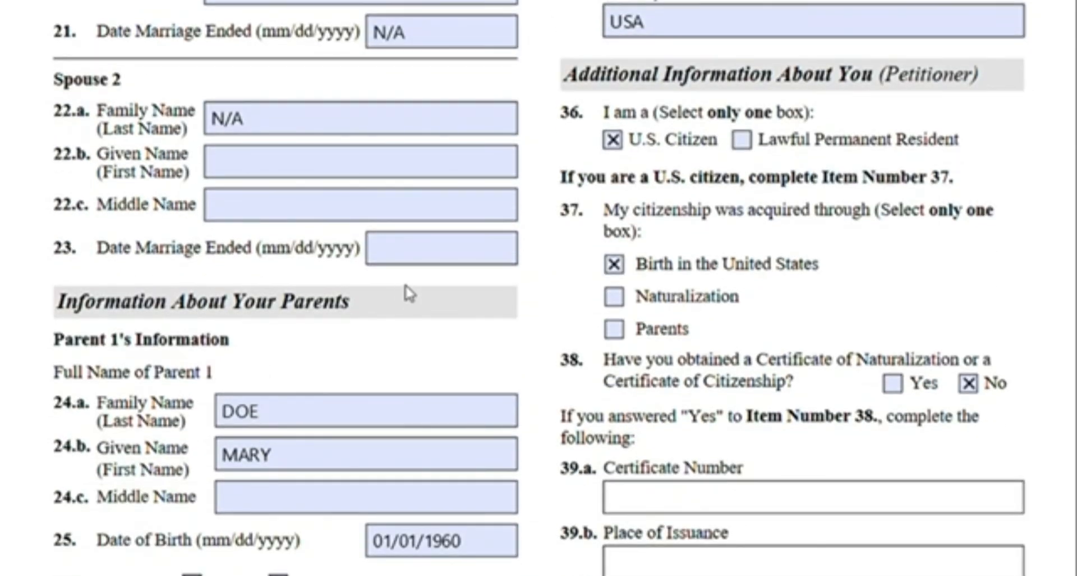
{"action": "scroll", "coordinate": [408, 291], "scroll_direction": "down", "scroll_amount": 2}
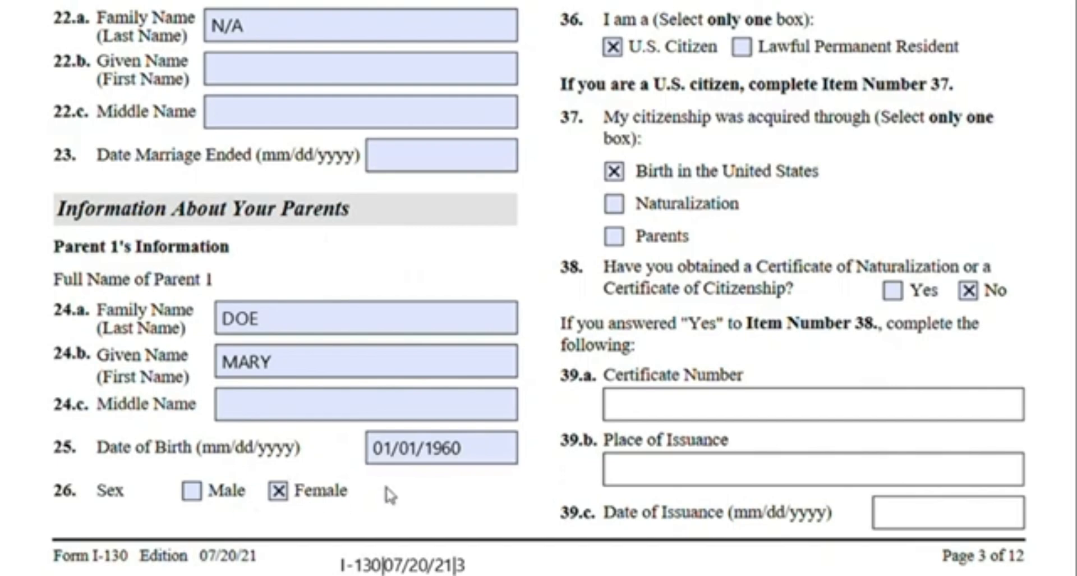
{"action": "scroll", "coordinate": [572, 469], "scroll_direction": "up", "scroll_amount": 10}
{"action": "scroll", "coordinate": [757, 175], "scroll_direction": "up", "scroll_amount": 3}
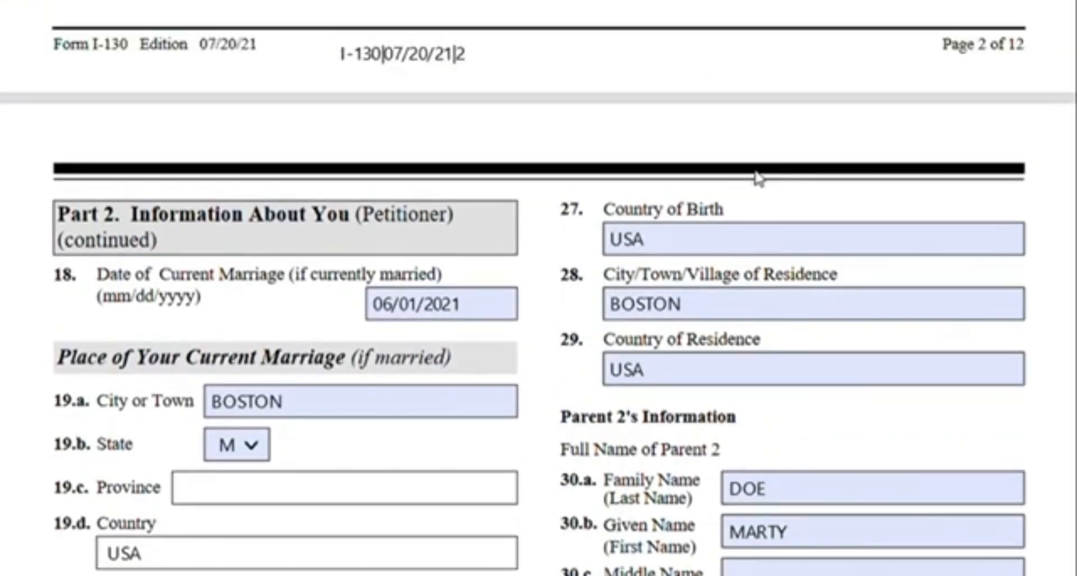
{"action": "scroll", "coordinate": [748, 185], "scroll_direction": "down", "scroll_amount": 3}
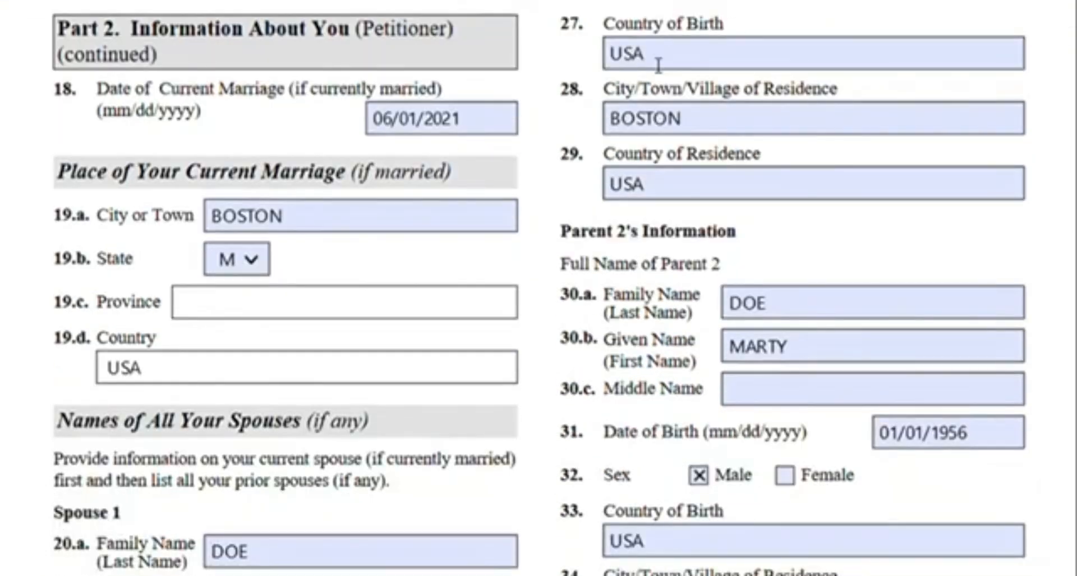
{"action": "left_click", "coordinate": [682, 119]}
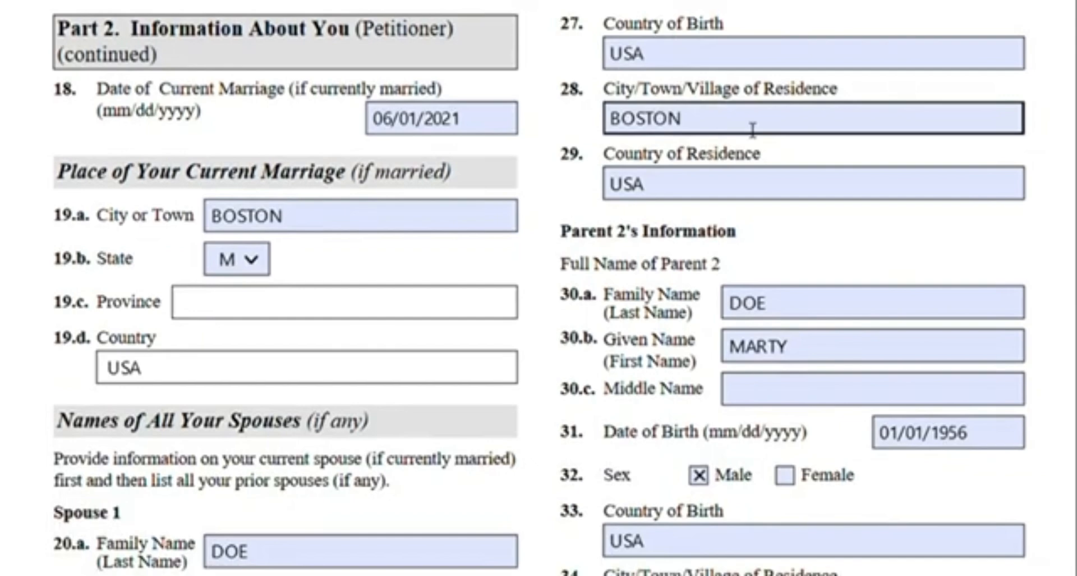
Review Parent 2's name, residence and birth details by selecting the family name and date fields
{"action": "left_click", "coordinate": [911, 180]}
{"action": "left_click", "coordinate": [648, 271]}
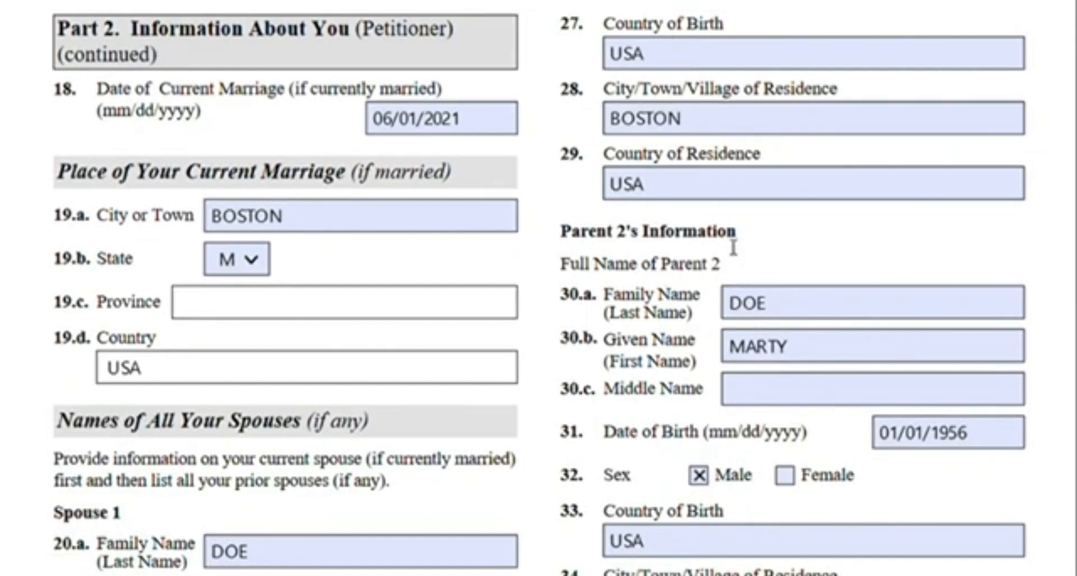
{"action": "scroll", "coordinate": [682, 247], "scroll_direction": "down", "scroll_amount": 3}
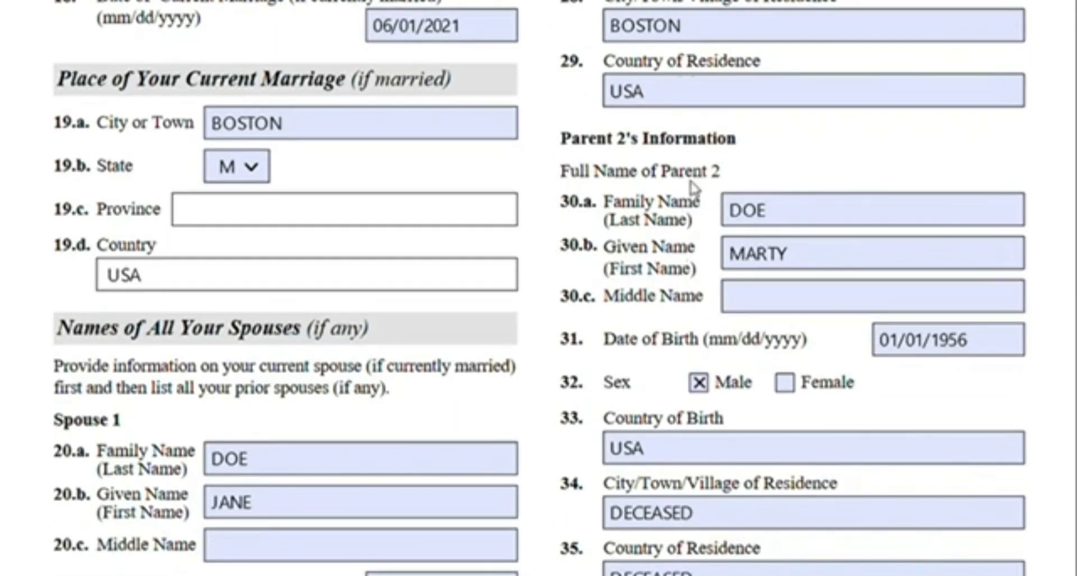
{"action": "left_click", "coordinate": [724, 209]}
{"action": "left_click", "coordinate": [902, 293]}
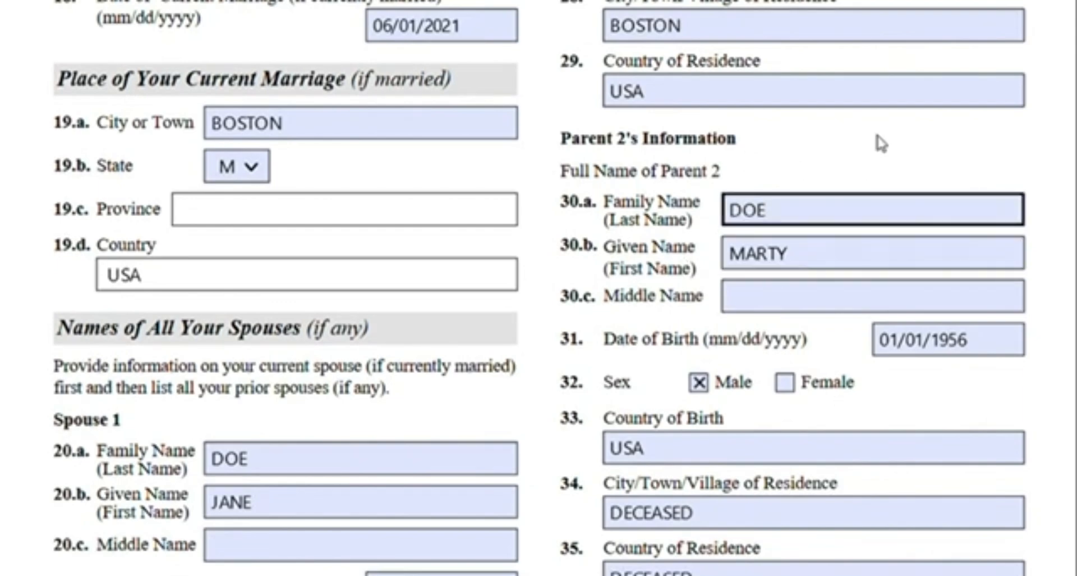
{"action": "scroll", "coordinate": [819, 169], "scroll_direction": "down", "scroll_amount": 3}
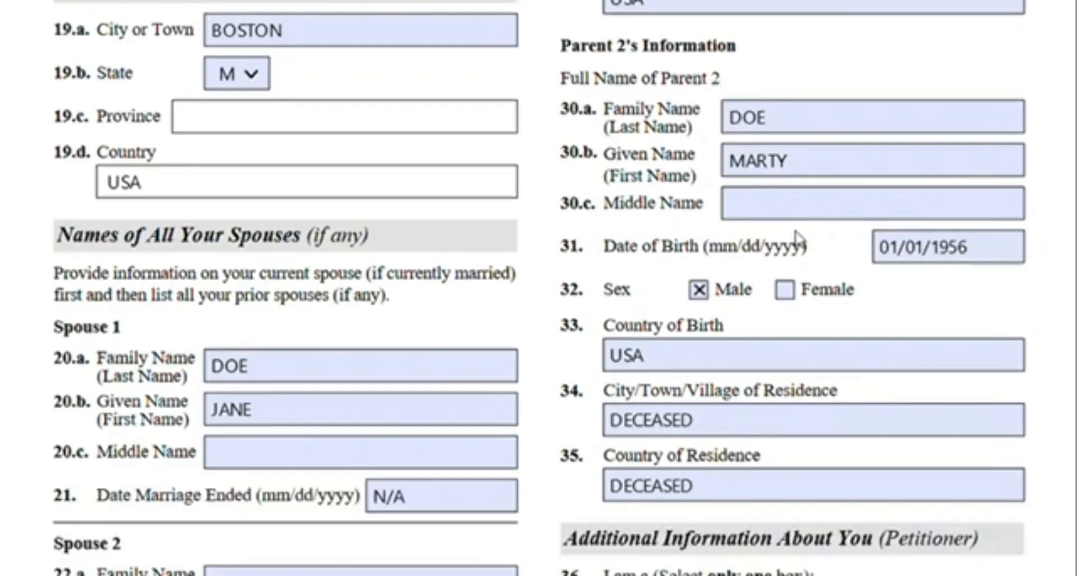
Scroll through the petitioner's additional information, reviewing citizenship status, how citizenship was acquired and the certificate question
{"action": "scroll", "coordinate": [638, 354], "scroll_direction": "down", "scroll_amount": 3}
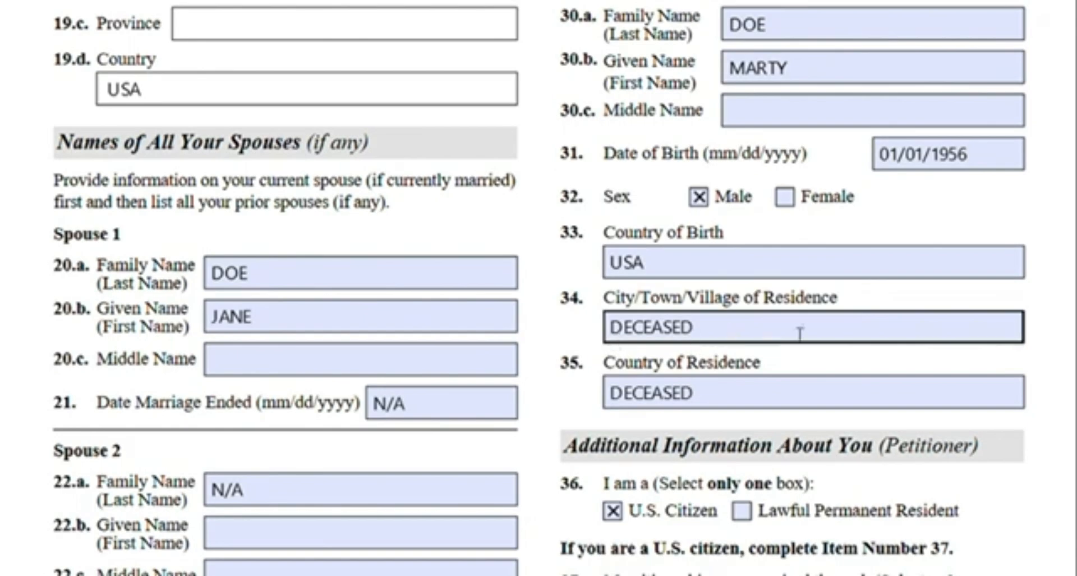
{"action": "scroll", "coordinate": [817, 321], "scroll_direction": "down", "scroll_amount": 2}
{"action": "scroll", "coordinate": [817, 321], "scroll_direction": "down", "scroll_amount": 6}
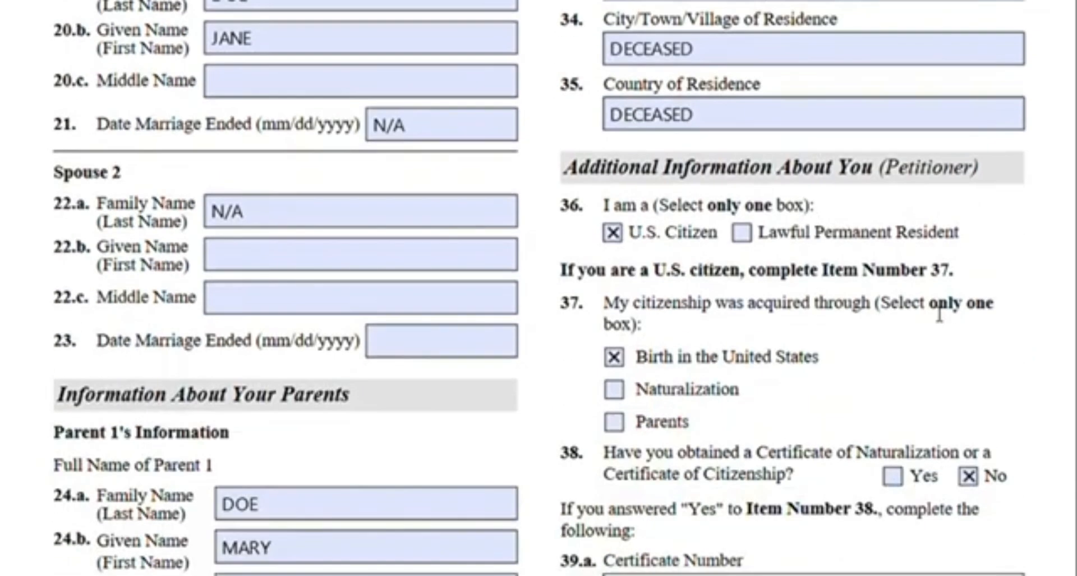
{"action": "scroll", "coordinate": [979, 247], "scroll_direction": "down", "scroll_amount": 3}
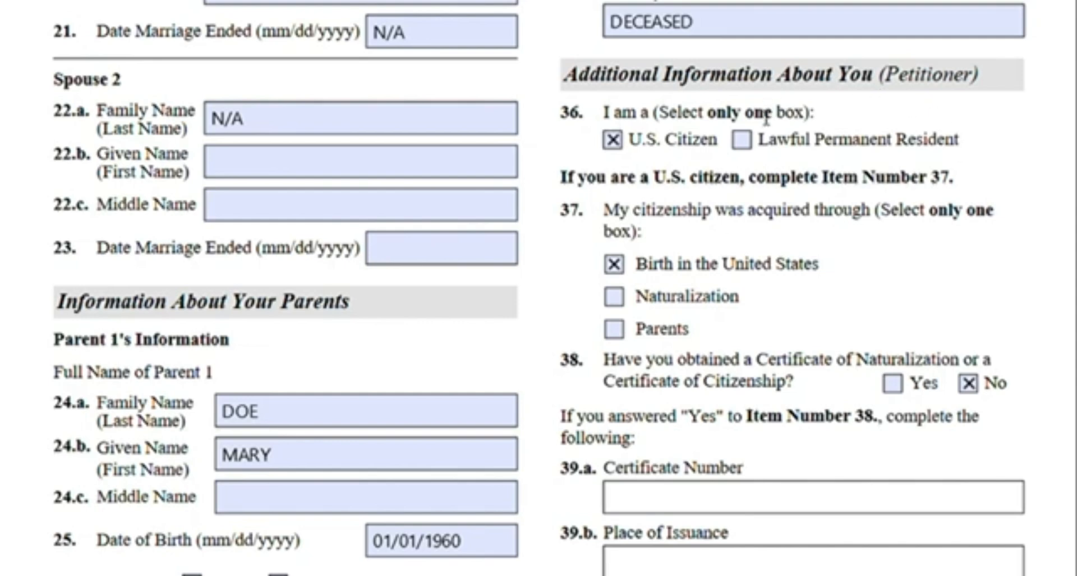
{"action": "scroll", "coordinate": [770, 191], "scroll_direction": "down", "scroll_amount": 3}
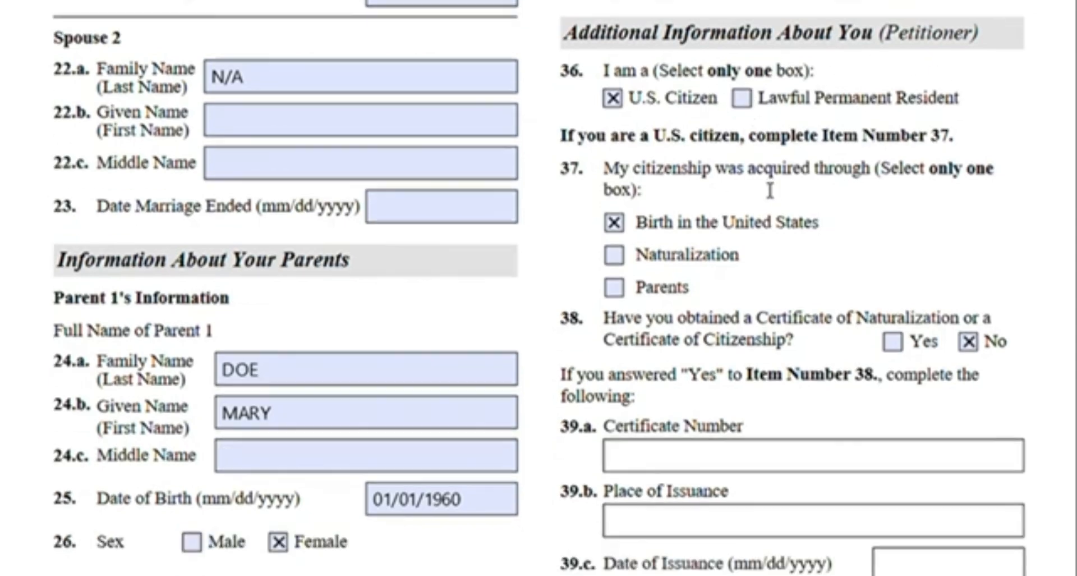
{"action": "scroll", "coordinate": [770, 190], "scroll_direction": "down", "scroll_amount": 2}
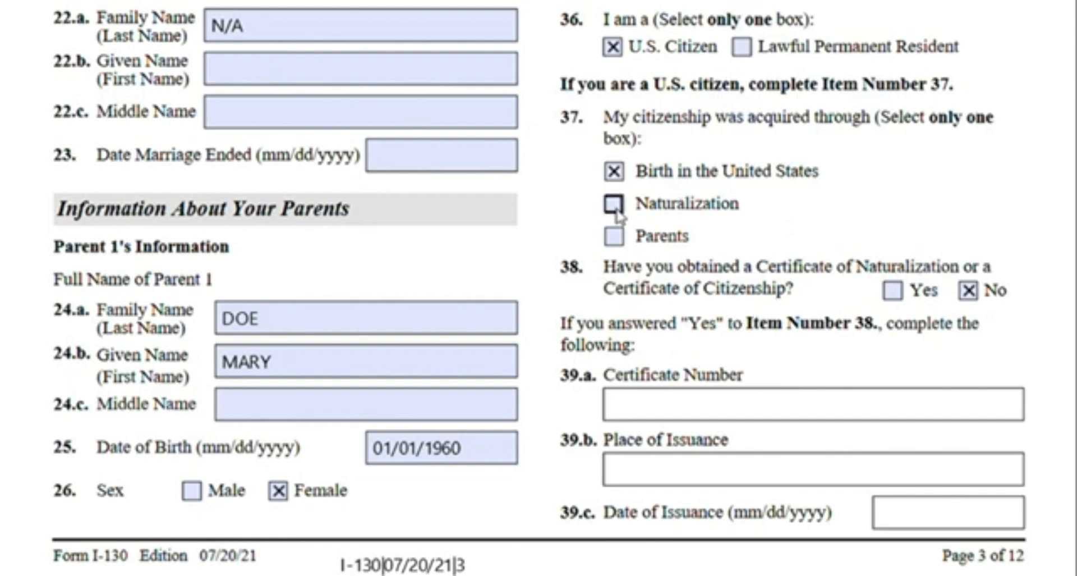
Highlight the Naturalization and Parents options under the citizenship acquisition question
{"action": "left_click_drag", "start_coordinate": [658, 221], "coordinate": [731, 214]}
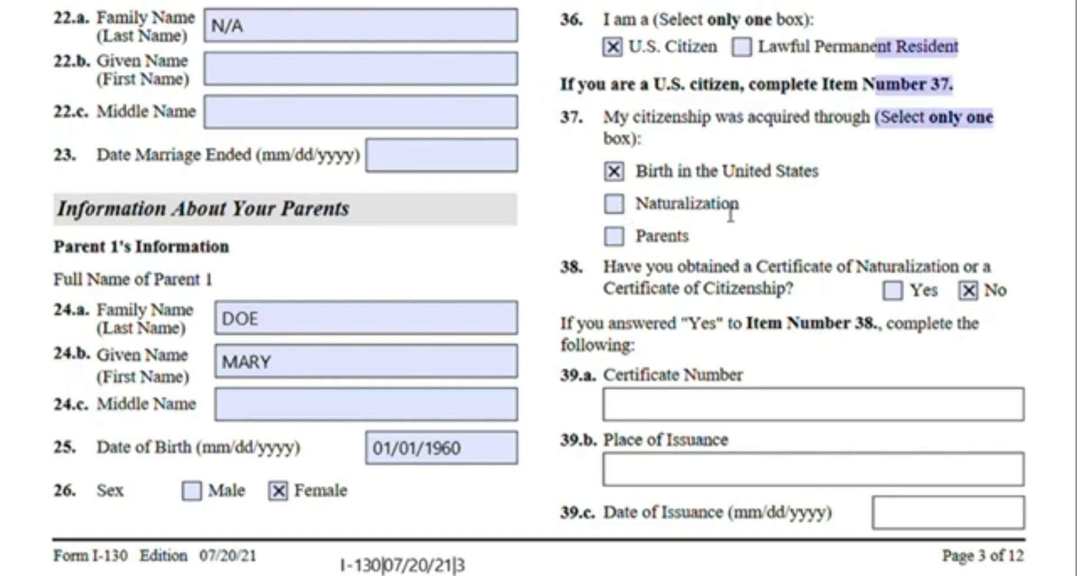
{"action": "left_click_drag", "start_coordinate": [649, 210], "coordinate": [738, 209]}
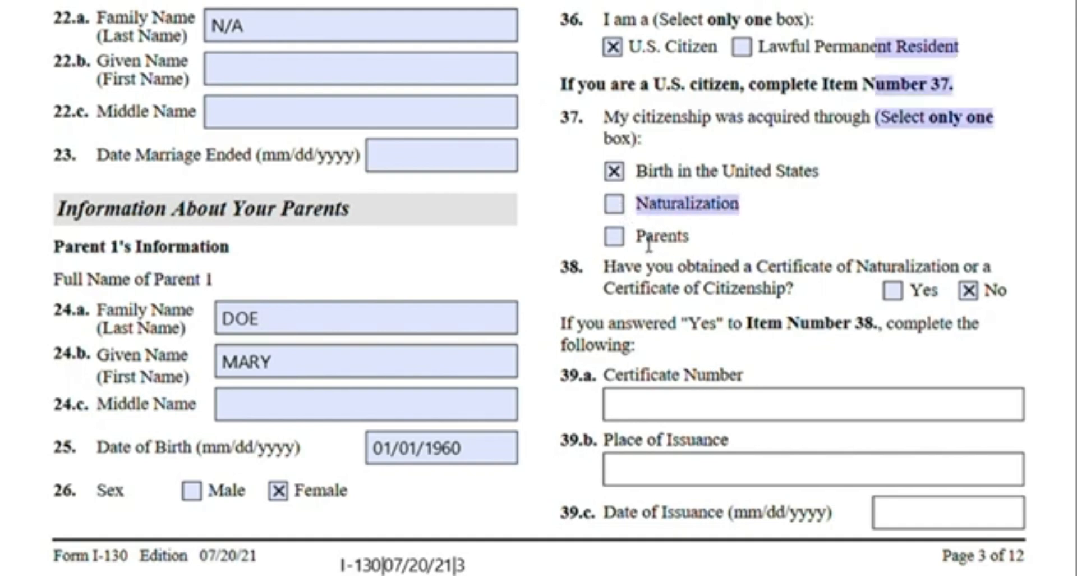
{"action": "left_click_drag", "start_coordinate": [640, 244], "coordinate": [697, 246]}
{"action": "left_click", "coordinate": [705, 251]}
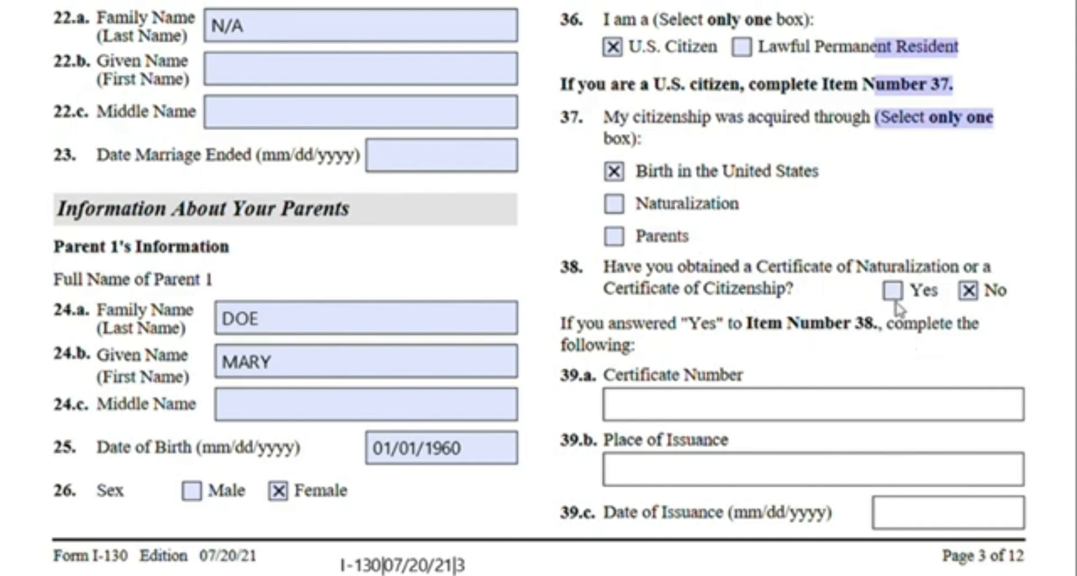
Move to the next page and highlight the instruction that lawful permanent residents complete Items 40.a to 41
{"action": "scroll", "coordinate": [681, 342], "scroll_direction": "down", "scroll_amount": 2}
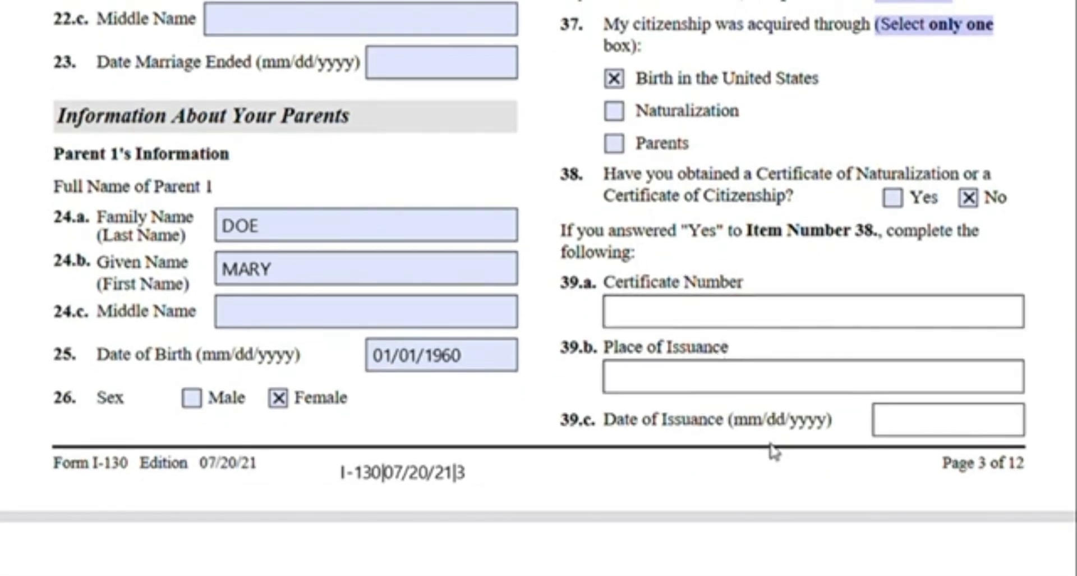
{"action": "scroll", "coordinate": [773, 449], "scroll_direction": "up", "scroll_amount": 2}
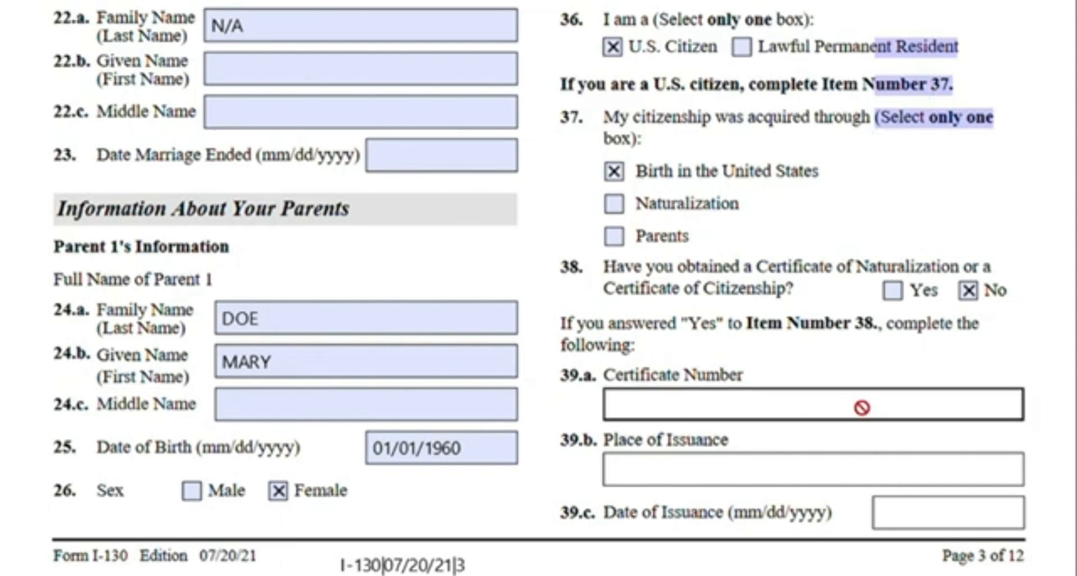
{"action": "scroll", "coordinate": [802, 359], "scroll_direction": "down", "scroll_amount": 2}
{"action": "scroll", "coordinate": [869, 368], "scroll_direction": "down", "scroll_amount": 12}
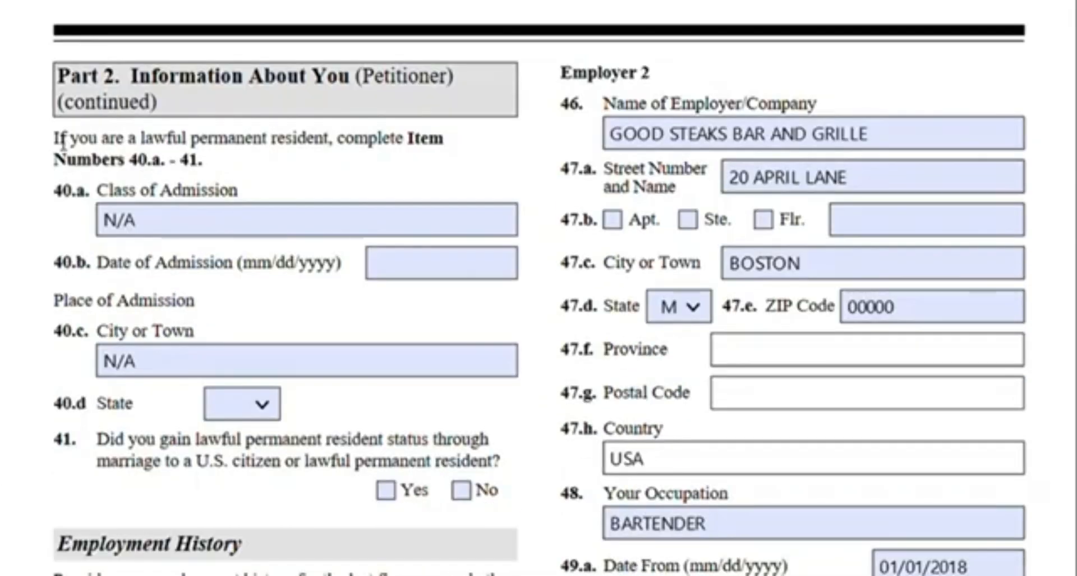
{"action": "left_click_drag", "start_coordinate": [63, 140], "coordinate": [449, 150]}
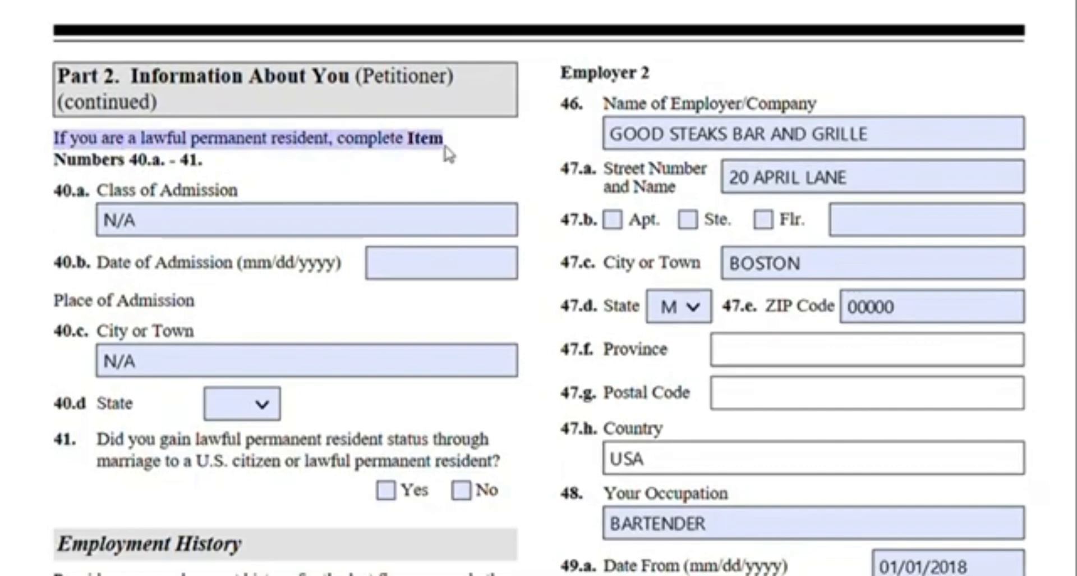
{"action": "left_click", "coordinate": [447, 152]}
Highlight the Employment History instruction to list the last five years with current employment first
{"action": "scroll", "coordinate": [447, 152], "scroll_direction": "down", "scroll_amount": 2}
{"action": "scroll", "coordinate": [447, 152], "scroll_direction": "down", "scroll_amount": 1}
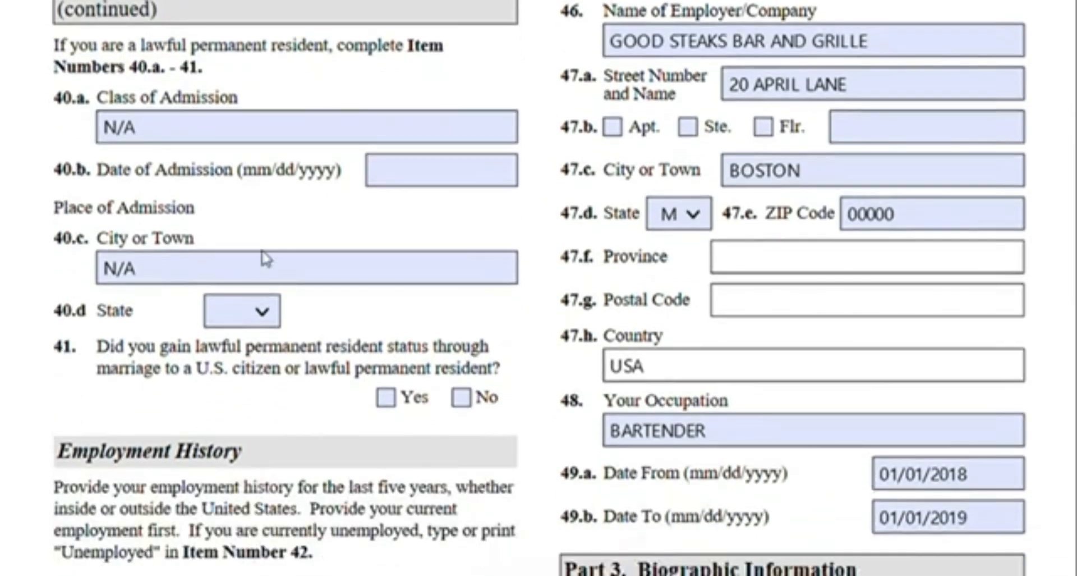
{"action": "scroll", "coordinate": [344, 260], "scroll_direction": "up", "scroll_amount": 2}
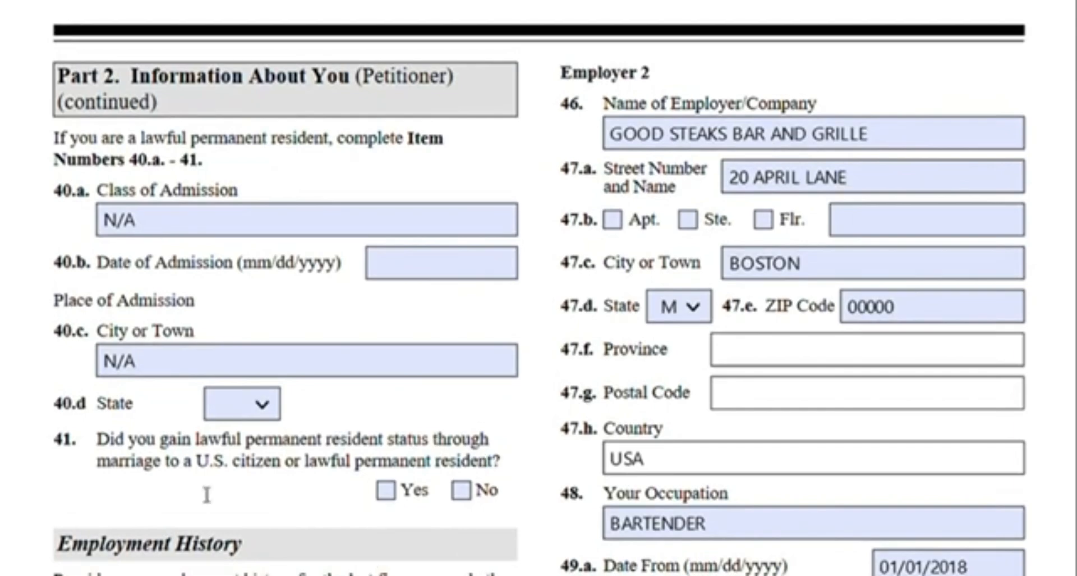
{"action": "scroll", "coordinate": [289, 470], "scroll_direction": "down", "scroll_amount": 10}
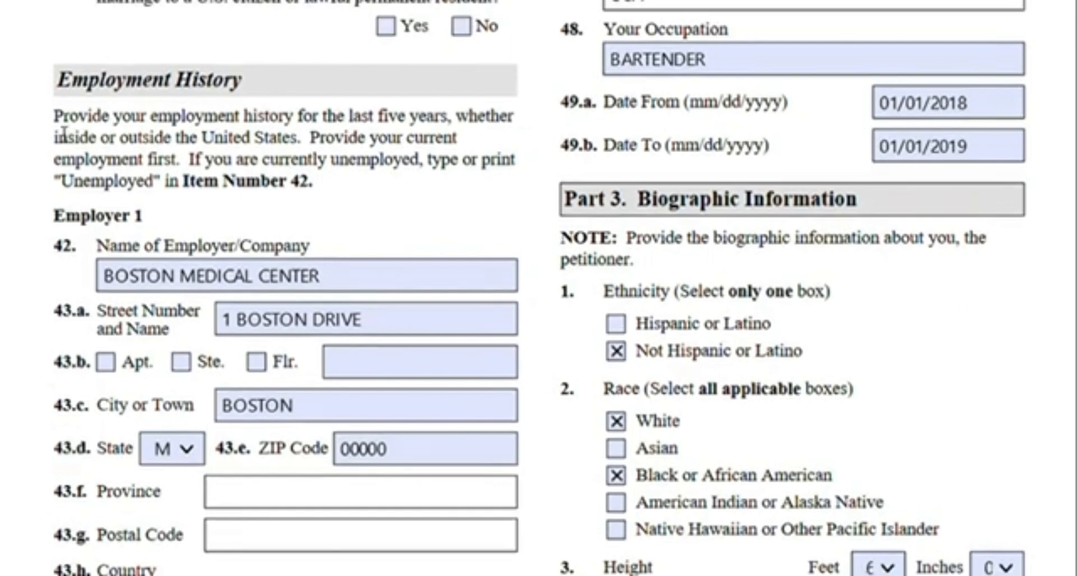
{"action": "left_click_drag", "start_coordinate": [65, 120], "coordinate": [457, 128]}
{"action": "left_click_drag", "start_coordinate": [318, 147], "coordinate": [162, 201]}
{"action": "left_click", "coordinate": [204, 175]}
{"action": "left_click", "coordinate": [170, 196]}
{"action": "scroll", "coordinate": [400, 173], "scroll_direction": "down", "scroll_amount": 3}
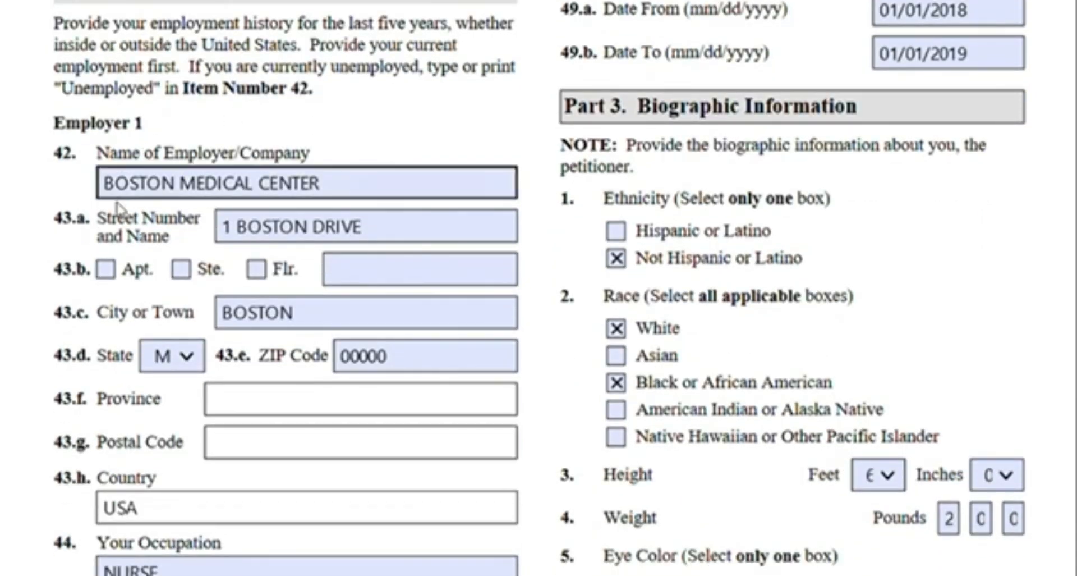
Review Employer 1's name, address, occupation and employment dates, selecting the employer name and occupation fields
{"action": "scroll", "coordinate": [339, 515], "scroll_direction": "down", "scroll_amount": 3}
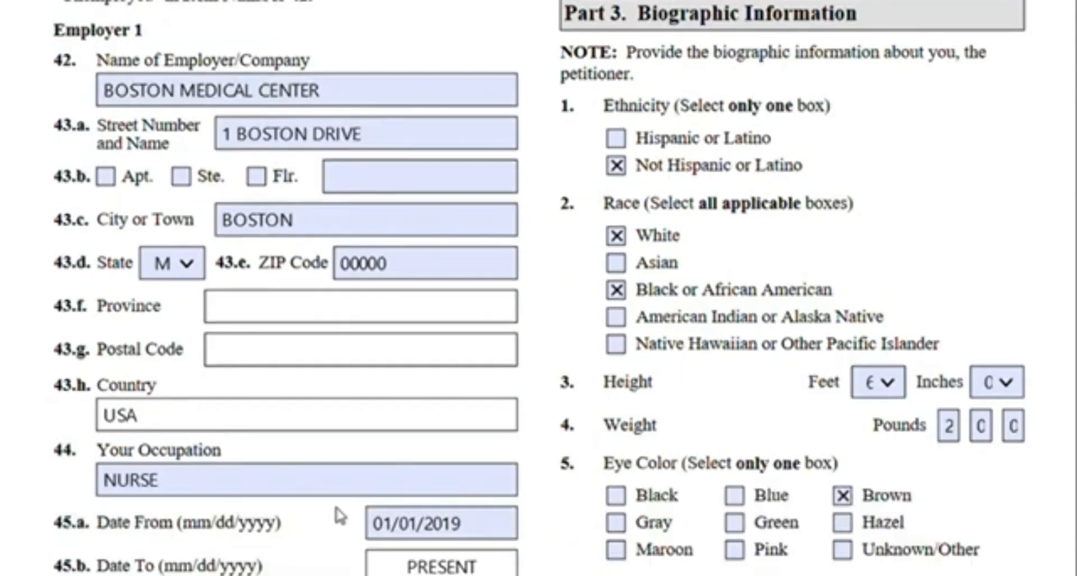
{"action": "scroll", "coordinate": [339, 515], "scroll_direction": "up", "scroll_amount": 3}
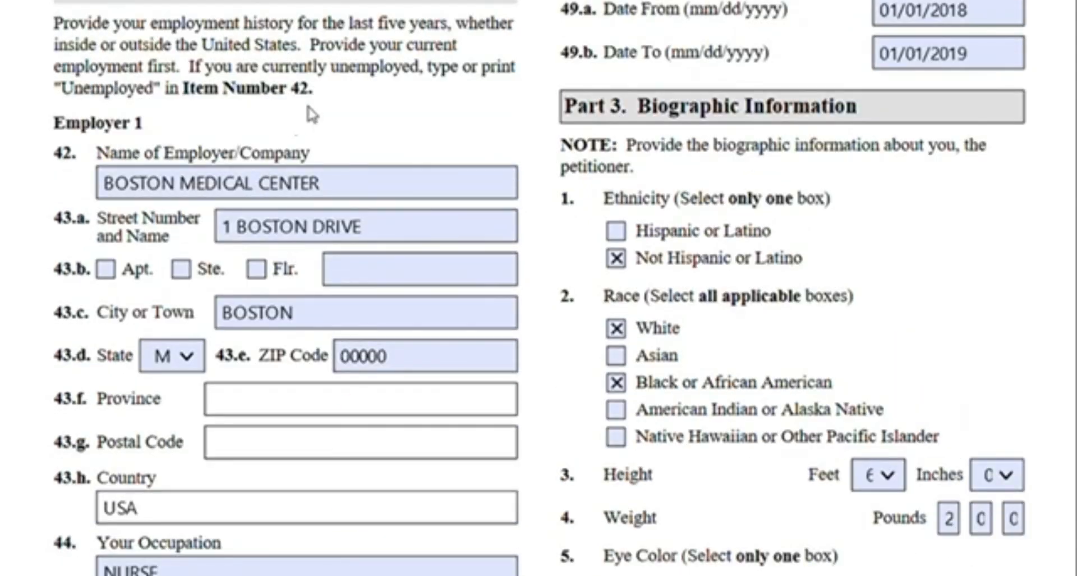
{"action": "scroll", "coordinate": [308, 113], "scroll_direction": "down", "scroll_amount": 3}
{"action": "left_click", "coordinate": [280, 235]}
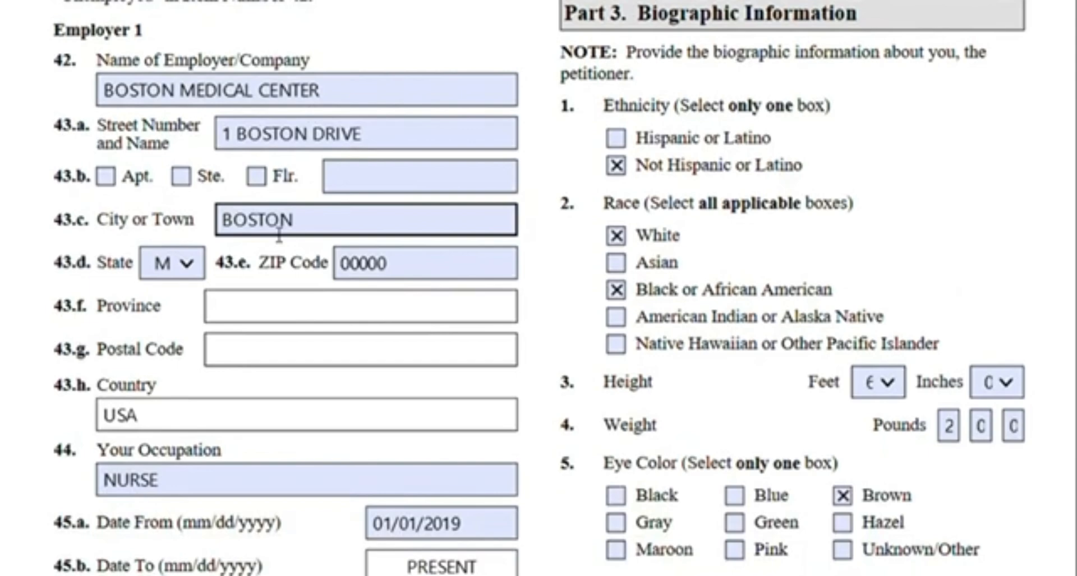
{"action": "scroll", "coordinate": [183, 336], "scroll_direction": "down", "scroll_amount": 3}
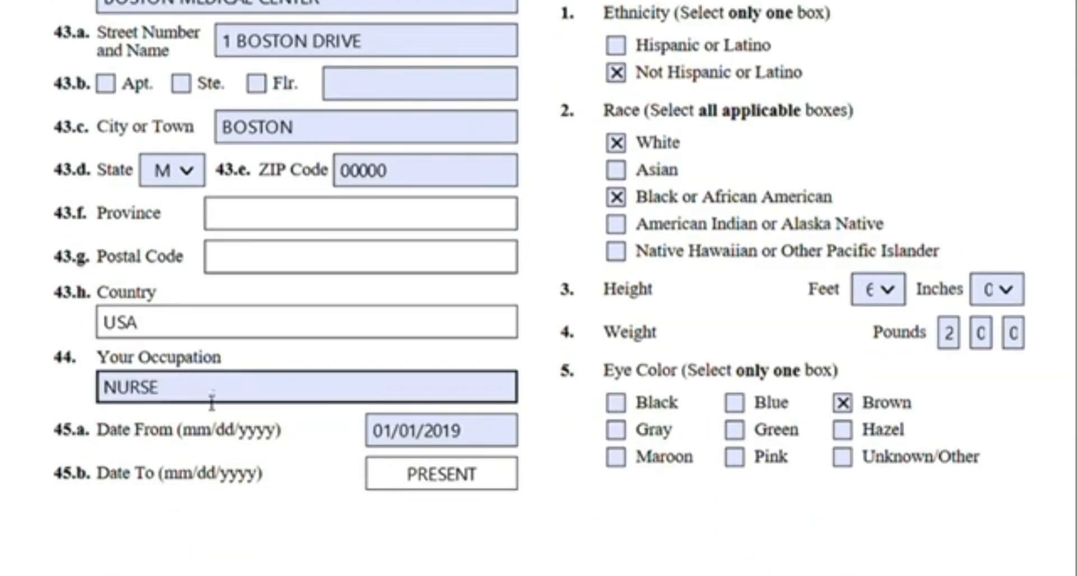
{"action": "scroll", "coordinate": [235, 459], "scroll_direction": "up", "scroll_amount": 3}
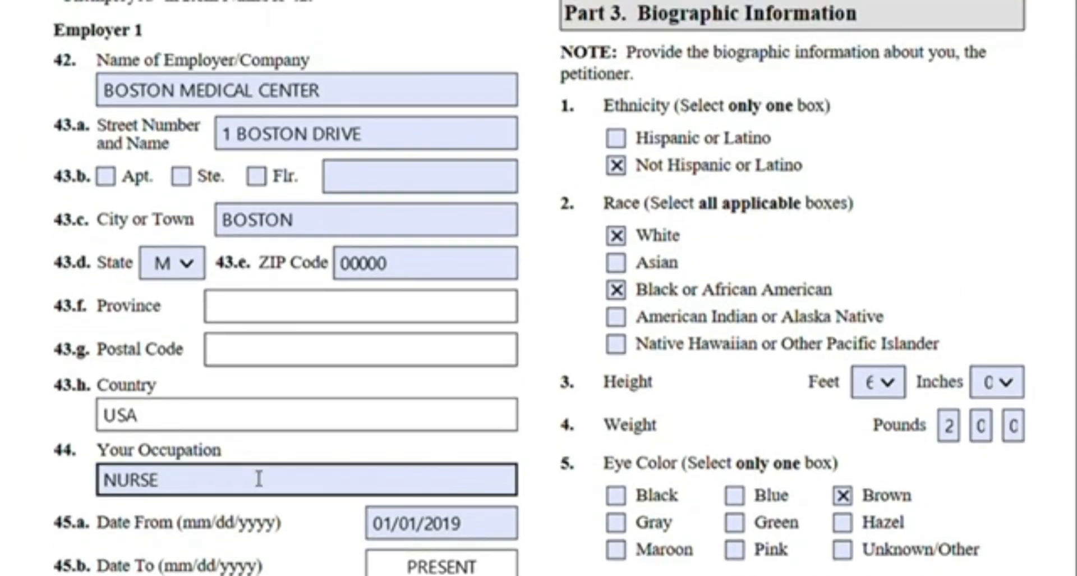
{"action": "scroll", "coordinate": [253, 451], "scroll_direction": "down", "scroll_amount": 3}
{"action": "scroll", "coordinate": [277, 440], "scroll_direction": "up", "scroll_amount": 3}
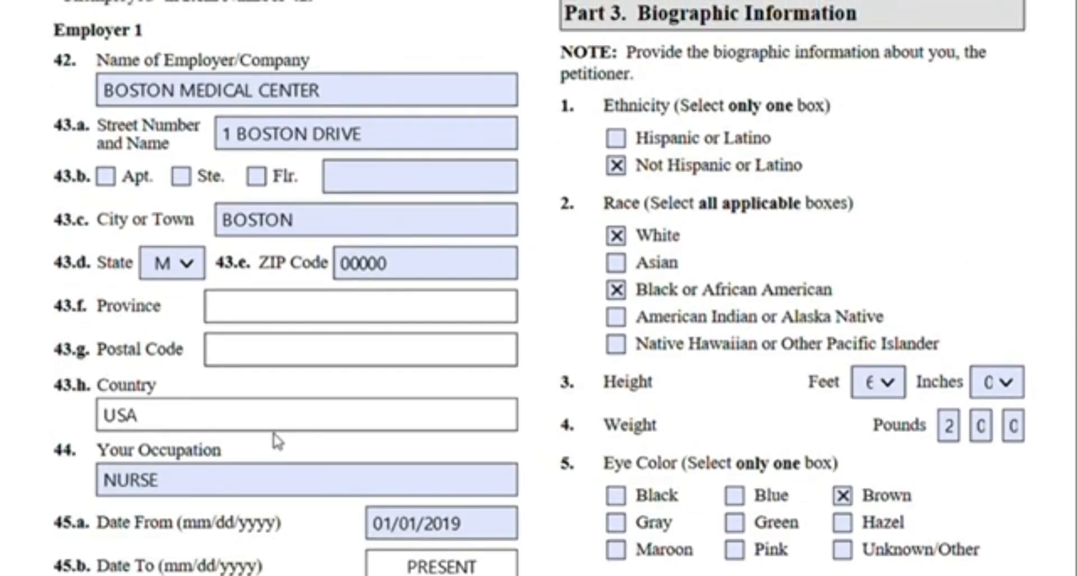
{"action": "scroll", "coordinate": [269, 409], "scroll_direction": "up", "scroll_amount": 3}
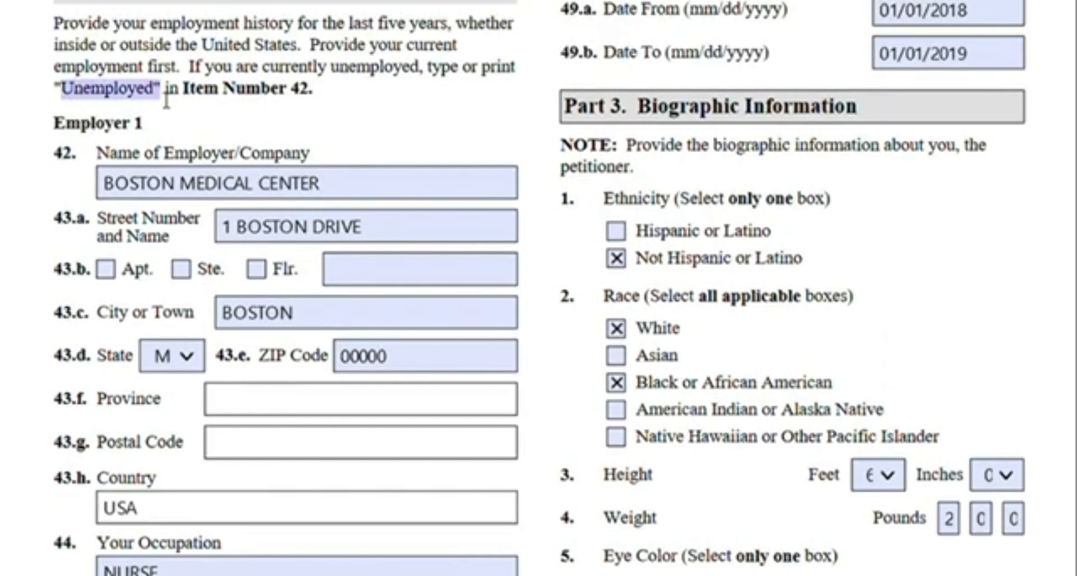
{"action": "left_click", "coordinate": [135, 183]}
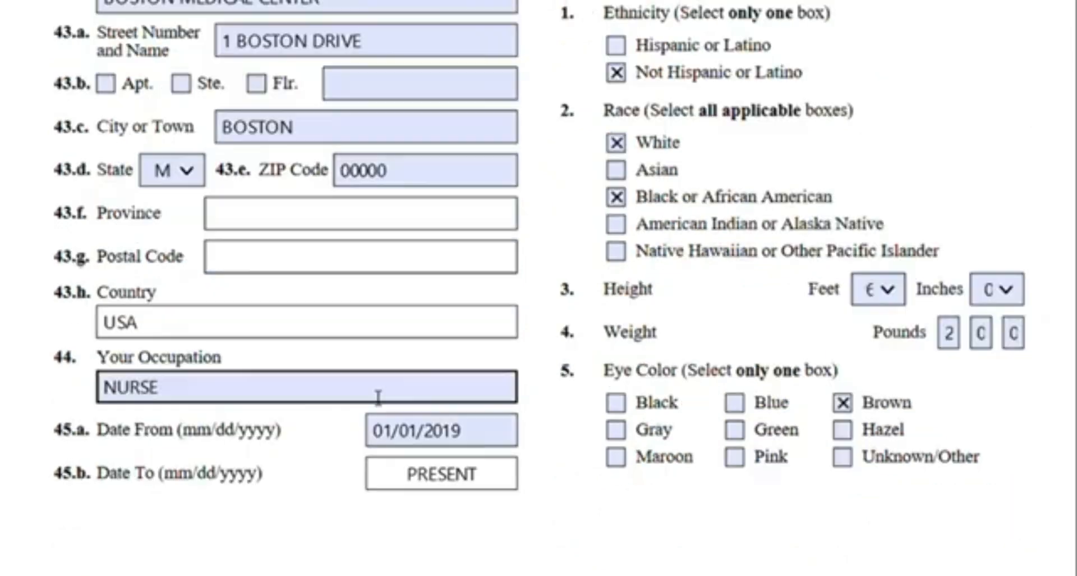
{"action": "scroll", "coordinate": [548, 293], "scroll_direction": "up", "scroll_amount": 10}
{"action": "scroll", "coordinate": [542, 293], "scroll_direction": "up", "scroll_amount": 3}
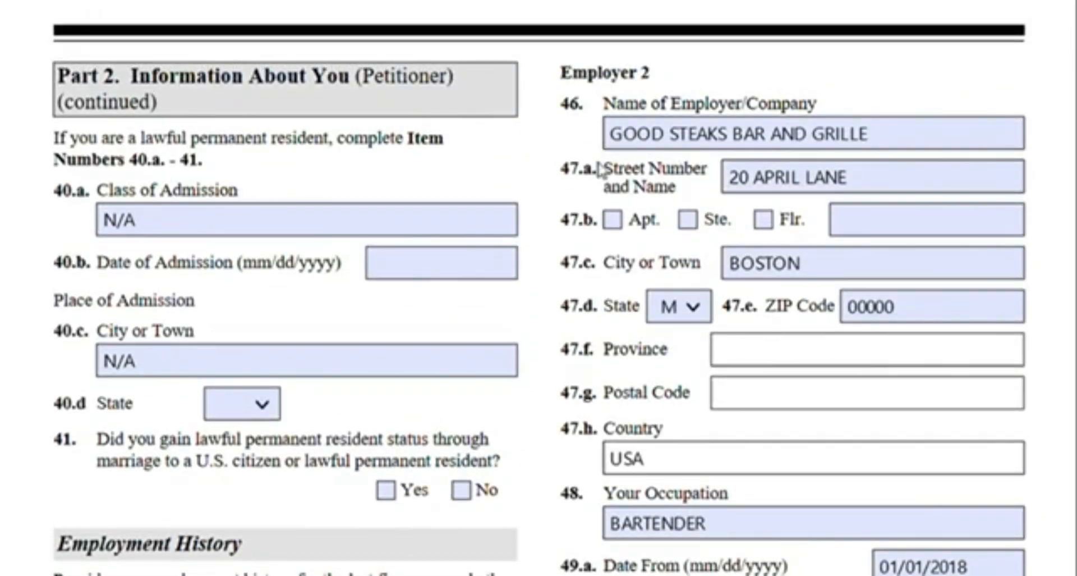
Compare the employment dates of Employer 1 and Employer 2
{"action": "scroll", "coordinate": [649, 217], "scroll_direction": "down", "scroll_amount": 15}
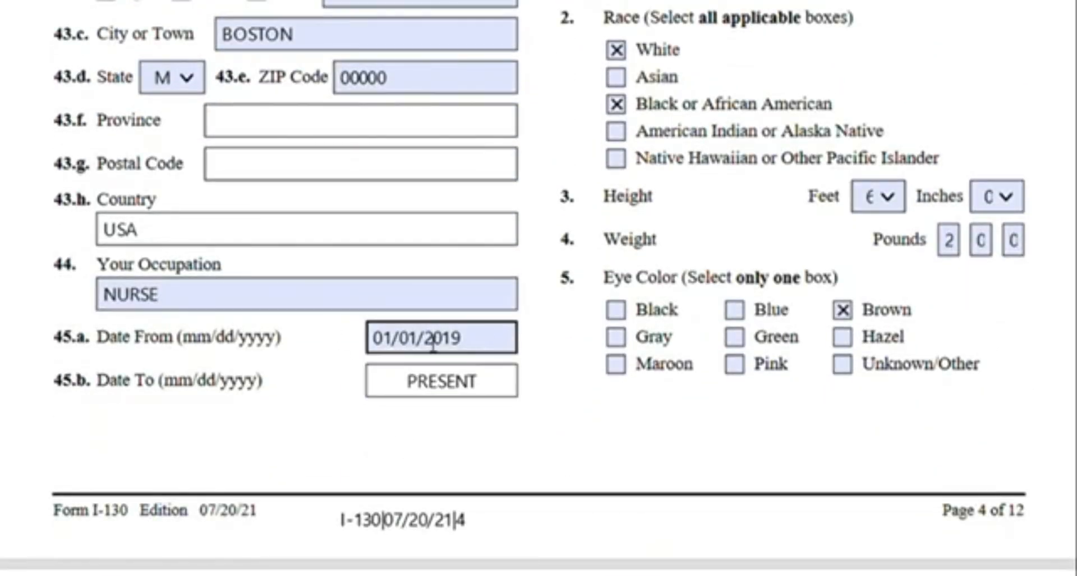
{"action": "scroll", "coordinate": [490, 402], "scroll_direction": "up", "scroll_amount": 15}
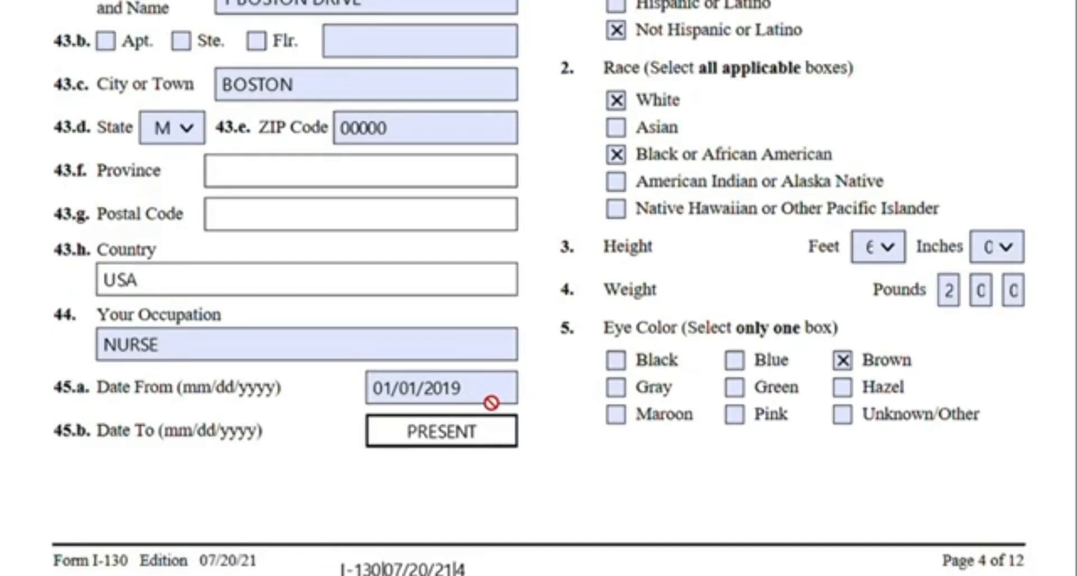
{"action": "scroll", "coordinate": [858, 199], "scroll_direction": "down", "scroll_amount": 2}
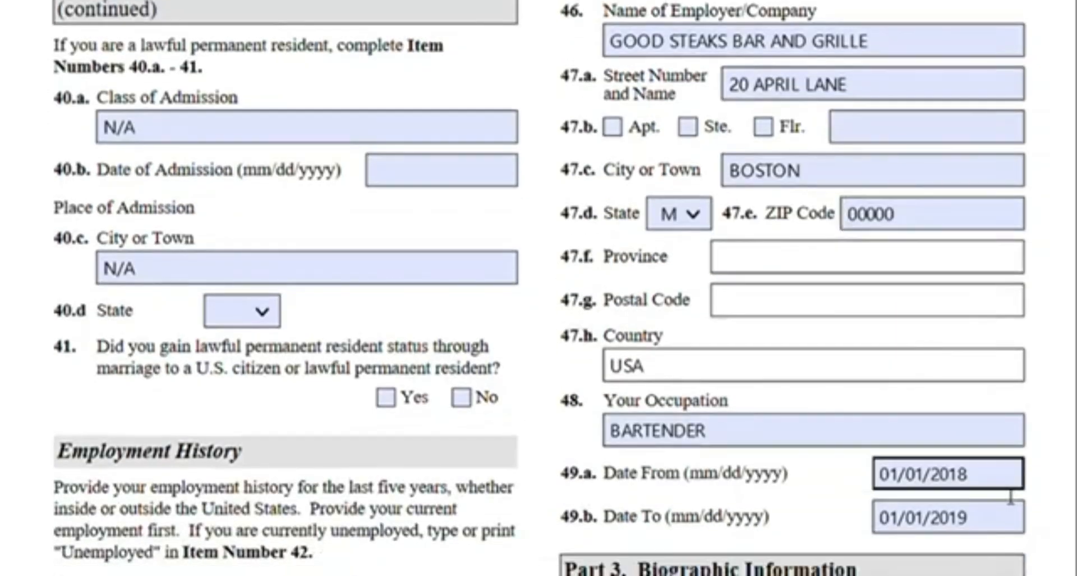
{"action": "scroll", "coordinate": [1032, 388], "scroll_direction": "up", "scroll_amount": 2}
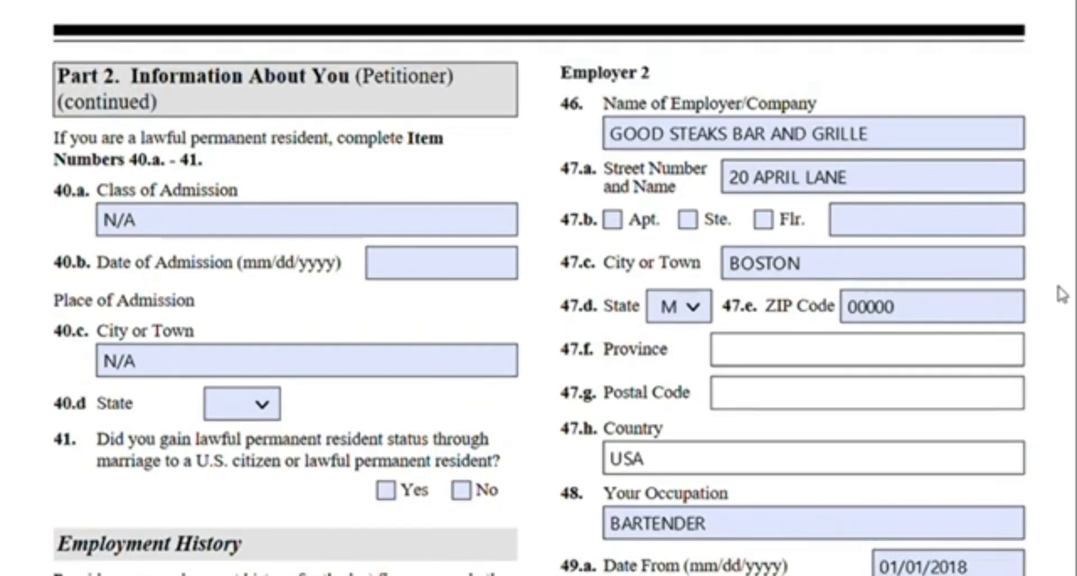
{"action": "scroll", "coordinate": [898, 392], "scroll_direction": "down", "scroll_amount": 2}
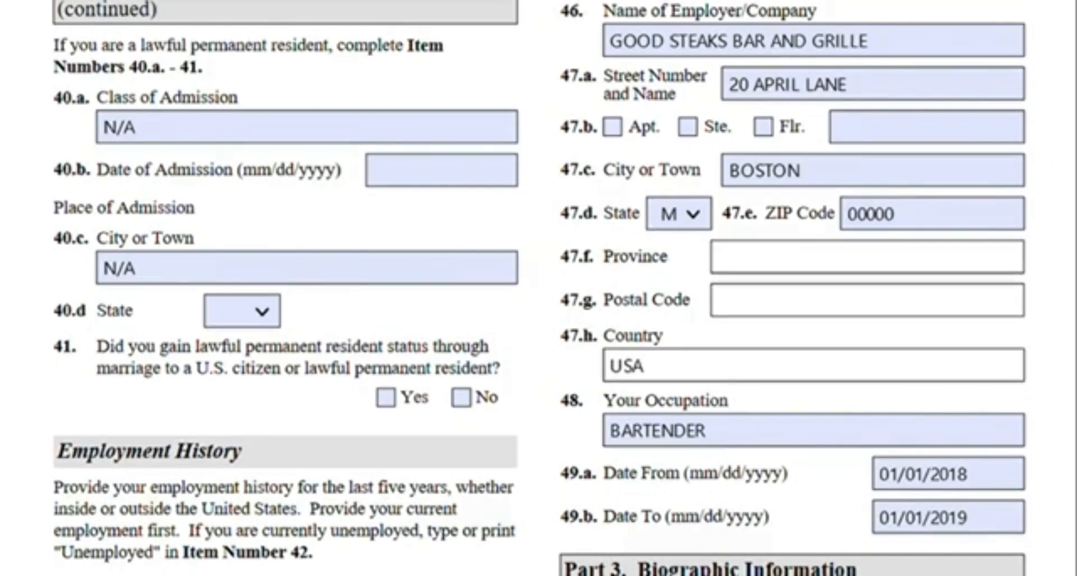
{"action": "scroll", "coordinate": [538, 288], "scroll_direction": "down", "scroll_amount": 10}
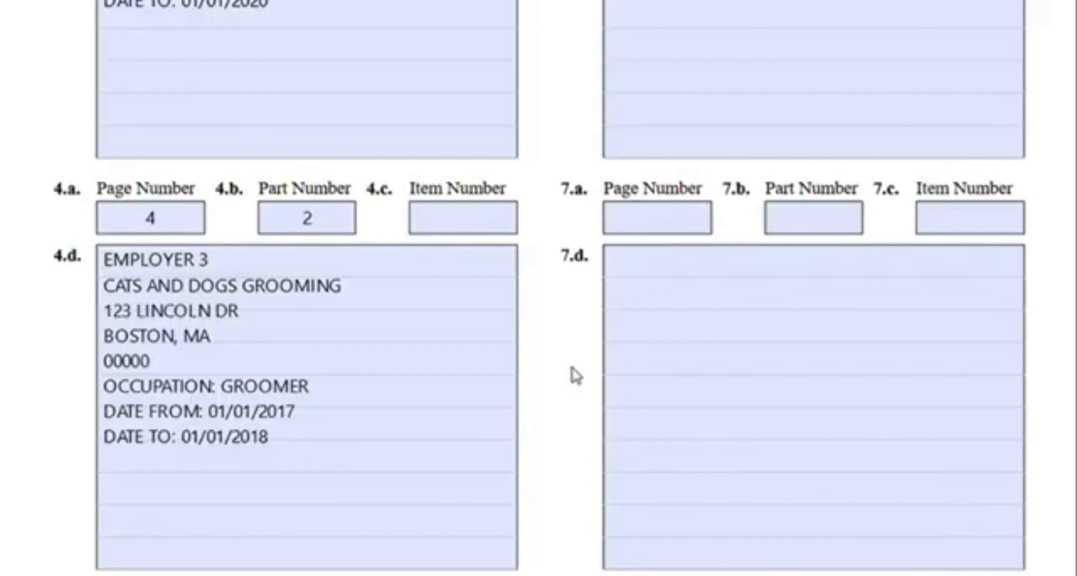
Review the Employer 3 entry in the Additional Information section, checking its page, part and item fields
{"action": "left_click", "coordinate": [408, 321]}
{"action": "scroll", "coordinate": [408, 320], "scroll_direction": "down", "scroll_amount": 2}
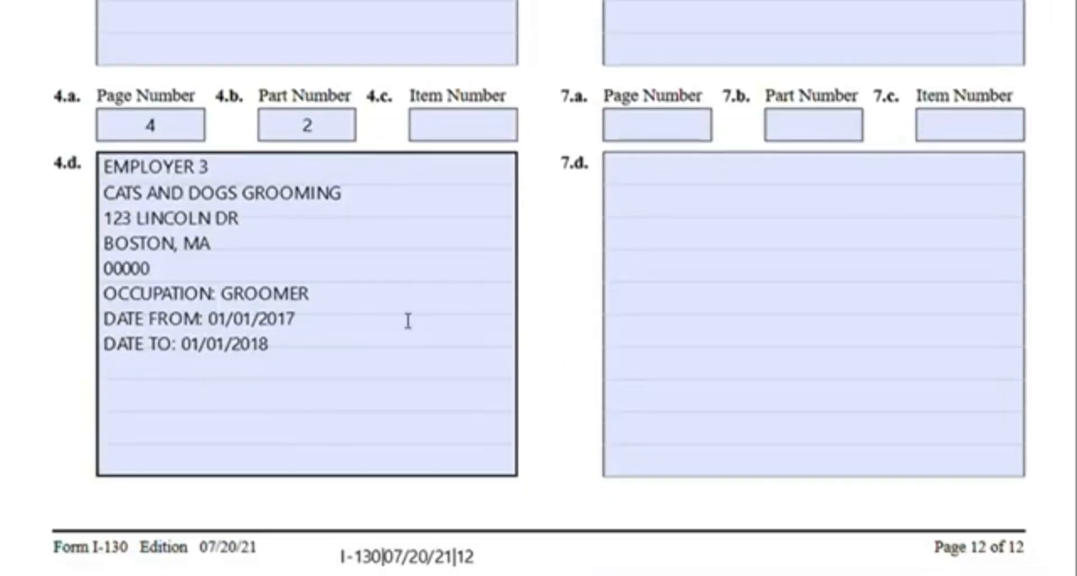
{"action": "left_click", "coordinate": [128, 133]}
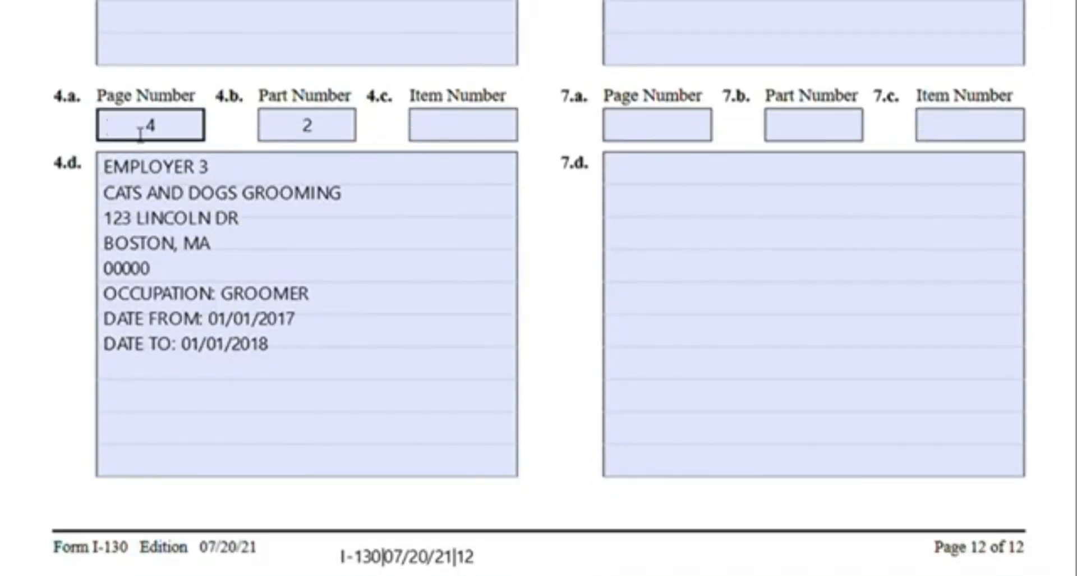
{"action": "left_click", "coordinate": [261, 135]}
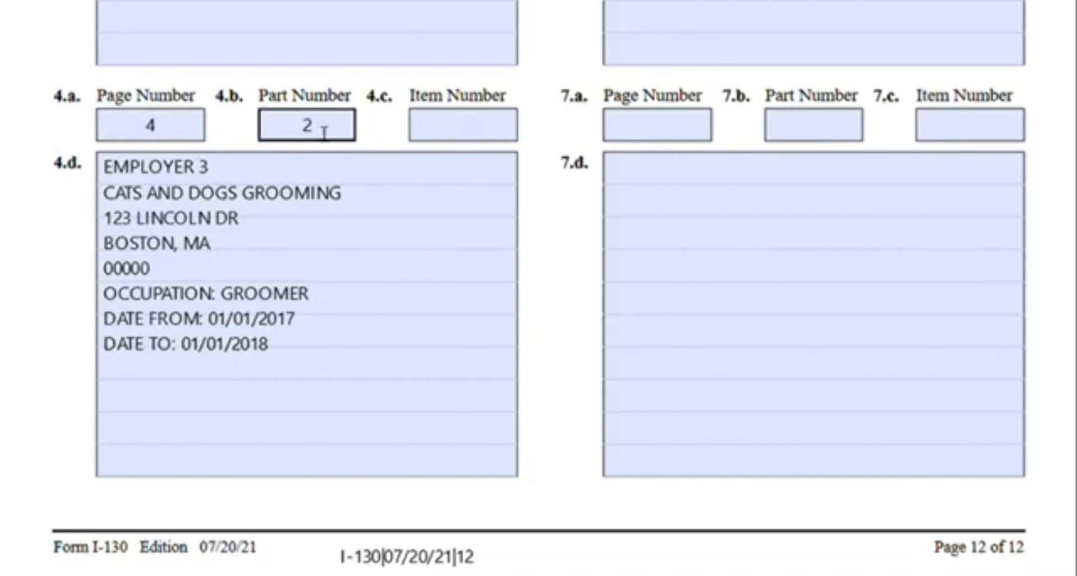
{"action": "left_click", "coordinate": [132, 171]}
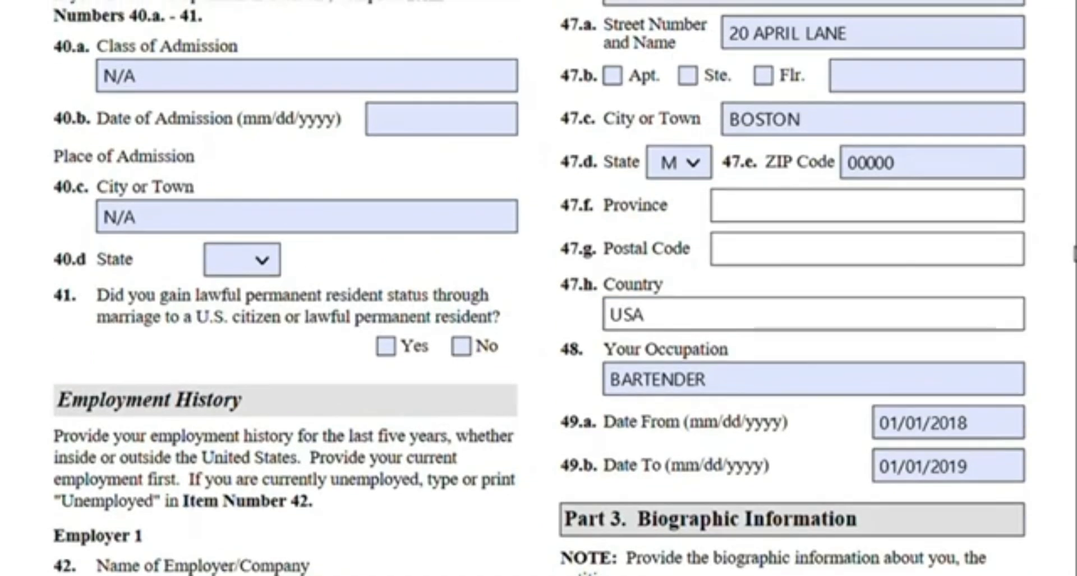
Scroll back through the Employer 1 and Employer 2 entries and the Part 3 biographic information
{"action": "scroll", "coordinate": [1058, 253], "scroll_direction": "up", "scroll_amount": 8}
{"action": "scroll", "coordinate": [1057, 253], "scroll_direction": "down", "scroll_amount": 5}
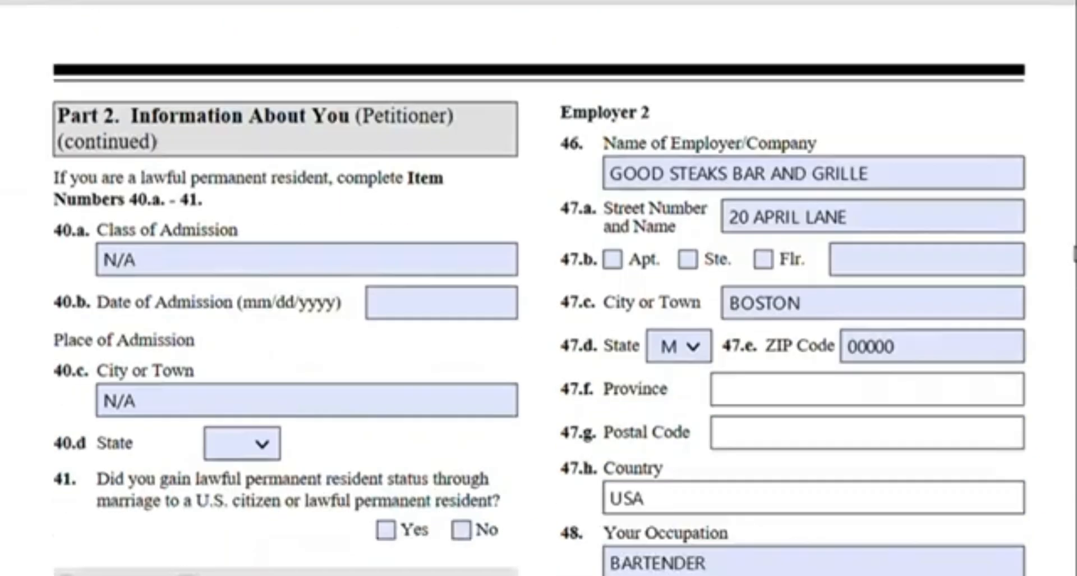
{"action": "scroll", "coordinate": [1058, 254], "scroll_direction": "down", "scroll_amount": 3}
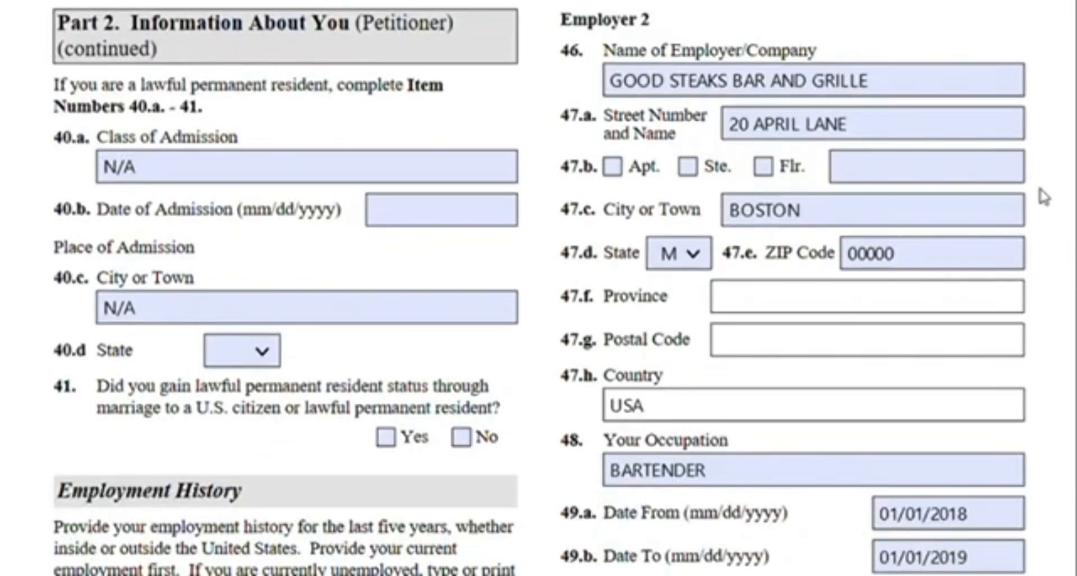
{"action": "scroll", "coordinate": [1044, 196], "scroll_direction": "down", "scroll_amount": 15}
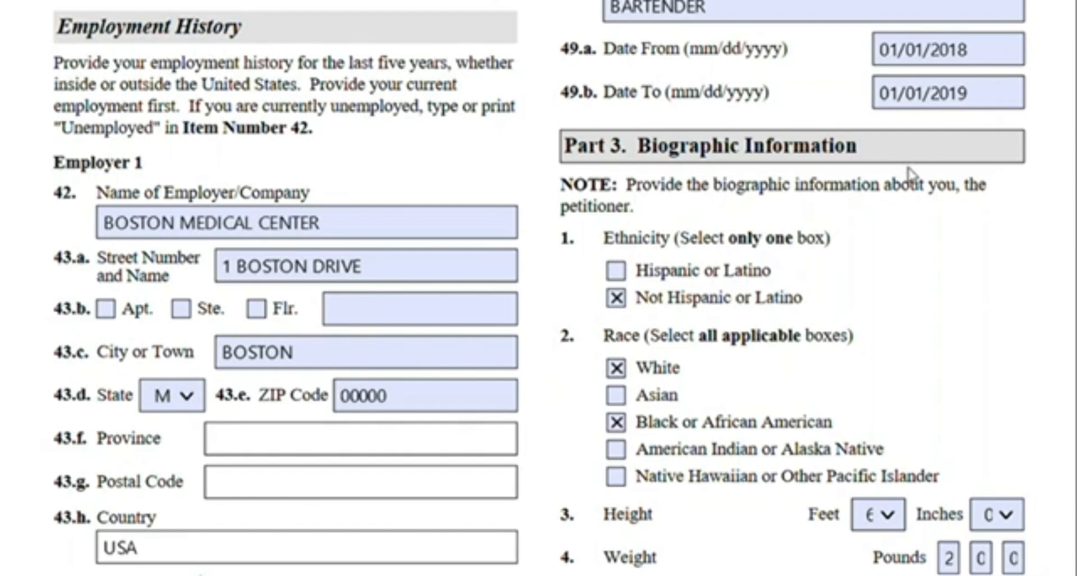
{"action": "scroll", "coordinate": [910, 173], "scroll_direction": "down", "scroll_amount": 3}
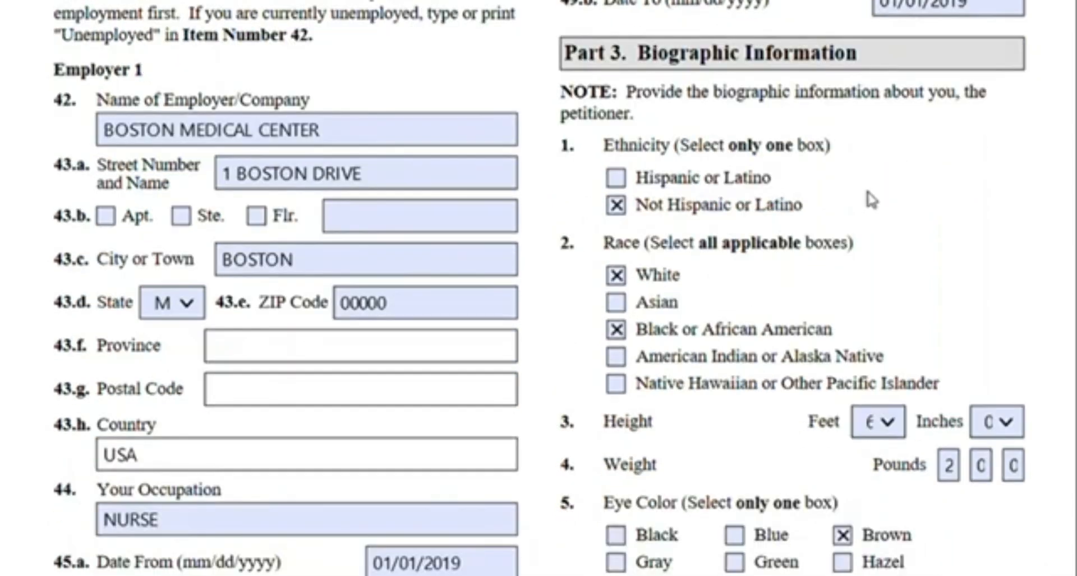
{"action": "scroll", "coordinate": [841, 244], "scroll_direction": "down", "scroll_amount": 3}
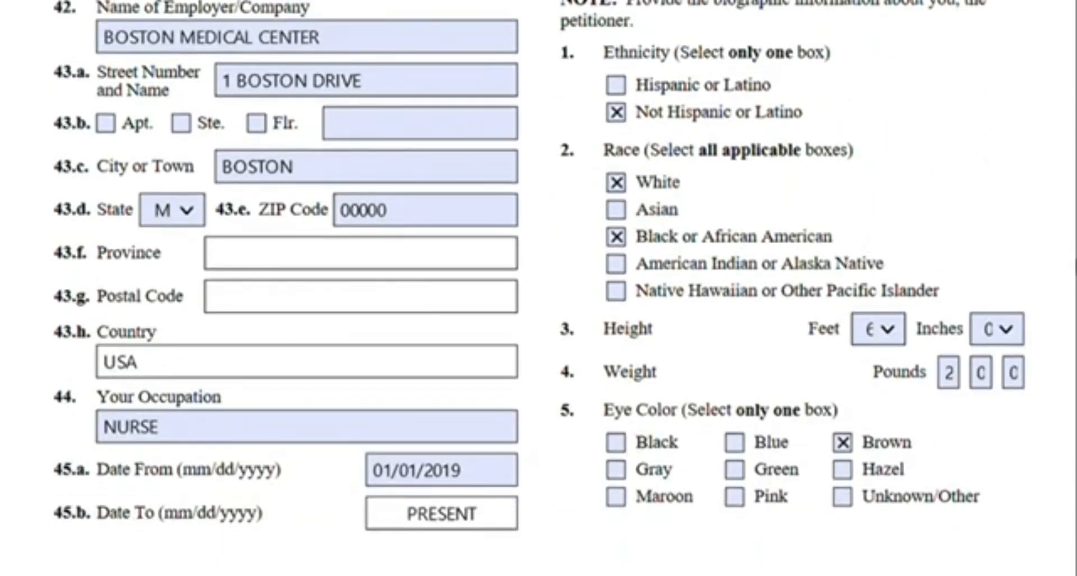
{"action": "scroll", "coordinate": [1016, 389], "scroll_direction": "down", "scroll_amount": 6}
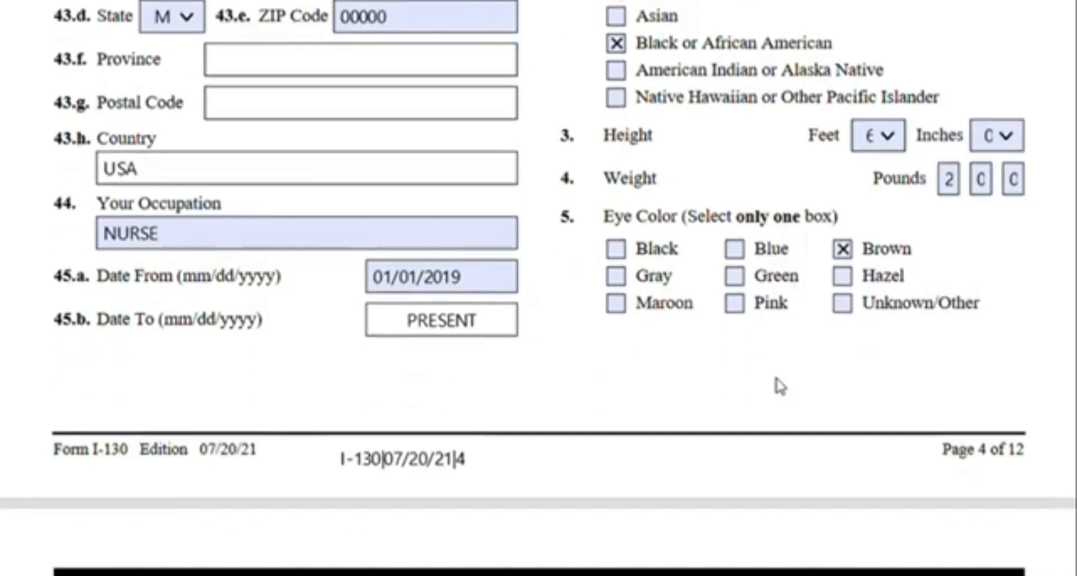
{"action": "scroll", "coordinate": [779, 385], "scroll_direction": "down", "scroll_amount": 12}
{"action": "scroll", "coordinate": [398, 268], "scroll_direction": "down", "scroll_amount": 9}
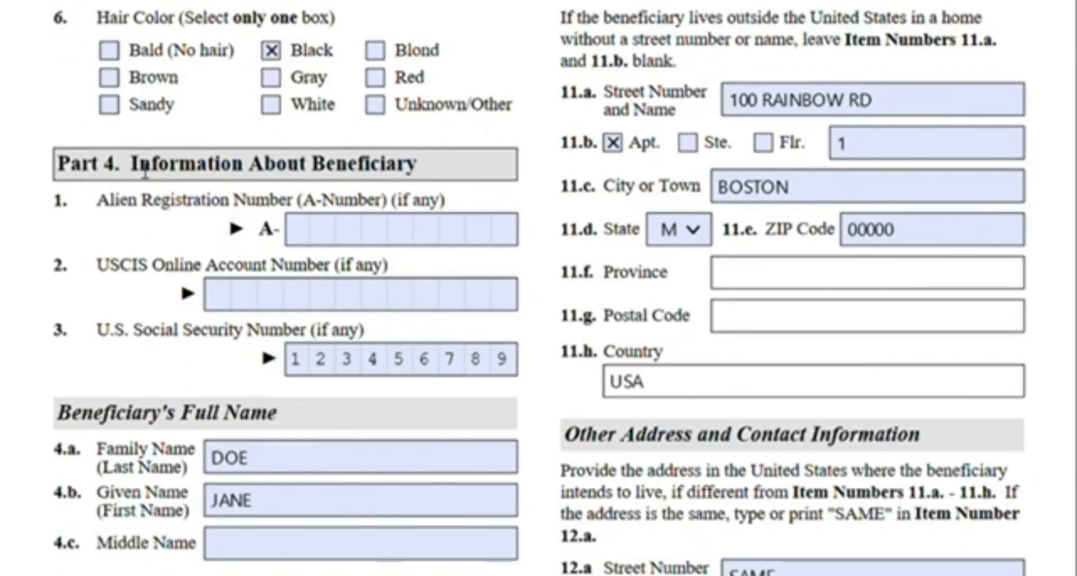
Highlight the Part 4 Information About Beneficiary heading and select the A-Number and USCIS Online Account Number fields
{"action": "left_click_drag", "start_coordinate": [138, 171], "coordinate": [426, 167]}
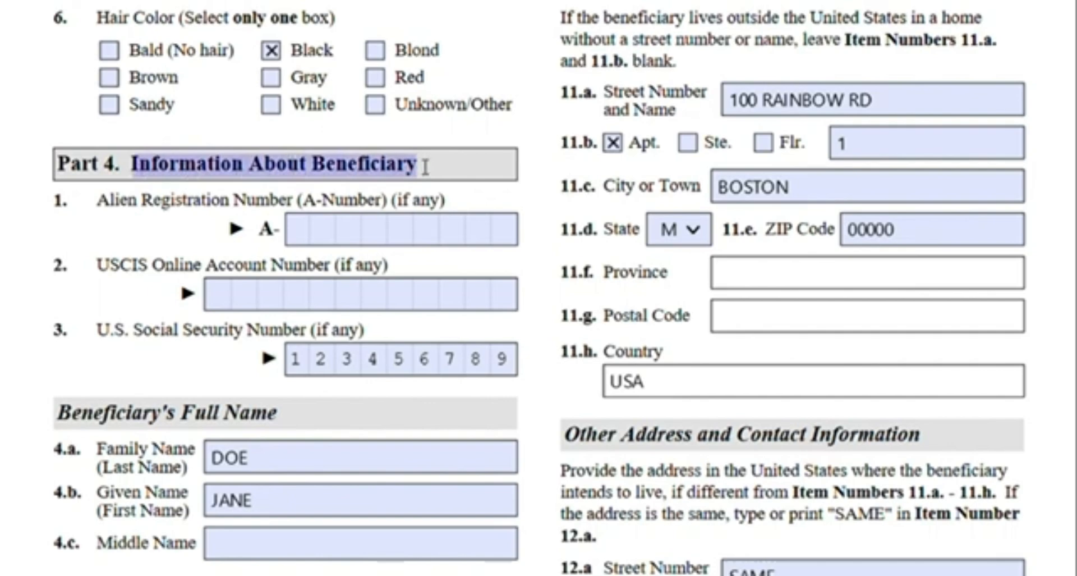
{"action": "left_click", "coordinate": [450, 178]}
{"action": "scroll", "coordinate": [452, 179], "scroll_direction": "down", "scroll_amount": 3}
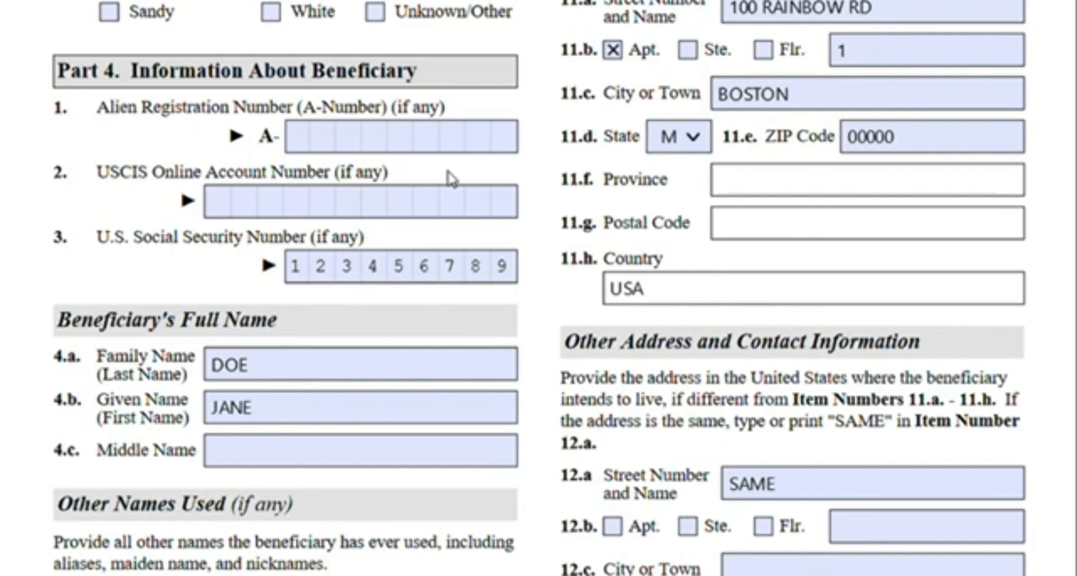
{"action": "left_click", "coordinate": [449, 160]}
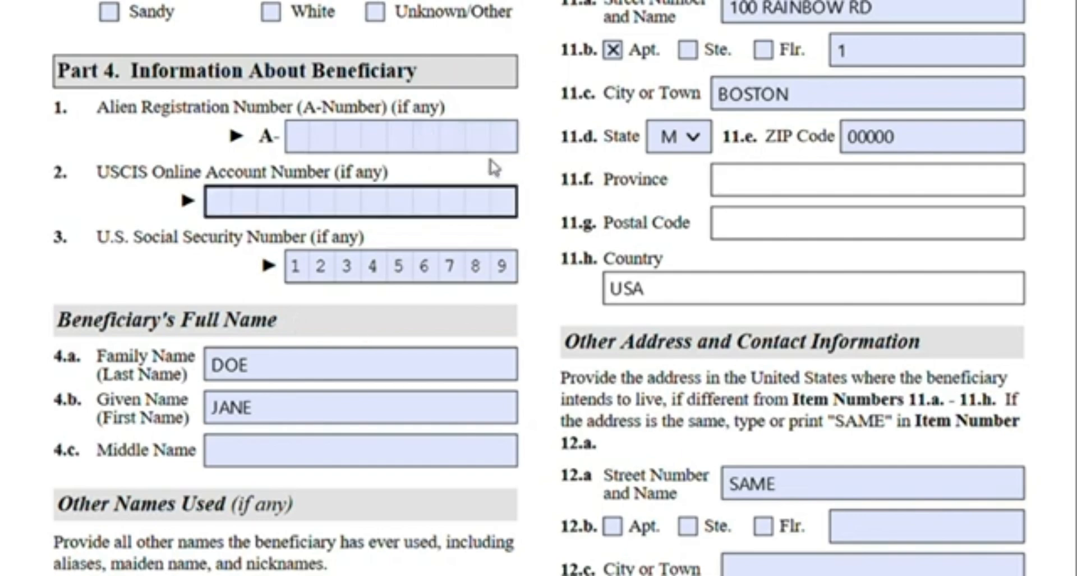
{"action": "scroll", "coordinate": [75, 262], "scroll_direction": "up", "scroll_amount": 1}
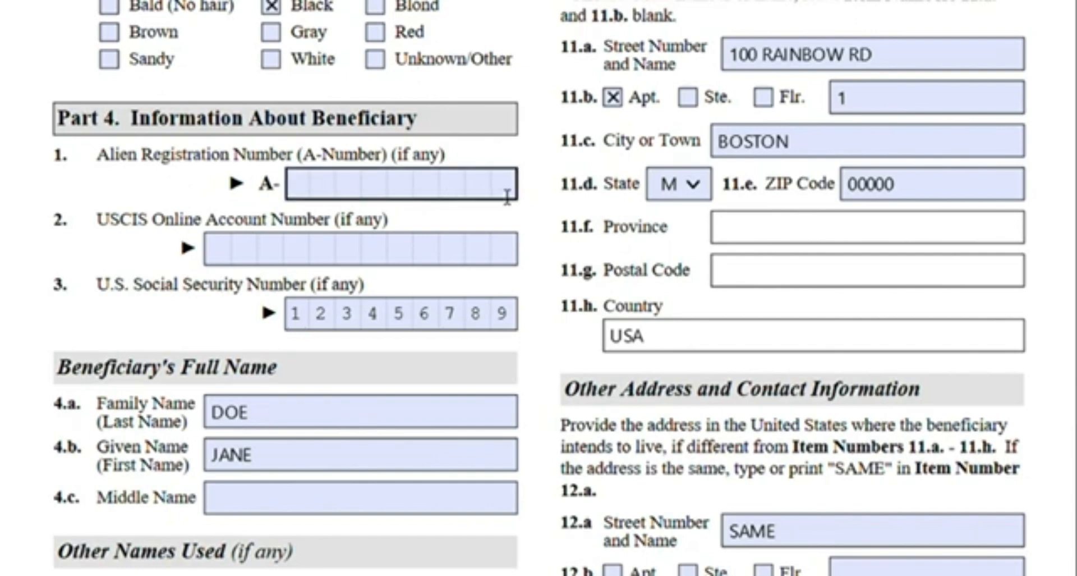
Review the beneficiary's full name, other names used and birth information in Part 4
{"action": "scroll", "coordinate": [507, 196], "scroll_direction": "down", "scroll_amount": 3}
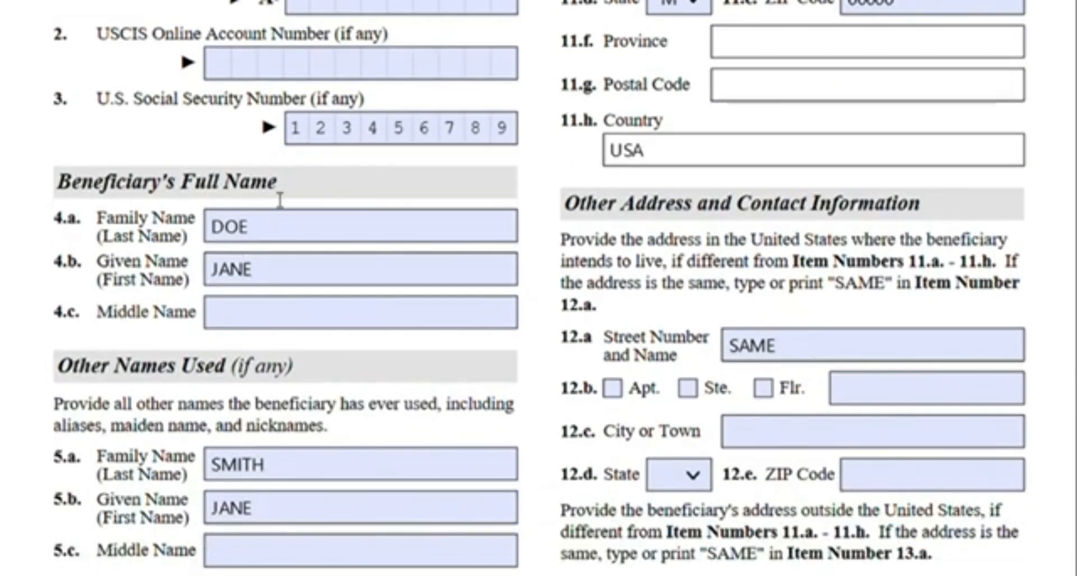
{"action": "scroll", "coordinate": [264, 185], "scroll_direction": "down", "scroll_amount": 5}
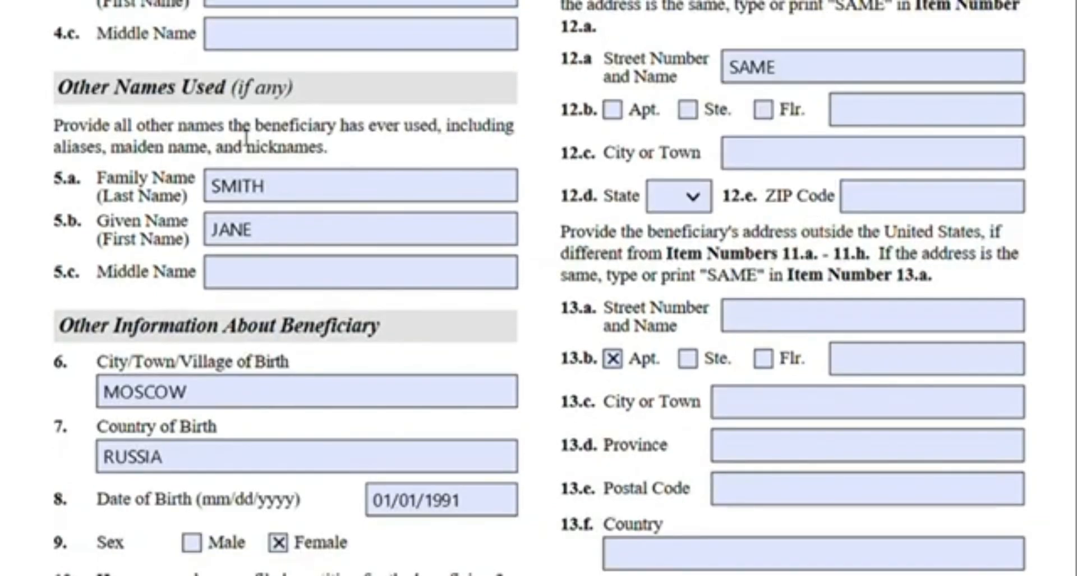
{"action": "scroll", "coordinate": [328, 202], "scroll_direction": "up", "scroll_amount": 2}
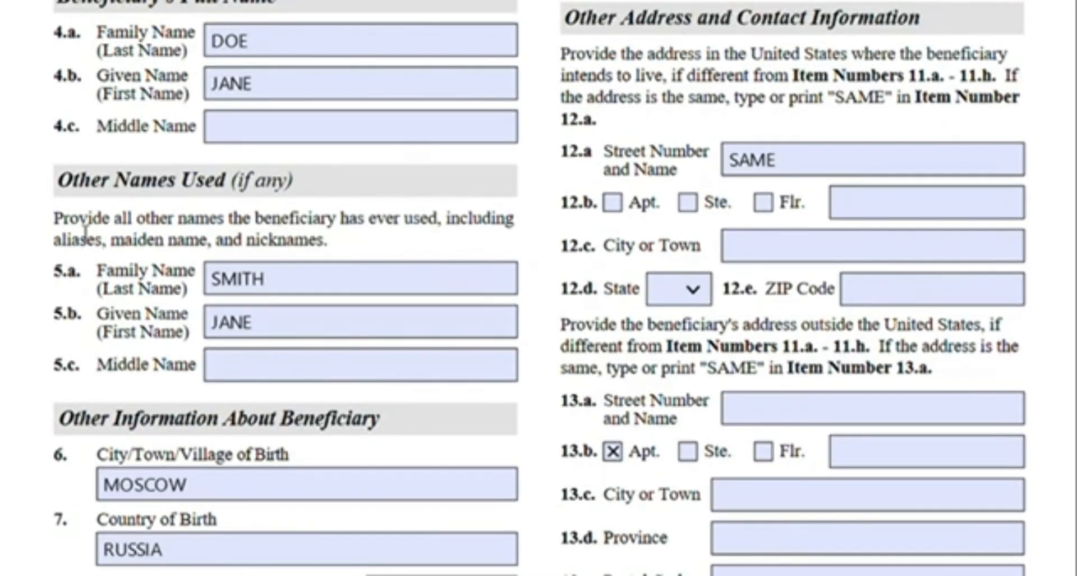
{"action": "scroll", "coordinate": [294, 260], "scroll_direction": "down", "scroll_amount": 2}
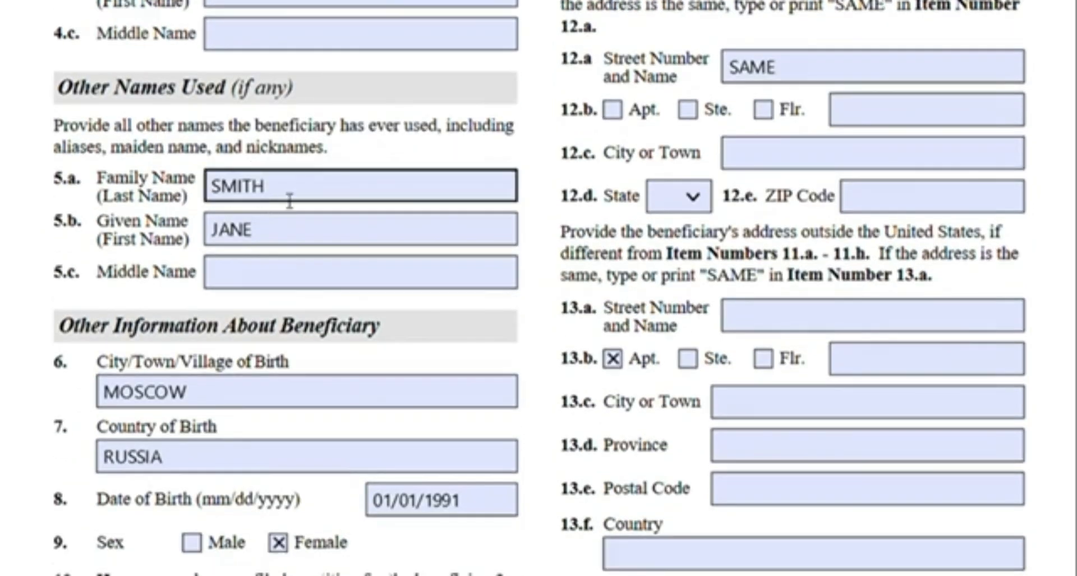
{"action": "scroll", "coordinate": [289, 200], "scroll_direction": "up", "scroll_amount": 2}
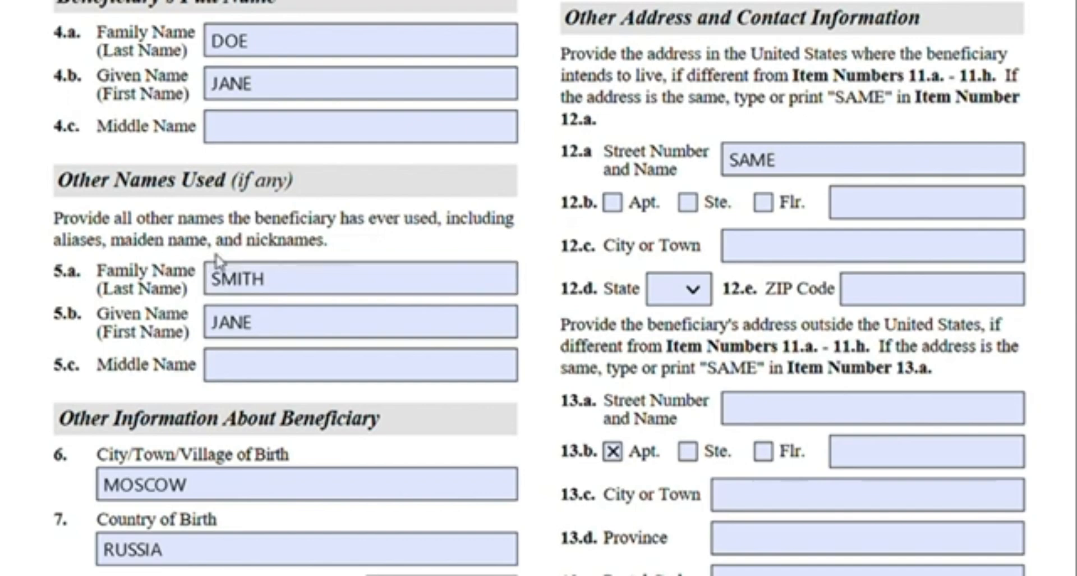
{"action": "scroll", "coordinate": [252, 236], "scroll_direction": "down", "scroll_amount": 4}
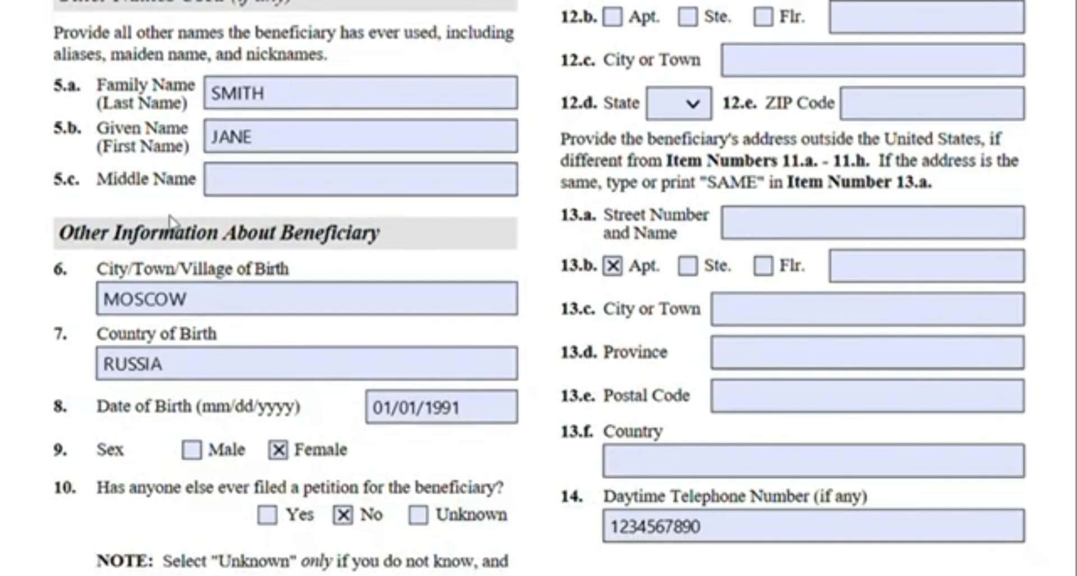
{"action": "scroll", "coordinate": [228, 262], "scroll_direction": "down", "scroll_amount": 2}
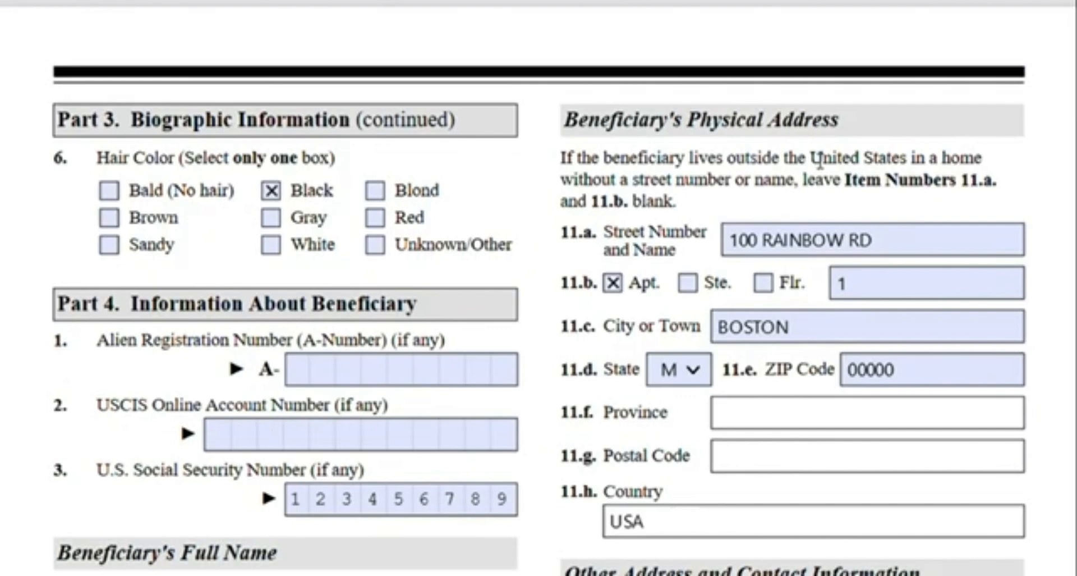
{"action": "scroll", "coordinate": [819, 160], "scroll_direction": "down", "scroll_amount": 2}
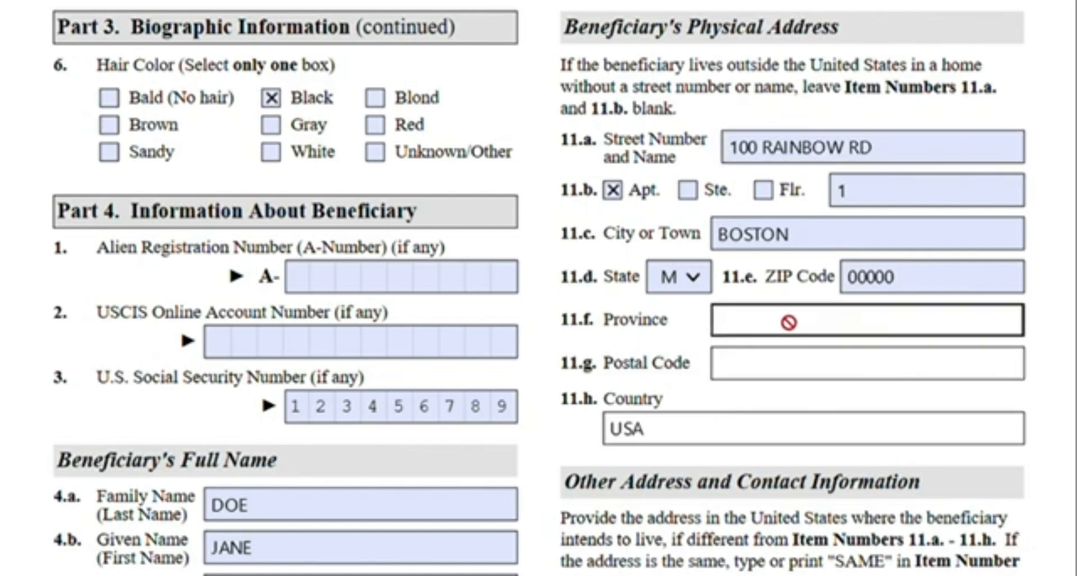
{"action": "scroll", "coordinate": [789, 322], "scroll_direction": "down", "scroll_amount": 6}
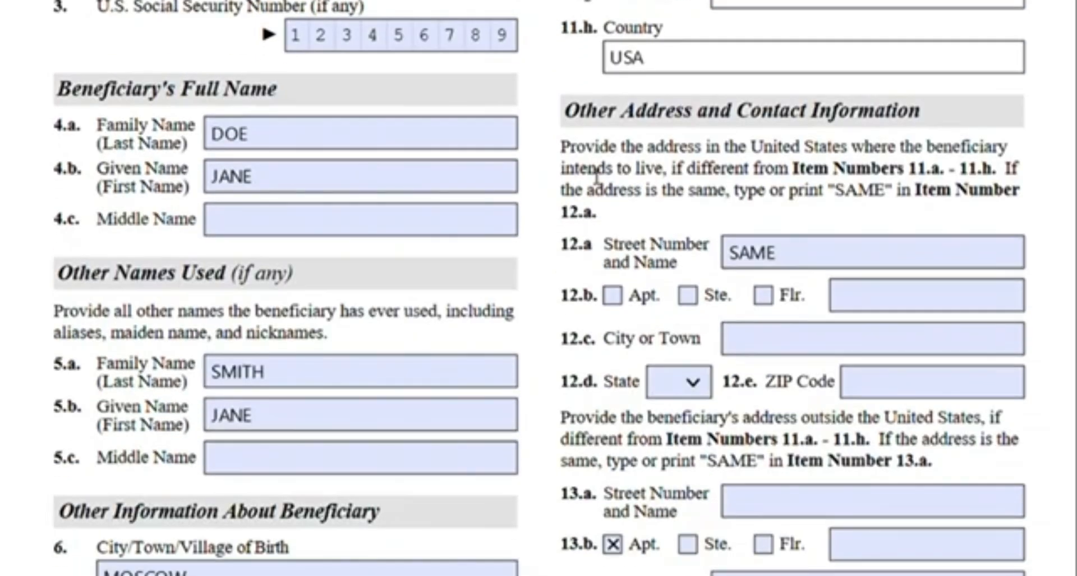
Highlight the instruction about the U.S. address where the beneficiary intends to live and the Item 12.a label
{"action": "left_click_drag", "start_coordinate": [572, 158], "coordinate": [709, 169]}
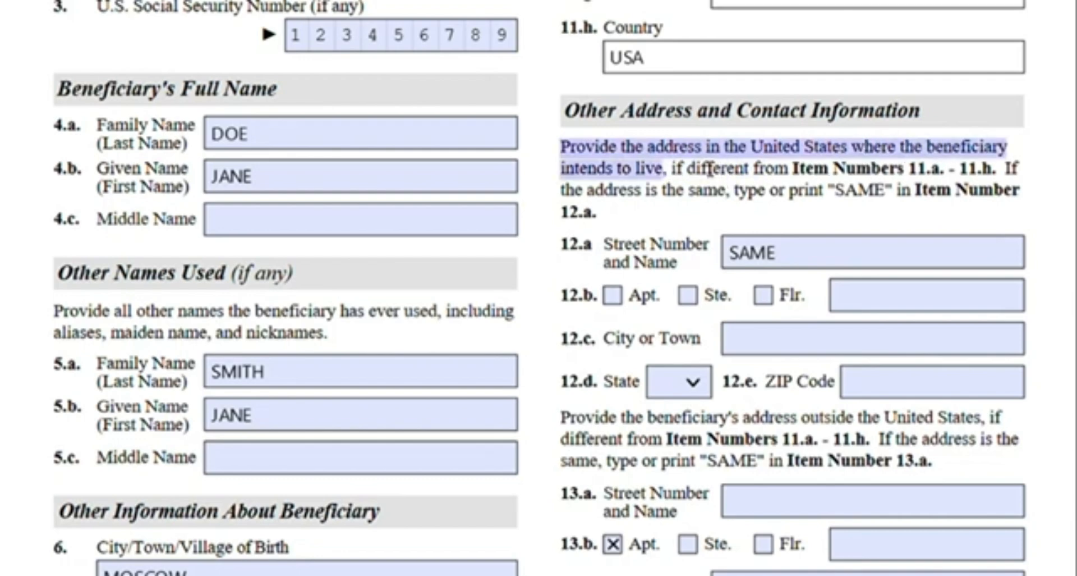
{"action": "left_click", "coordinate": [778, 156]}
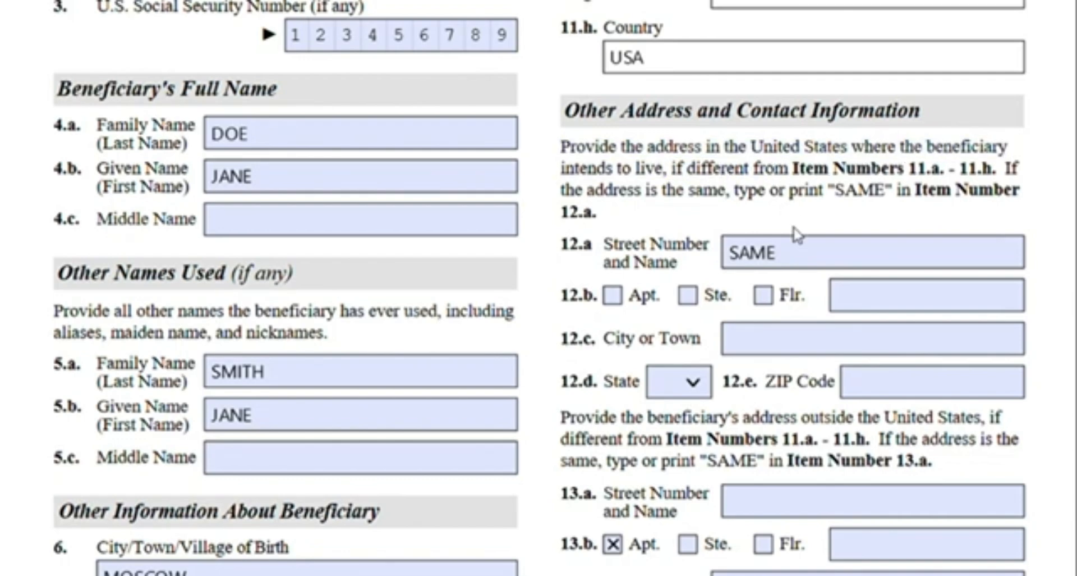
{"action": "scroll", "coordinate": [747, 283], "scroll_direction": "up", "scroll_amount": 5}
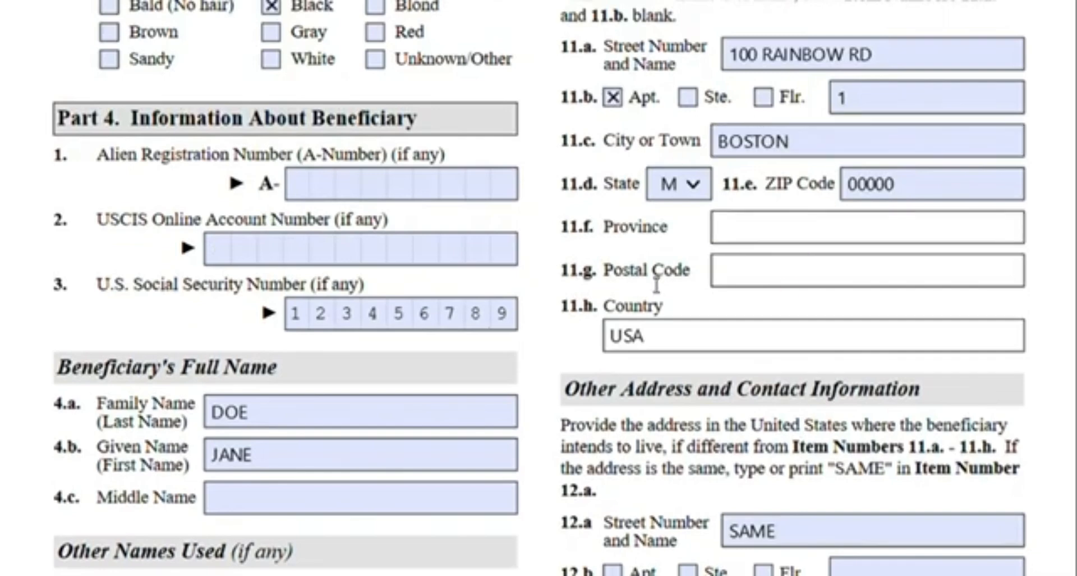
{"action": "scroll", "coordinate": [780, 266], "scroll_direction": "down", "scroll_amount": 3}
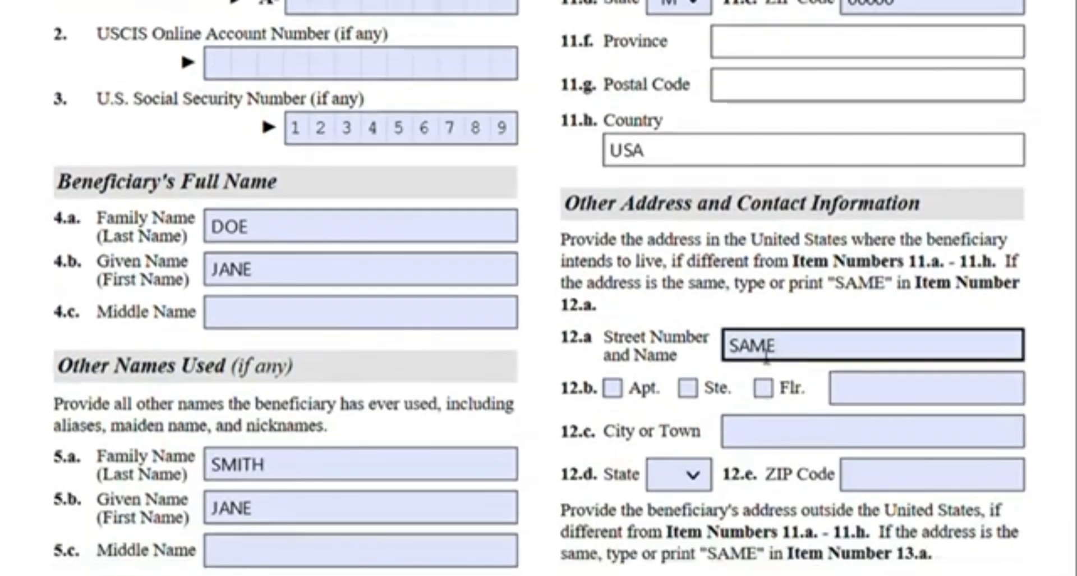
{"action": "left_click_drag", "start_coordinate": [563, 345], "coordinate": [601, 345]}
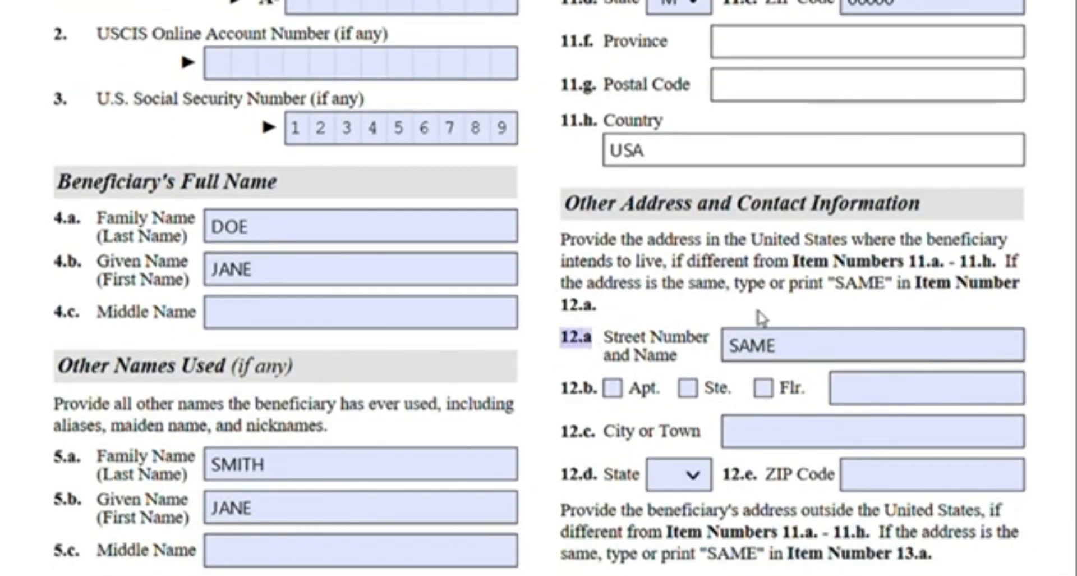
{"action": "left_click", "coordinate": [651, 327]}
Review the beneficiary's address outside the United States and daytime telephone number fields
{"action": "scroll", "coordinate": [797, 337], "scroll_direction": "down", "scroll_amount": 5}
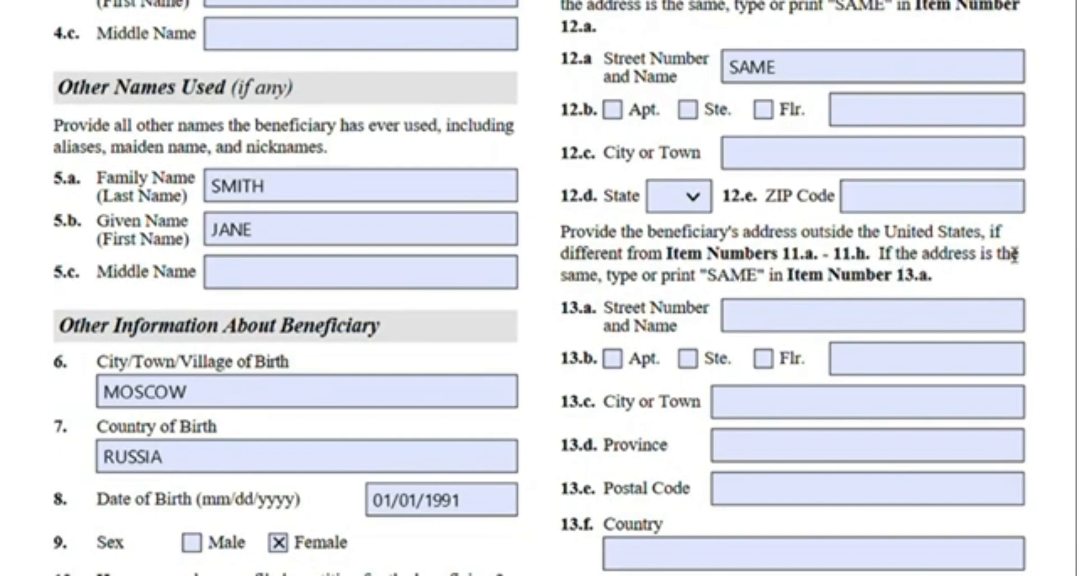
{"action": "scroll", "coordinate": [1015, 254], "scroll_direction": "down", "scroll_amount": 2}
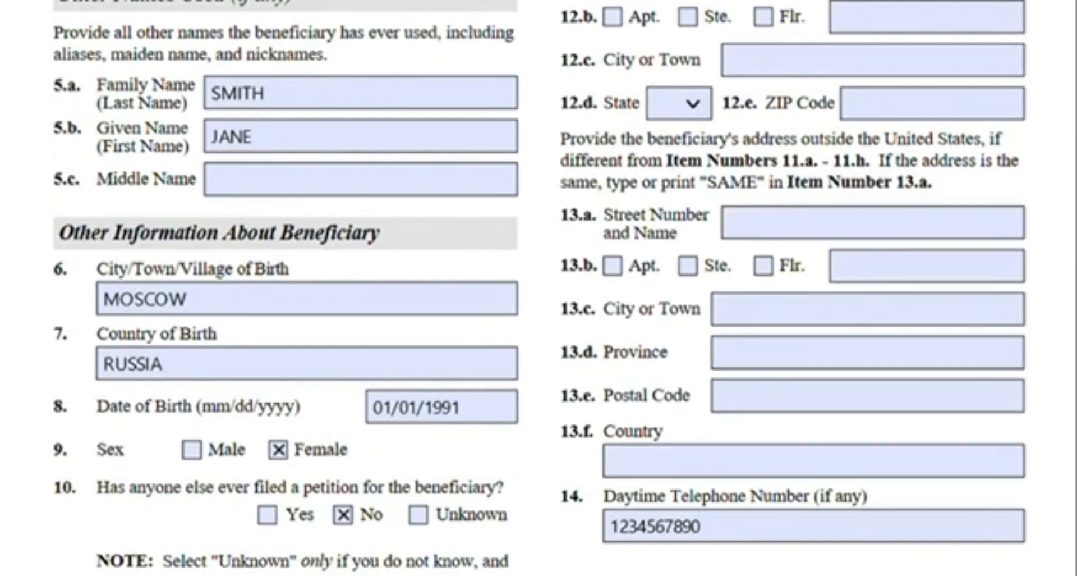
{"action": "scroll", "coordinate": [538, 288], "scroll_direction": "up", "scroll_amount": 3}
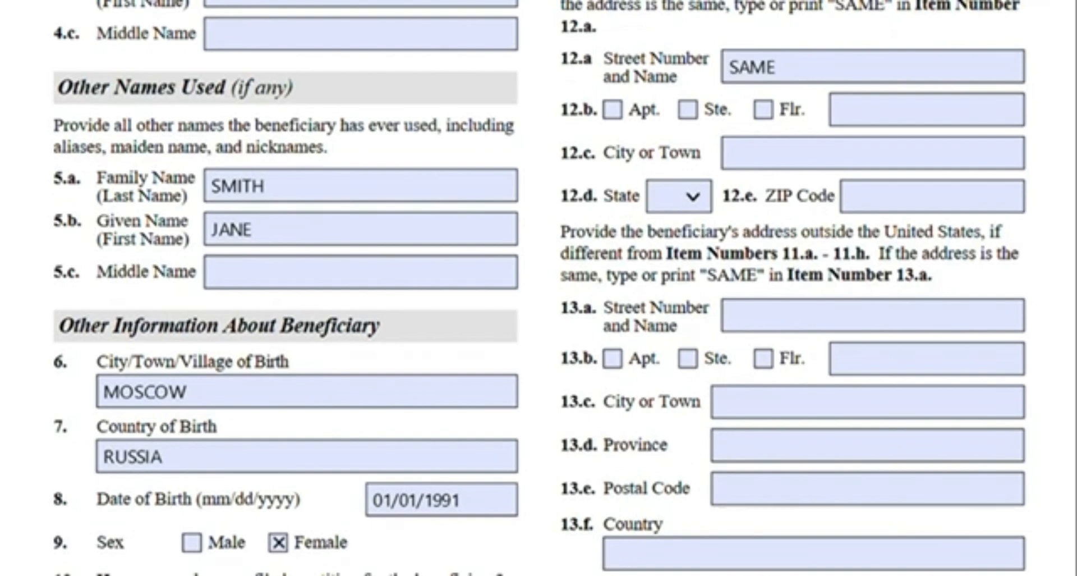
{"action": "scroll", "coordinate": [539, 288], "scroll_direction": "down", "scroll_amount": 3}
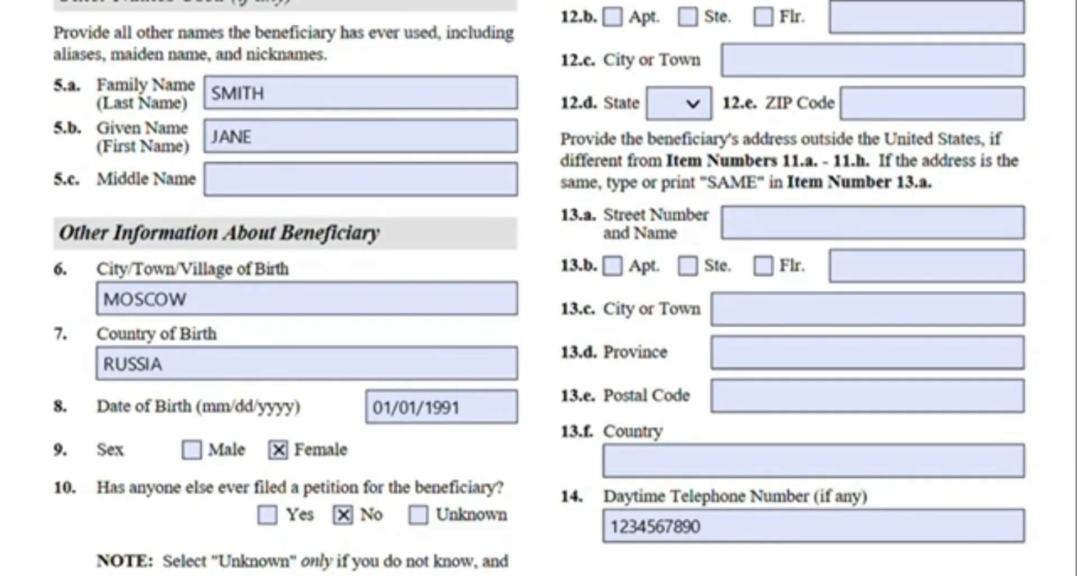
{"action": "scroll", "coordinate": [539, 288], "scroll_direction": "up", "scroll_amount": 12}
{"action": "scroll", "coordinate": [539, 288], "scroll_direction": "up", "scroll_amount": 4}
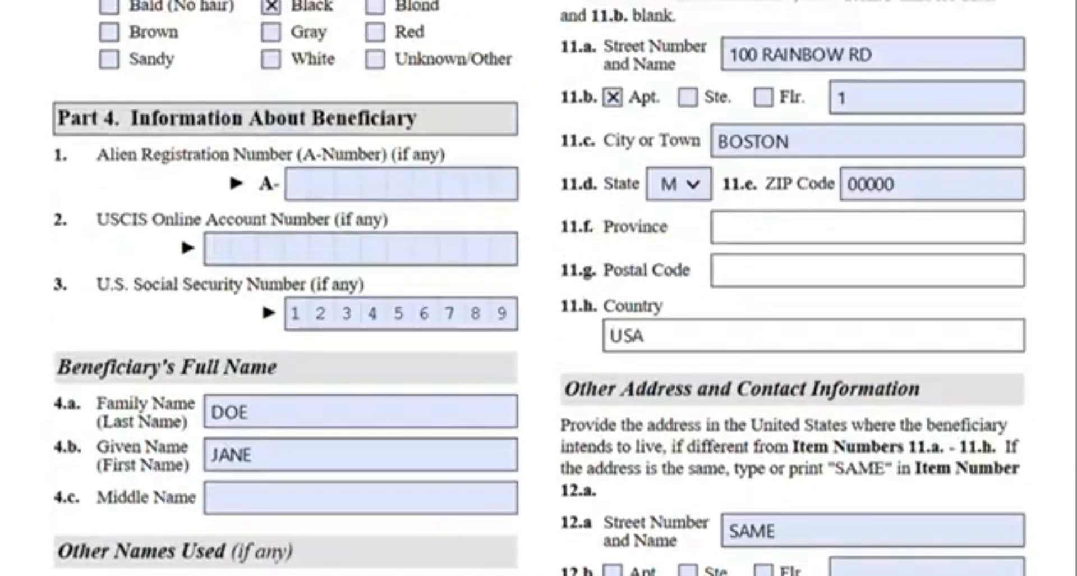
{"action": "scroll", "coordinate": [538, 287], "scroll_direction": "down", "scroll_amount": 3}
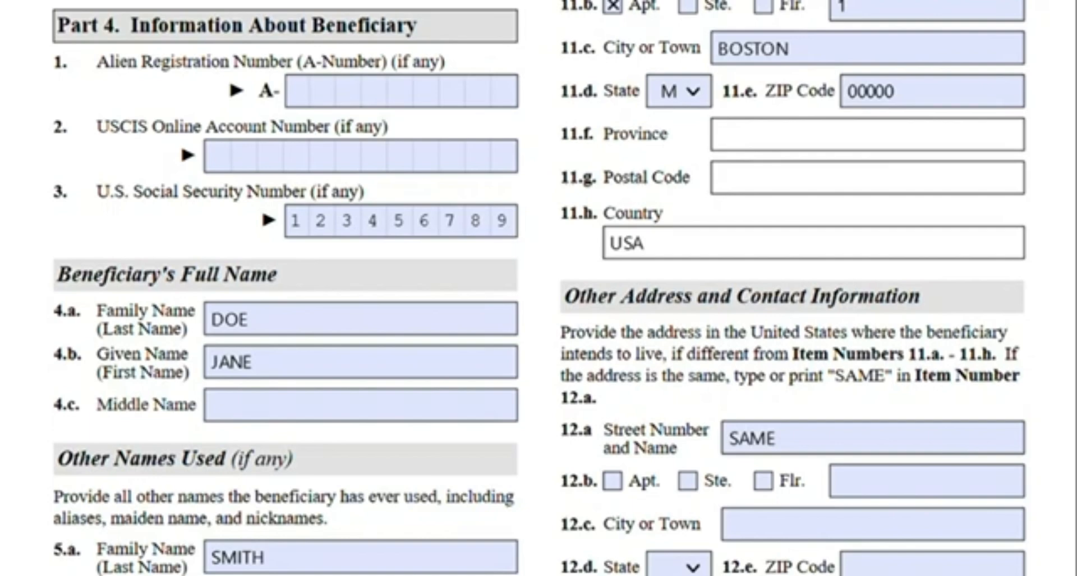
Review the beneficiary's intended U.S. address and outside-U.S. address items against the physical address in Items 11.a–11.h
{"action": "scroll", "coordinate": [539, 288], "scroll_direction": "down", "scroll_amount": 6}
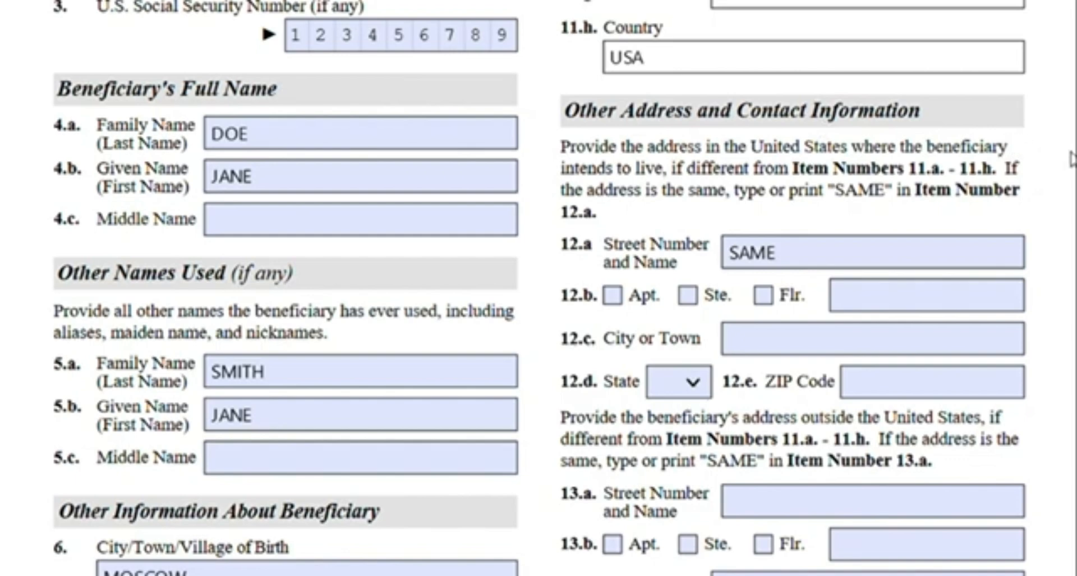
{"action": "scroll", "coordinate": [1071, 160], "scroll_direction": "down", "scroll_amount": 3}
{"action": "scroll", "coordinate": [1070, 160], "scroll_direction": "down", "scroll_amount": 3}
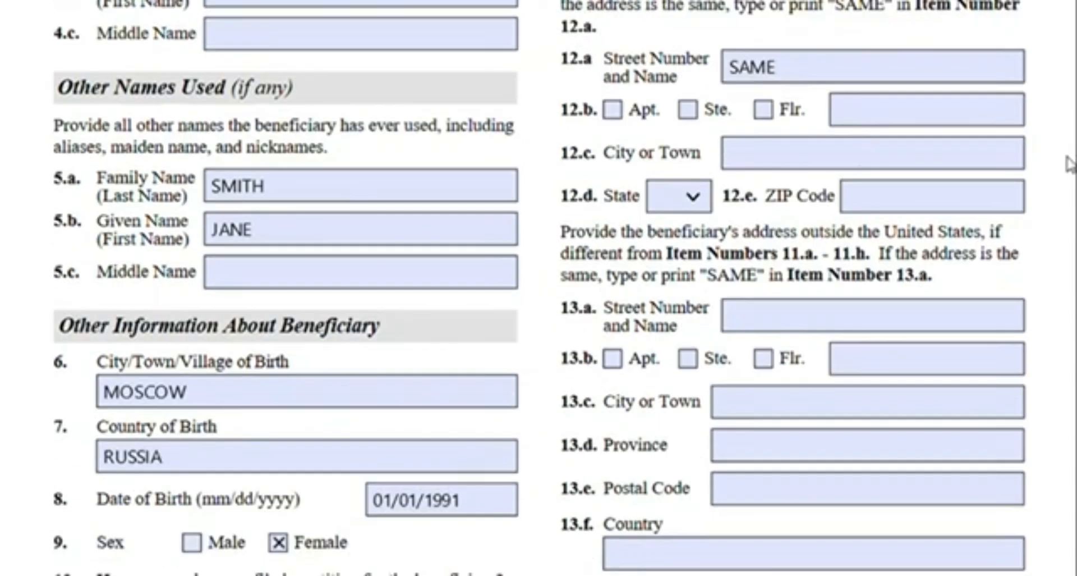
{"action": "left_click", "coordinate": [739, 328]}
{"action": "scroll", "coordinate": [743, 351], "scroll_direction": "down", "scroll_amount": 3}
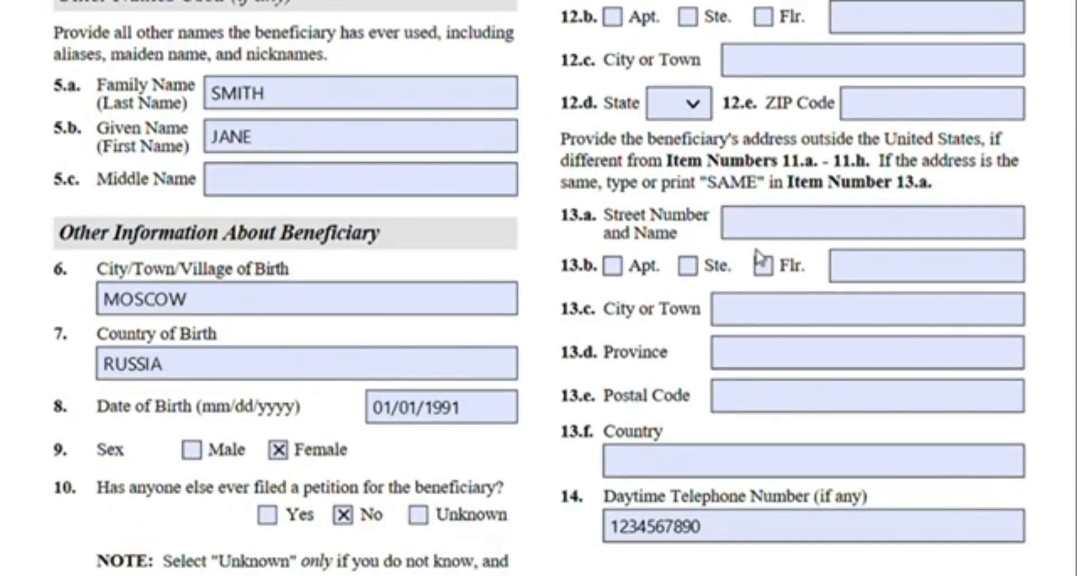
{"action": "left_click", "coordinate": [803, 477]}
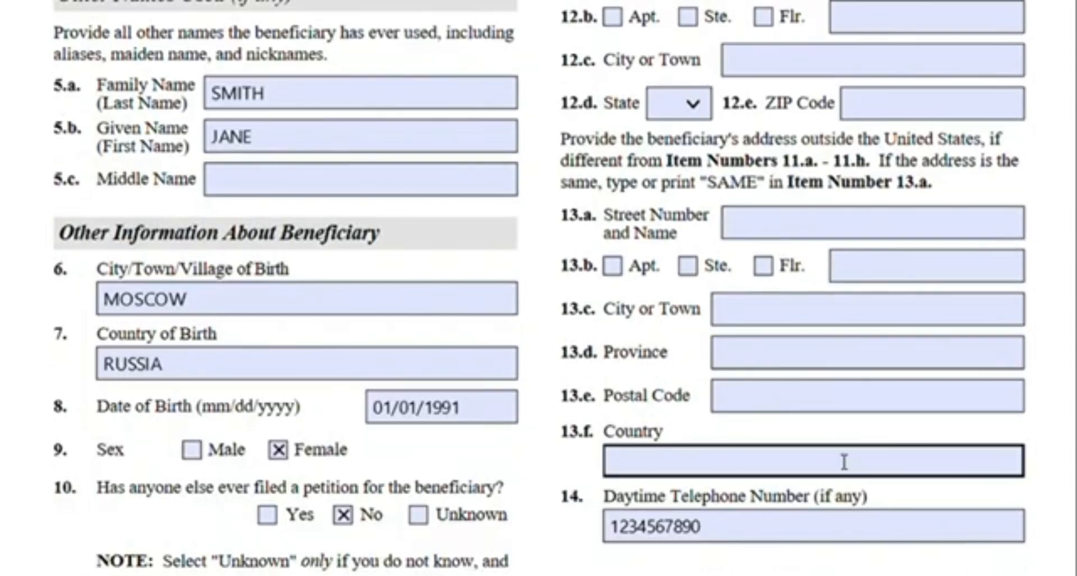
{"action": "scroll", "coordinate": [1026, 398], "scroll_direction": "up", "scroll_amount": 3}
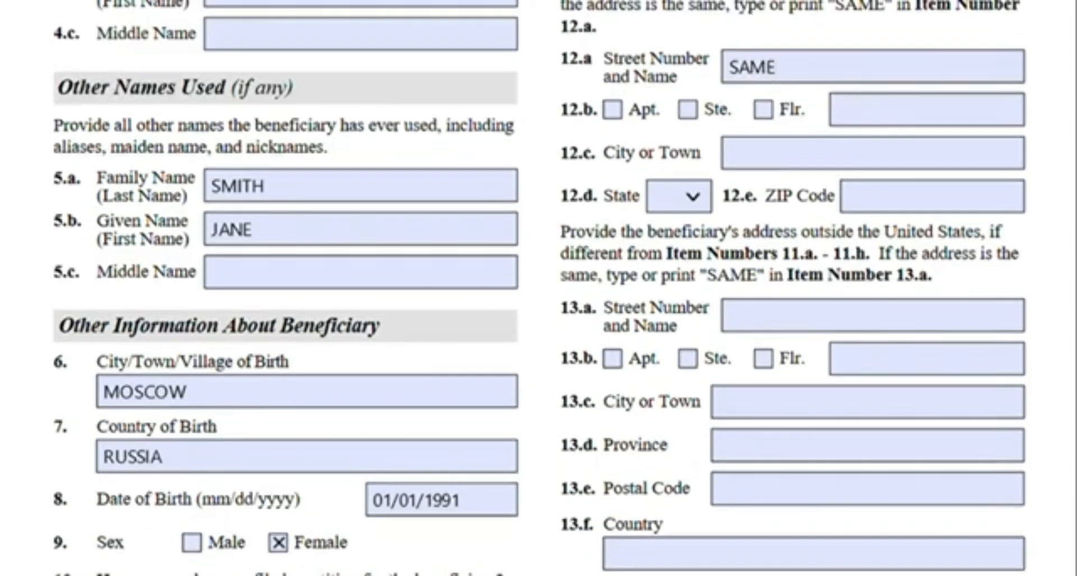
{"action": "scroll", "coordinate": [539, 288], "scroll_direction": "up", "scroll_amount": 5}
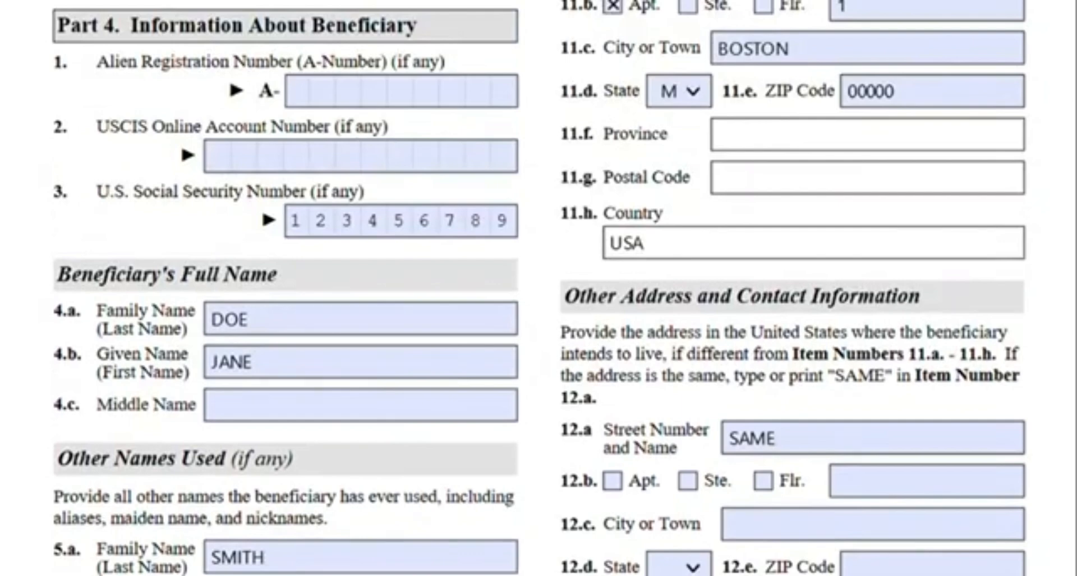
{"action": "scroll", "coordinate": [539, 288], "scroll_direction": "up", "scroll_amount": 3}
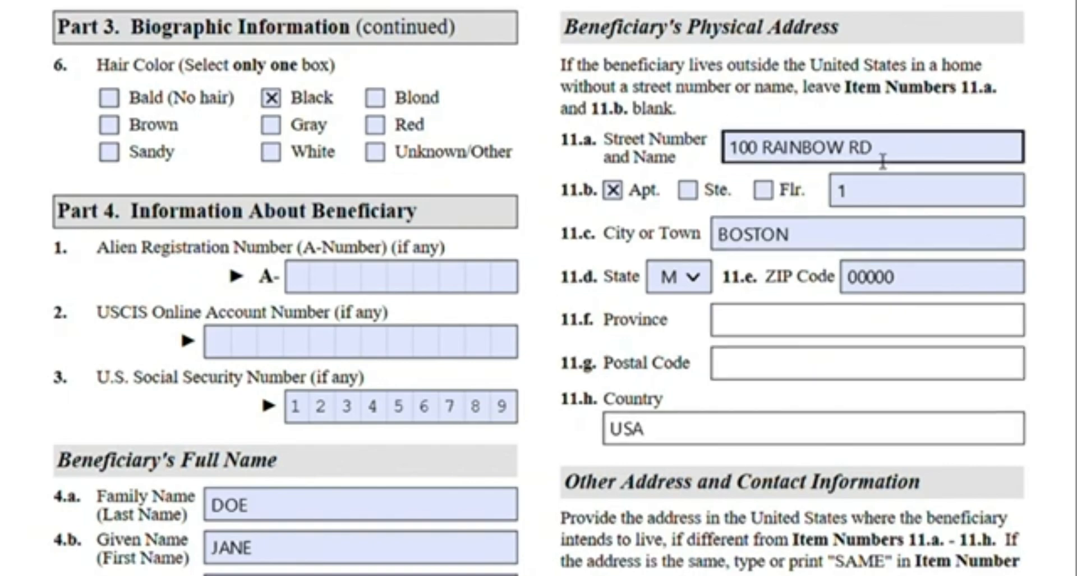
Check the empty Item 13 address fields and the beneficiary's physical address fields again
{"action": "scroll", "coordinate": [883, 161], "scroll_direction": "down", "scroll_amount": 5}
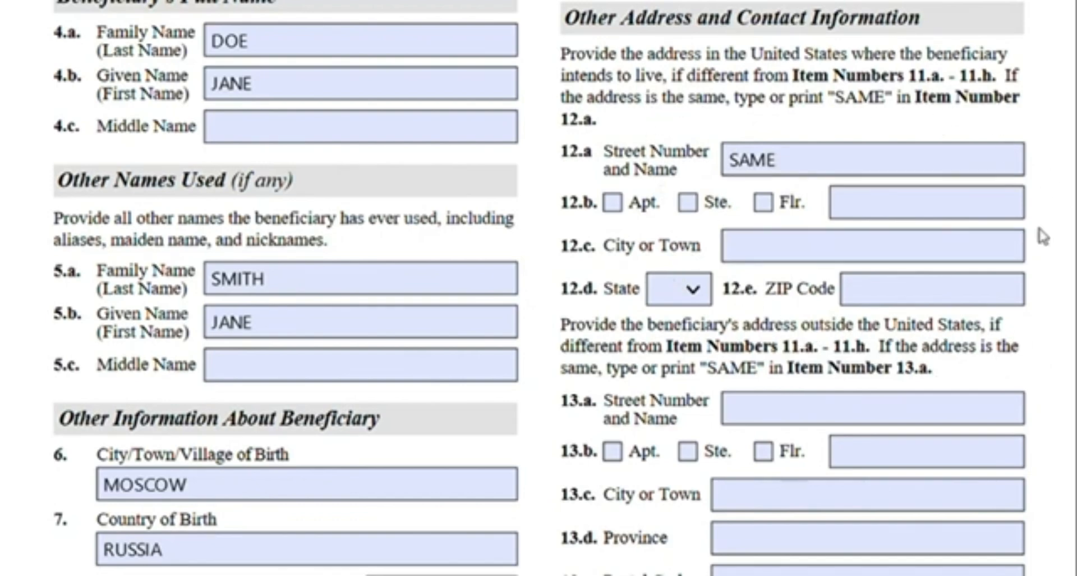
{"action": "scroll", "coordinate": [1011, 194], "scroll_direction": "down", "scroll_amount": 3}
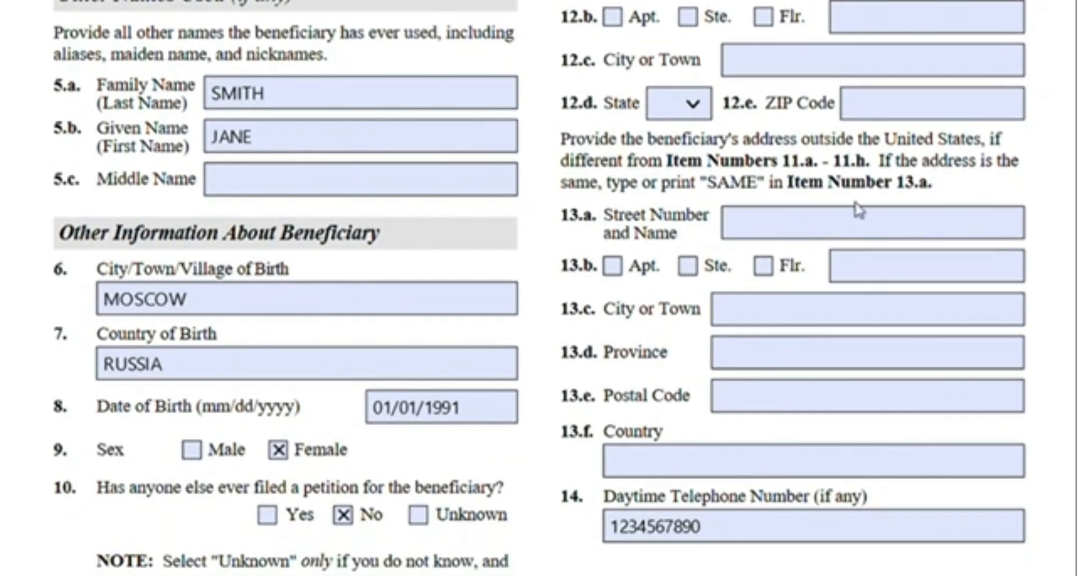
{"action": "left_click", "coordinate": [844, 237]}
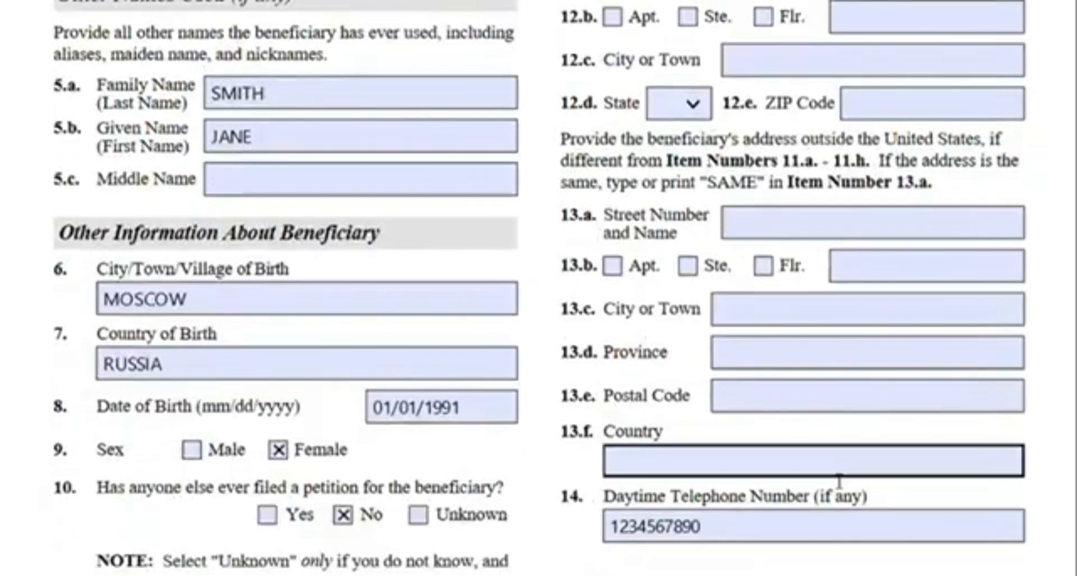
{"action": "left_click", "coordinate": [986, 327]}
{"action": "scroll", "coordinate": [986, 327], "scroll_direction": "up", "scroll_amount": 10}
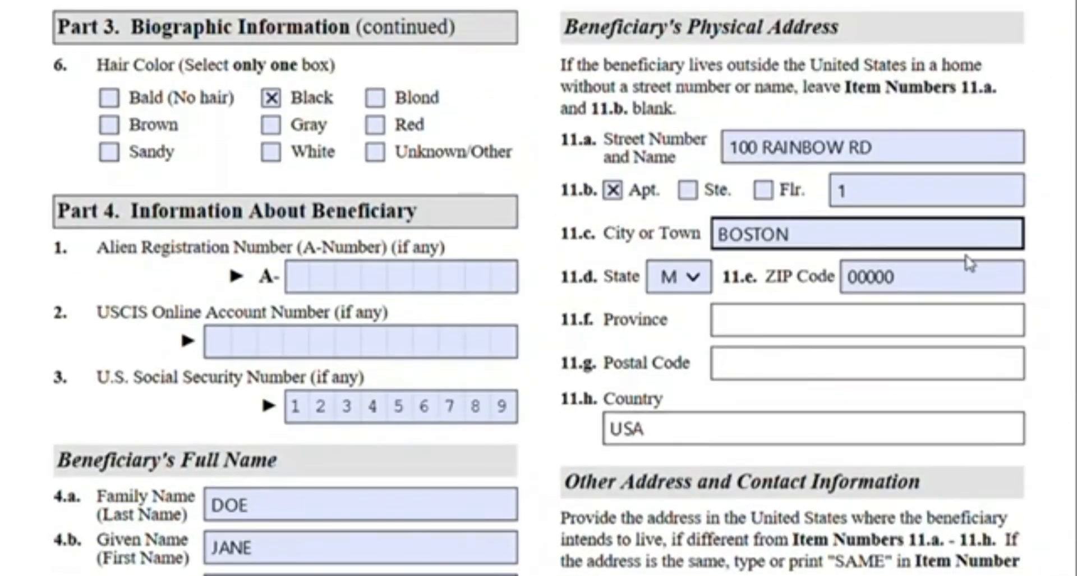
{"action": "scroll", "coordinate": [1037, 271], "scroll_direction": "down", "scroll_amount": 15}
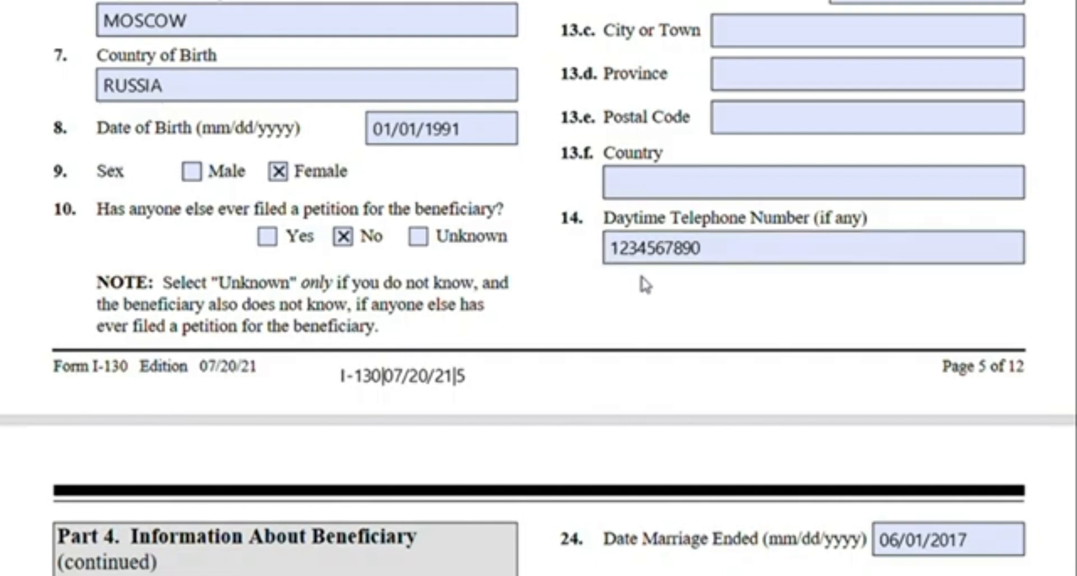
Review the beneficiary's mobile phone, email, marital status, marriage date and place of current marriage
{"action": "scroll", "coordinate": [767, 265], "scroll_direction": "down", "scroll_amount": 3}
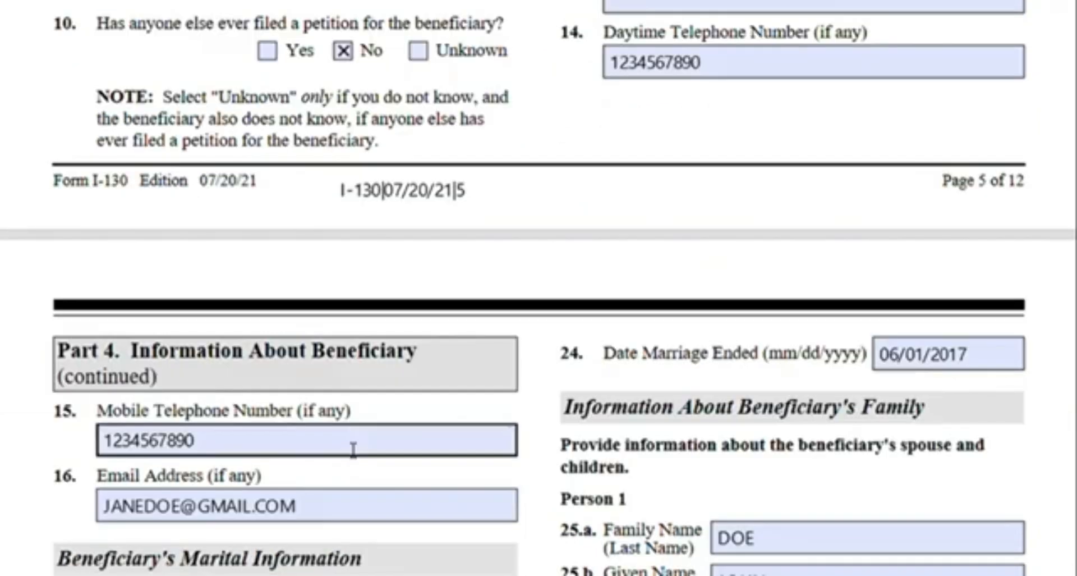
{"action": "scroll", "coordinate": [716, 108], "scroll_direction": "down", "scroll_amount": 3}
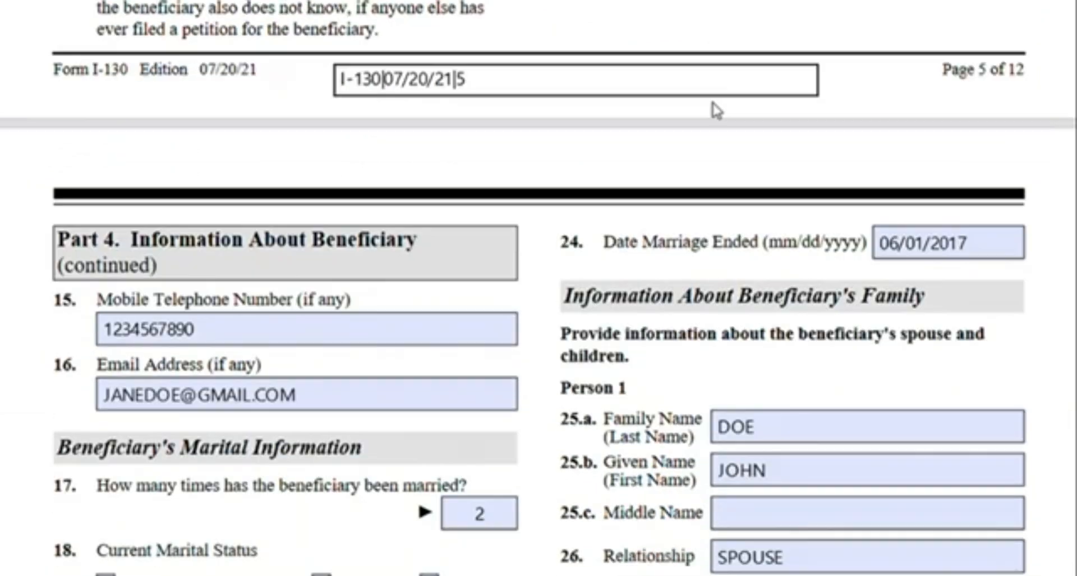
{"action": "scroll", "coordinate": [631, 255], "scroll_direction": "up", "scroll_amount": 3}
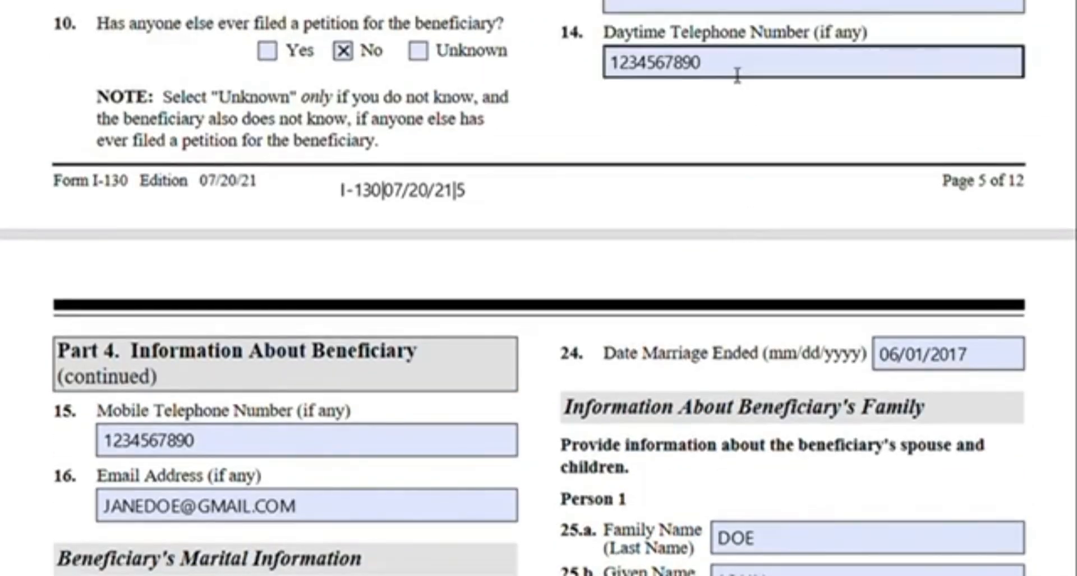
{"action": "scroll", "coordinate": [476, 298], "scroll_direction": "down", "scroll_amount": 3}
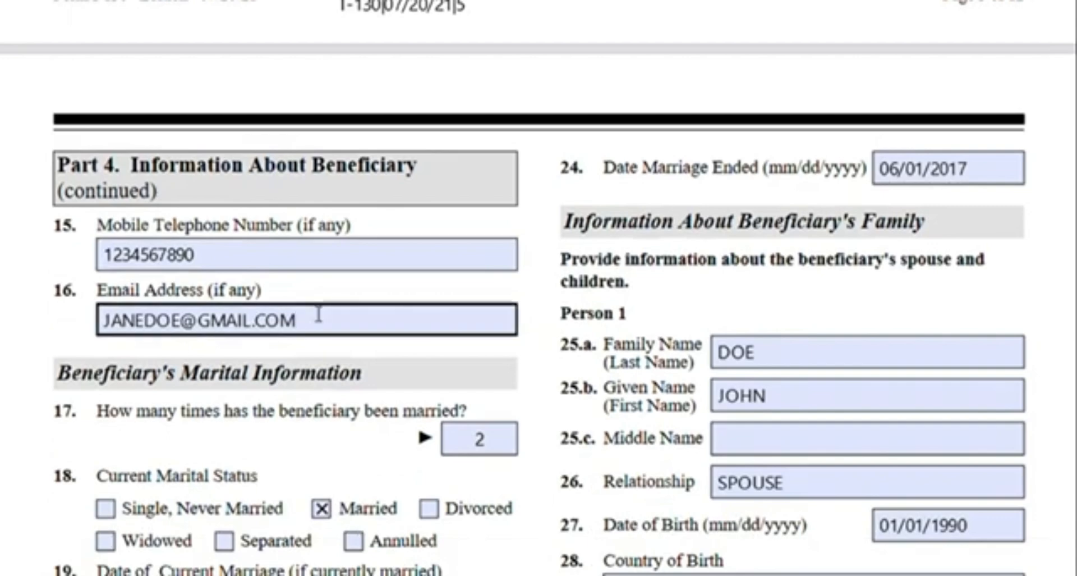
{"action": "scroll", "coordinate": [315, 313], "scroll_direction": "down", "scroll_amount": 2}
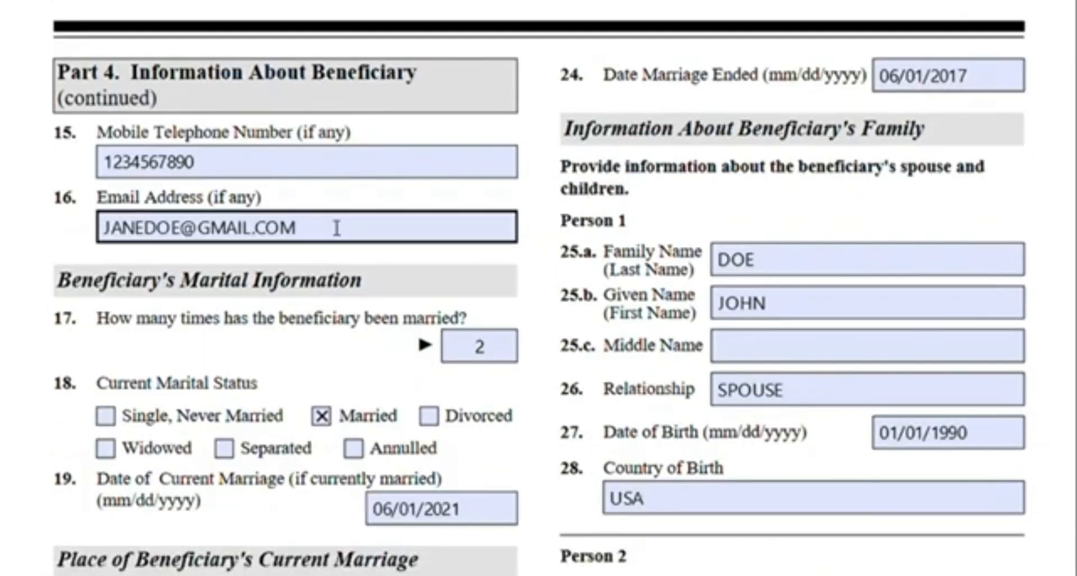
{"action": "scroll", "coordinate": [336, 228], "scroll_direction": "down", "scroll_amount": 2}
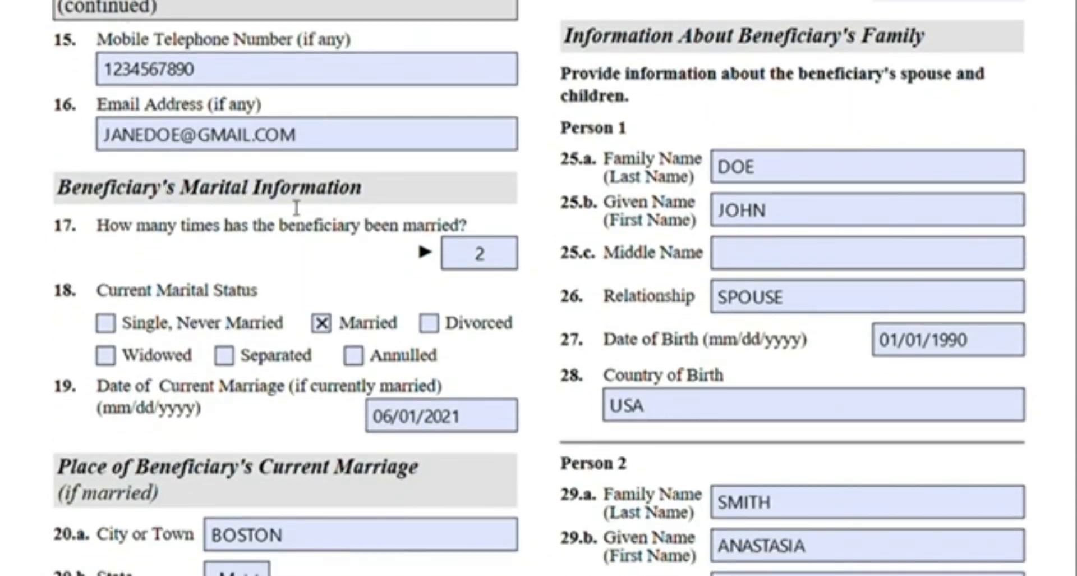
{"action": "scroll", "coordinate": [297, 207], "scroll_direction": "down", "scroll_amount": 2}
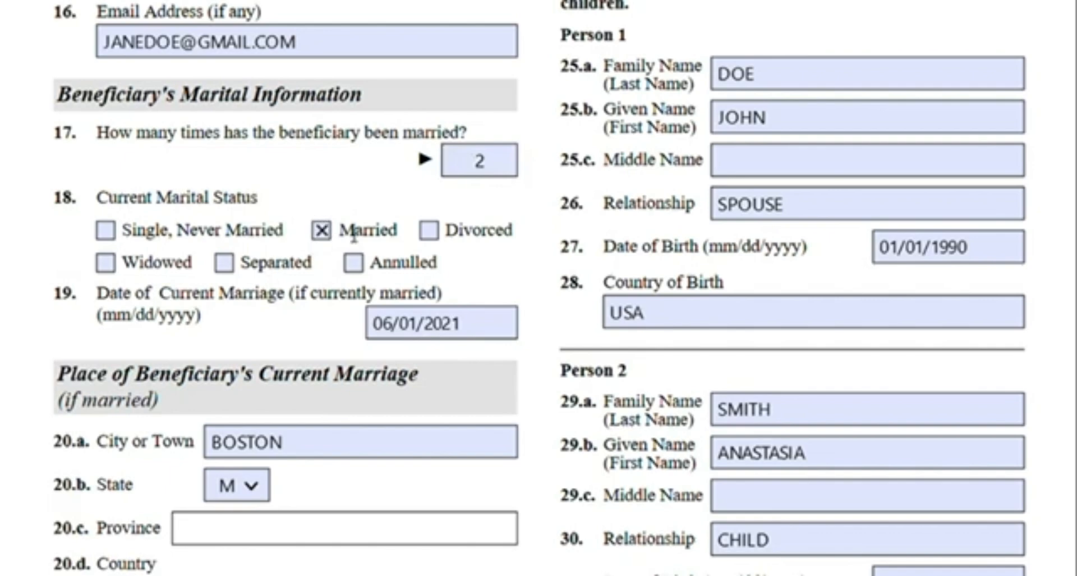
{"action": "scroll", "coordinate": [335, 216], "scroll_direction": "down", "scroll_amount": 2}
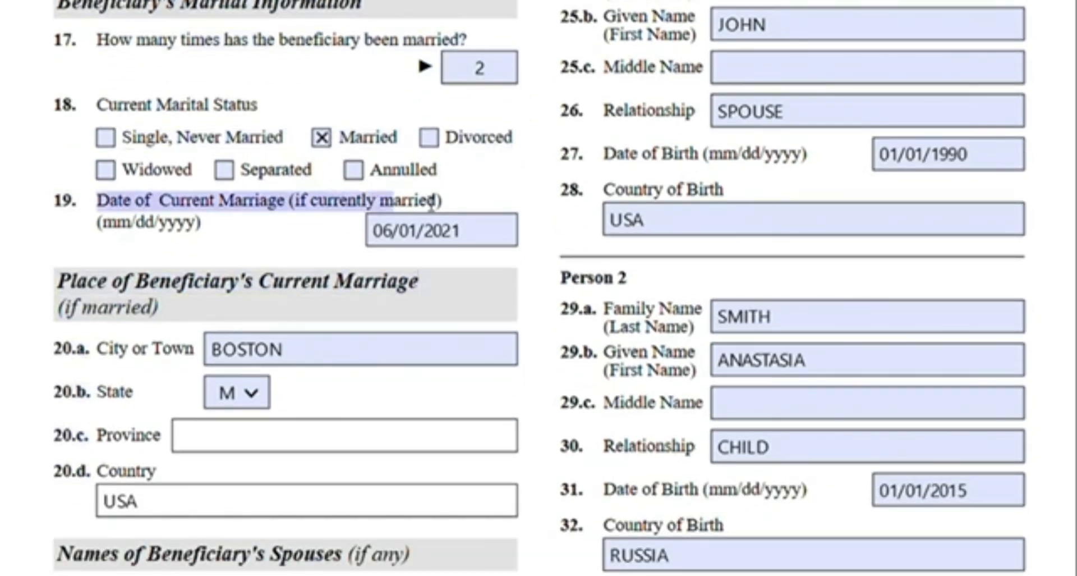
{"action": "scroll", "coordinate": [346, 251], "scroll_direction": "down", "scroll_amount": 2}
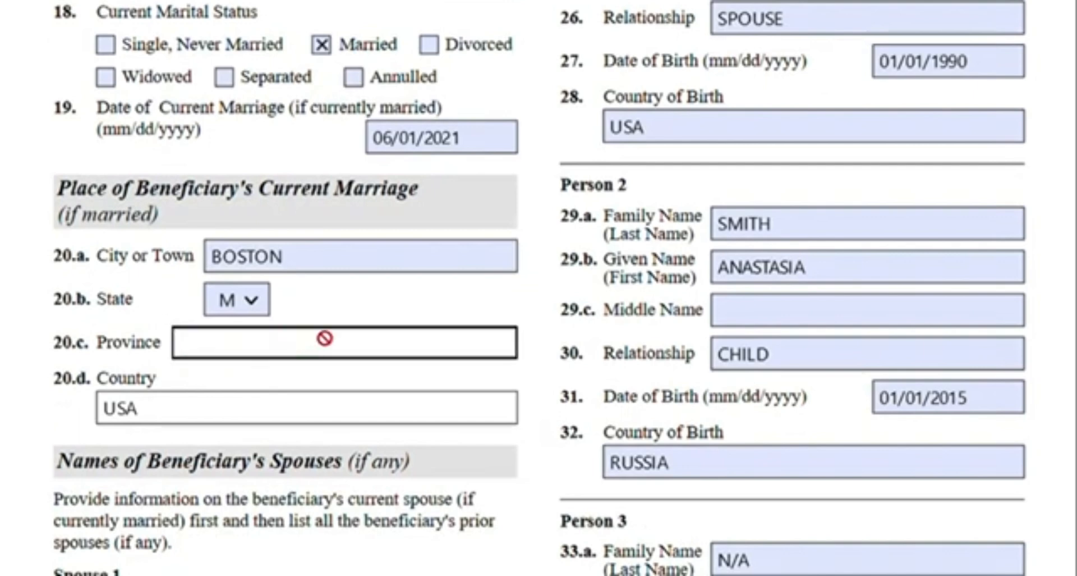
{"action": "scroll", "coordinate": [299, 303], "scroll_direction": "down", "scroll_amount": 6}
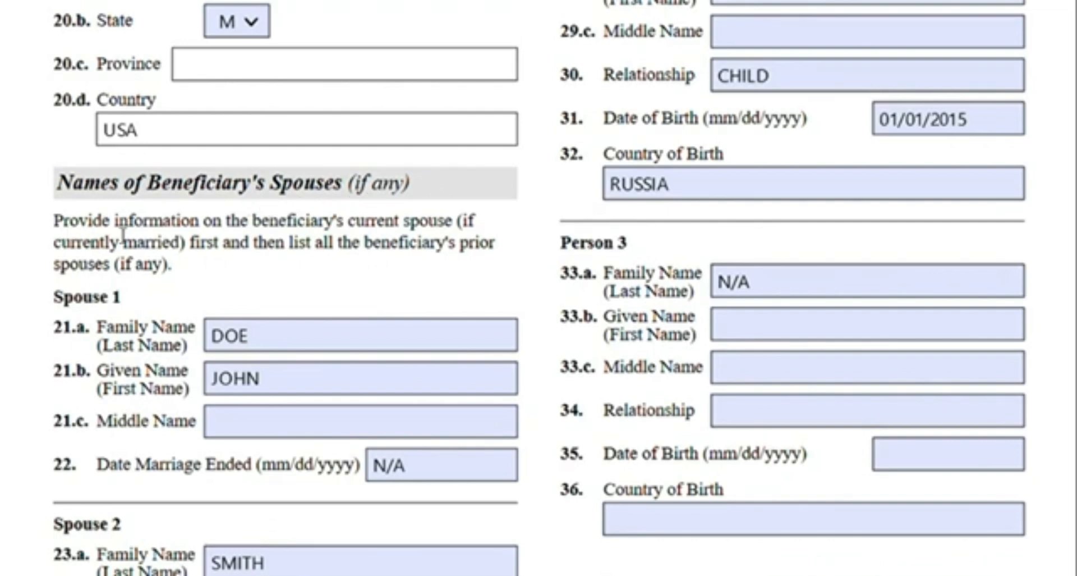
Highlight the instruction to list the beneficiary's current spouse first and then all prior spouses
{"action": "left_click_drag", "start_coordinate": [131, 225], "coordinate": [463, 228]}
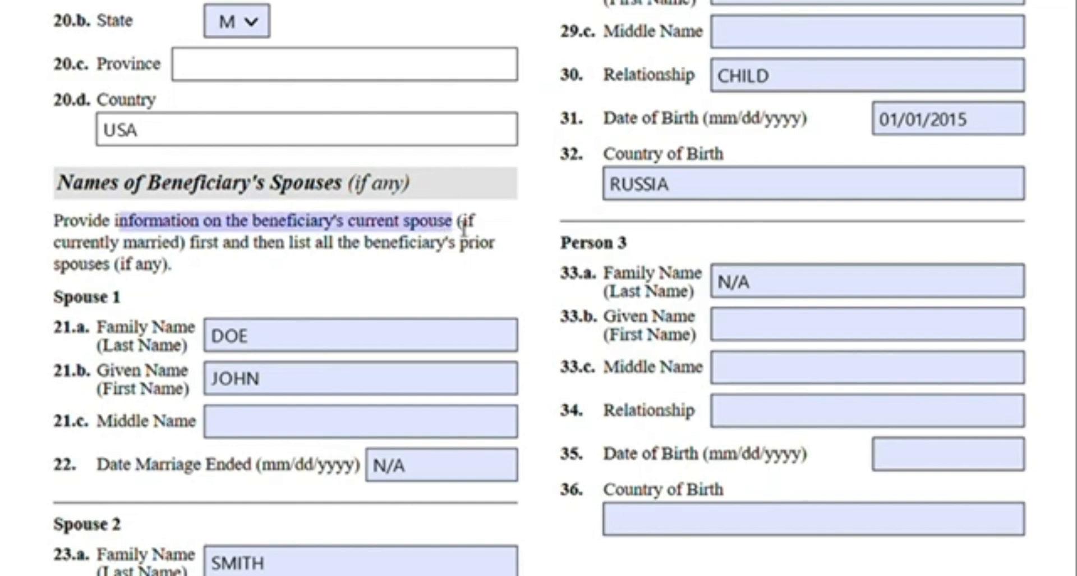
{"action": "left_click", "coordinate": [317, 247]}
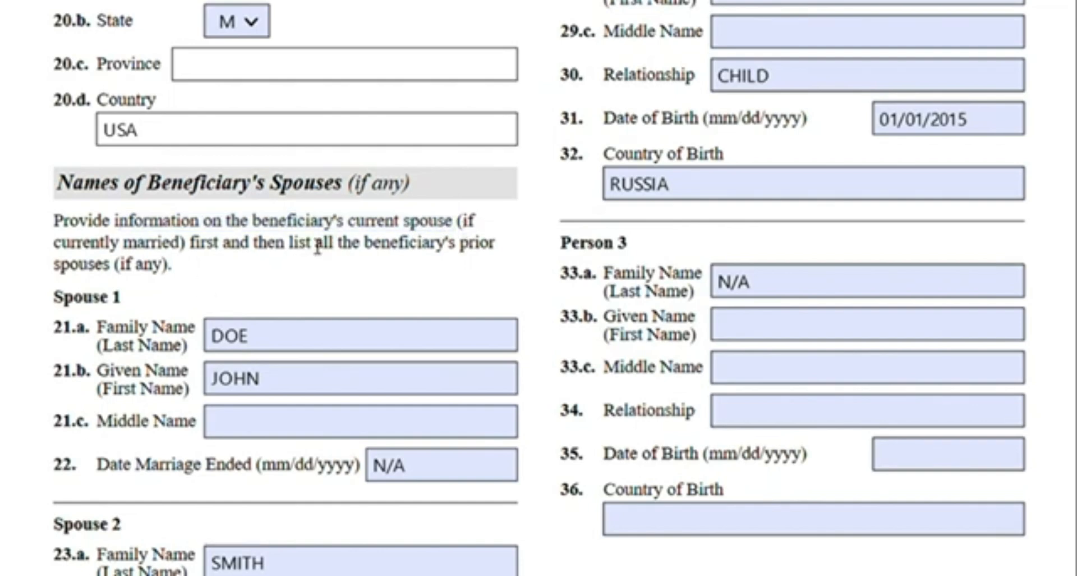
{"action": "left_click_drag", "start_coordinate": [255, 251], "coordinate": [489, 253]}
{"action": "left_click", "coordinate": [489, 252]}
{"action": "scroll", "coordinate": [501, 244], "scroll_direction": "down", "scroll_amount": 3}
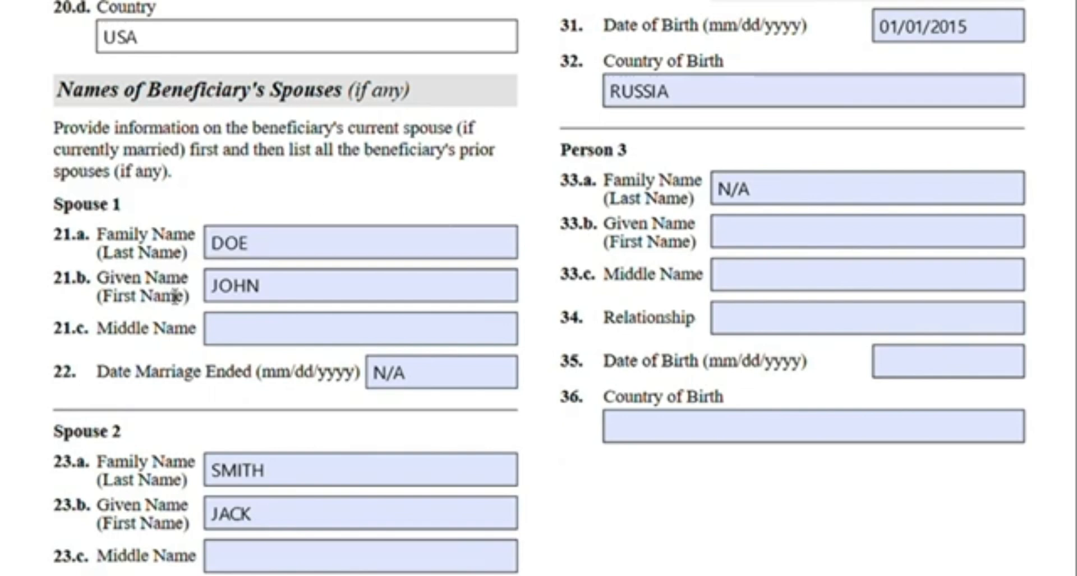
{"action": "left_click", "coordinate": [325, 251]}
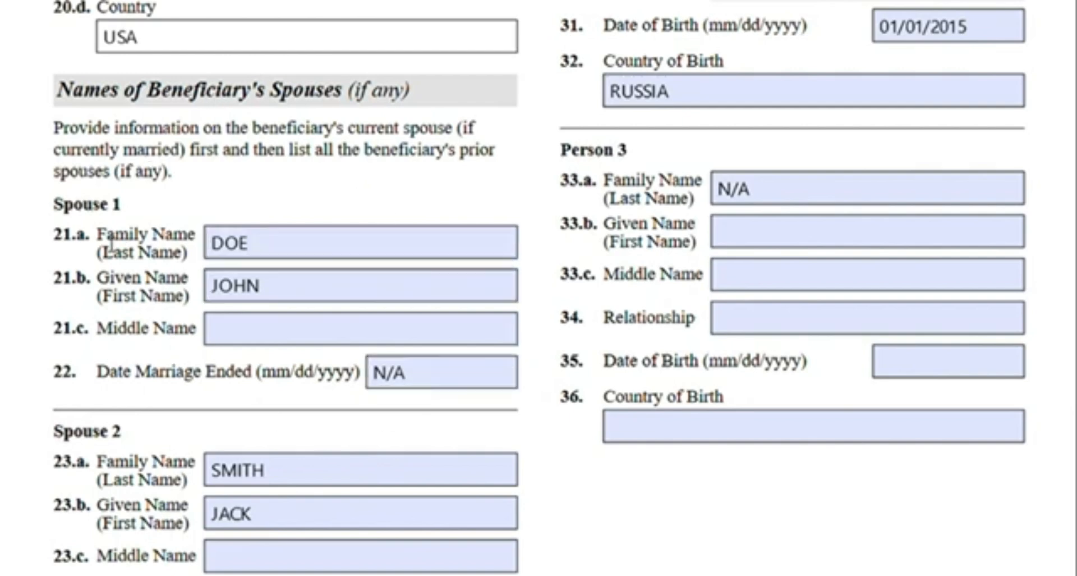
Review the Spouse 1 and Spouse 2 name and marriage-ended fields
{"action": "scroll", "coordinate": [354, 192], "scroll_direction": "down", "scroll_amount": 3}
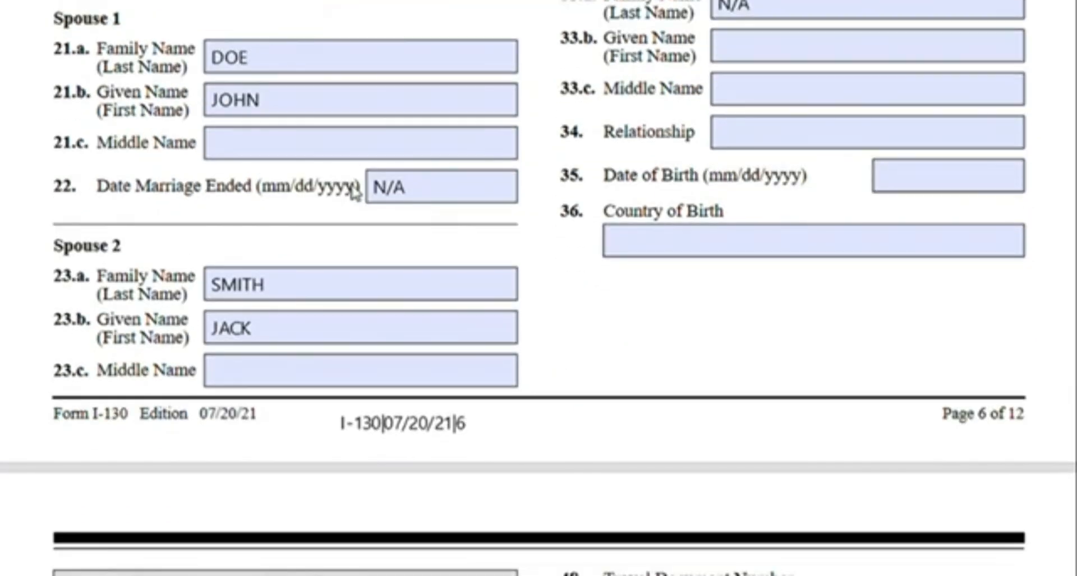
{"action": "scroll", "coordinate": [329, 405], "scroll_direction": "down", "scroll_amount": 2}
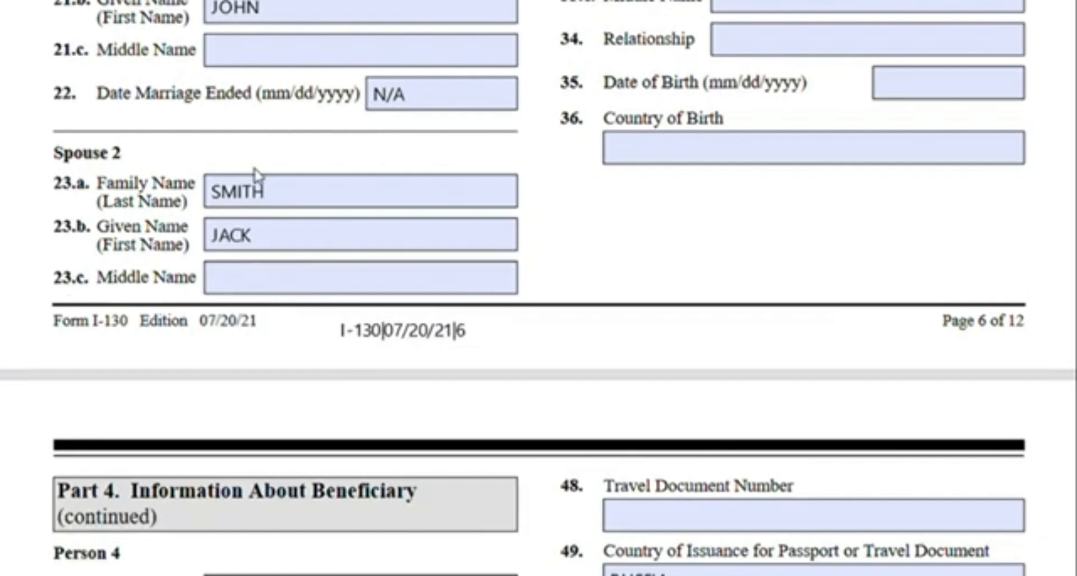
{"action": "left_click", "coordinate": [244, 284]}
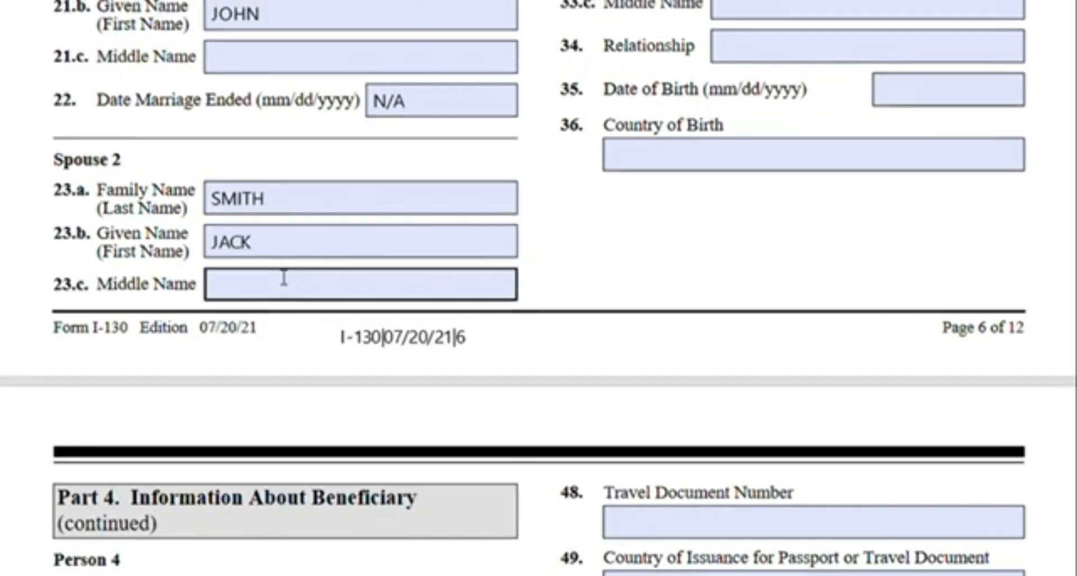
{"action": "scroll", "coordinate": [291, 264], "scroll_direction": "up", "scroll_amount": 2}
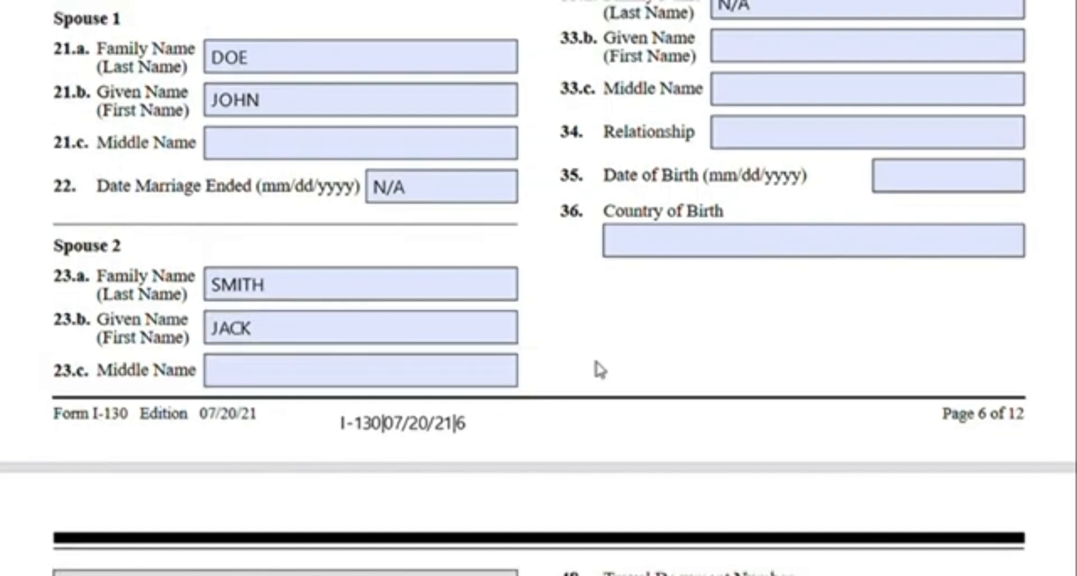
{"action": "scroll", "coordinate": [746, 373], "scroll_direction": "up", "scroll_amount": 10}
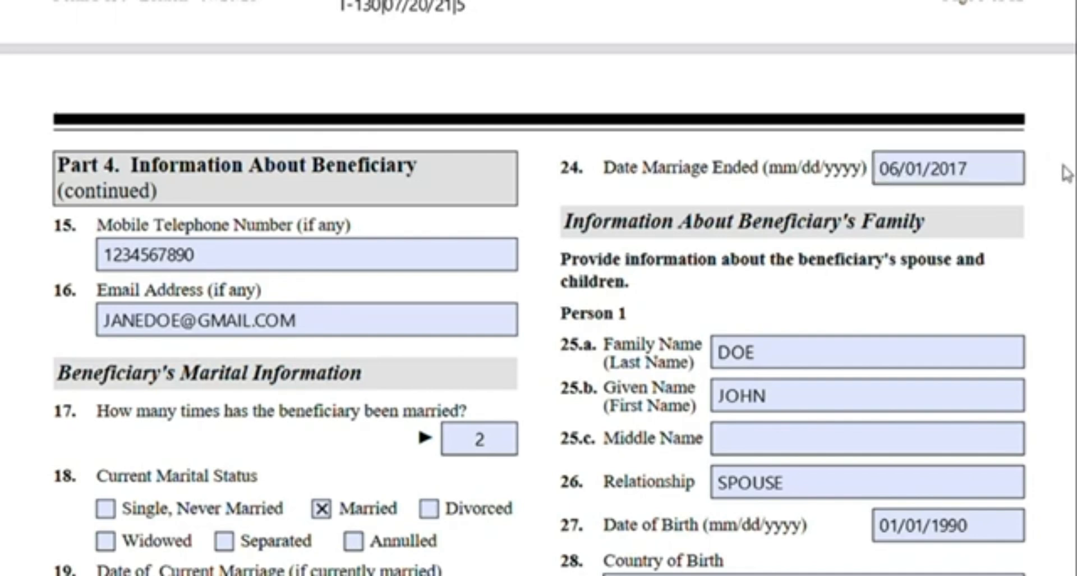
Highlight the instruction about the beneficiary's spouse and children and review the Person 1 family entries
{"action": "scroll", "coordinate": [1066, 174], "scroll_direction": "down", "scroll_amount": 3}
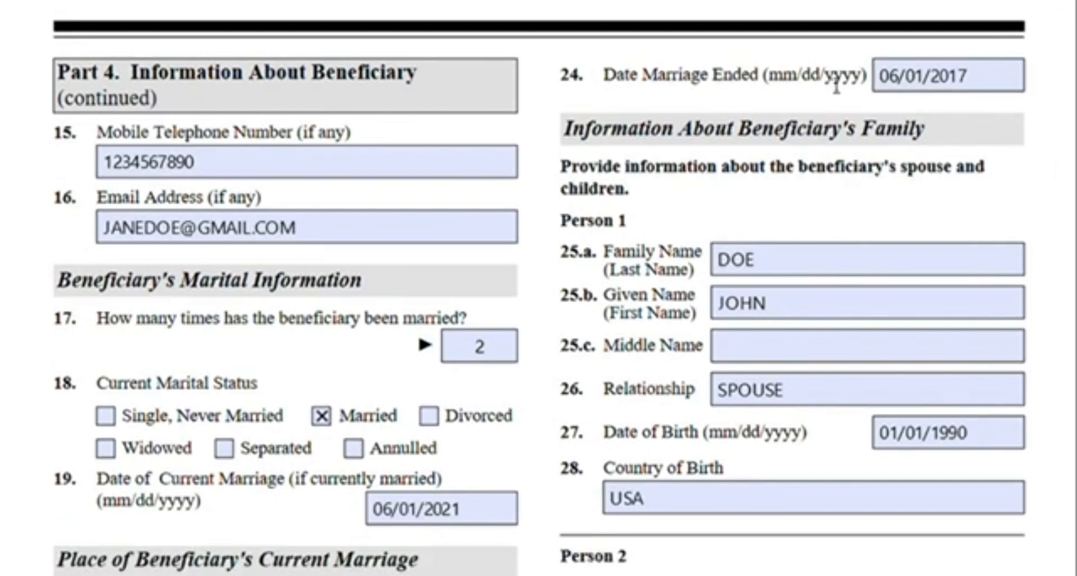
{"action": "left_click", "coordinate": [893, 89]}
{"action": "scroll", "coordinate": [701, 137], "scroll_direction": "down", "scroll_amount": 2}
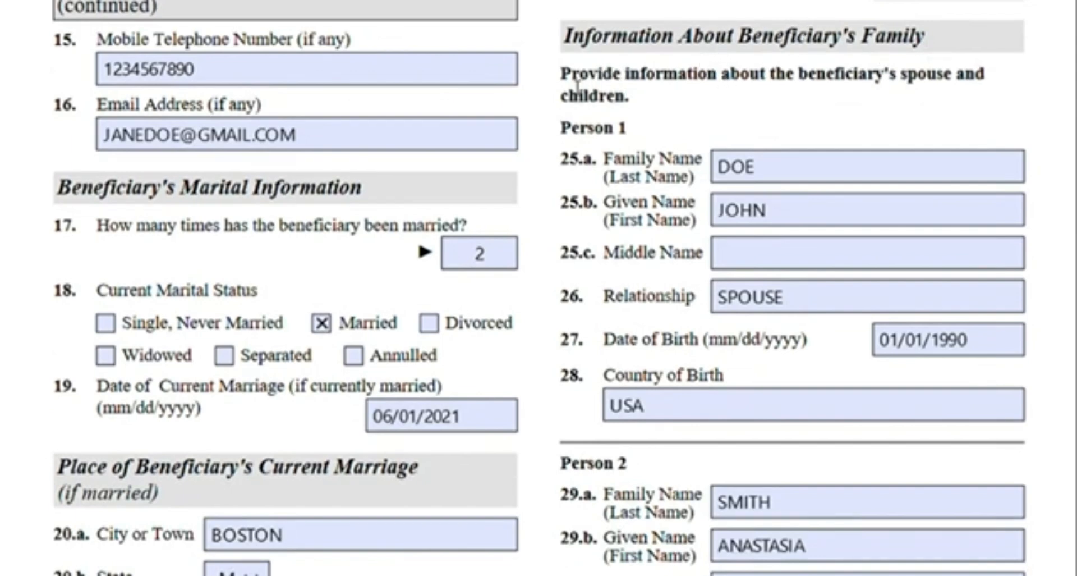
{"action": "left_click_drag", "start_coordinate": [580, 84], "coordinate": [633, 112]}
{"action": "left_click", "coordinate": [677, 114]}
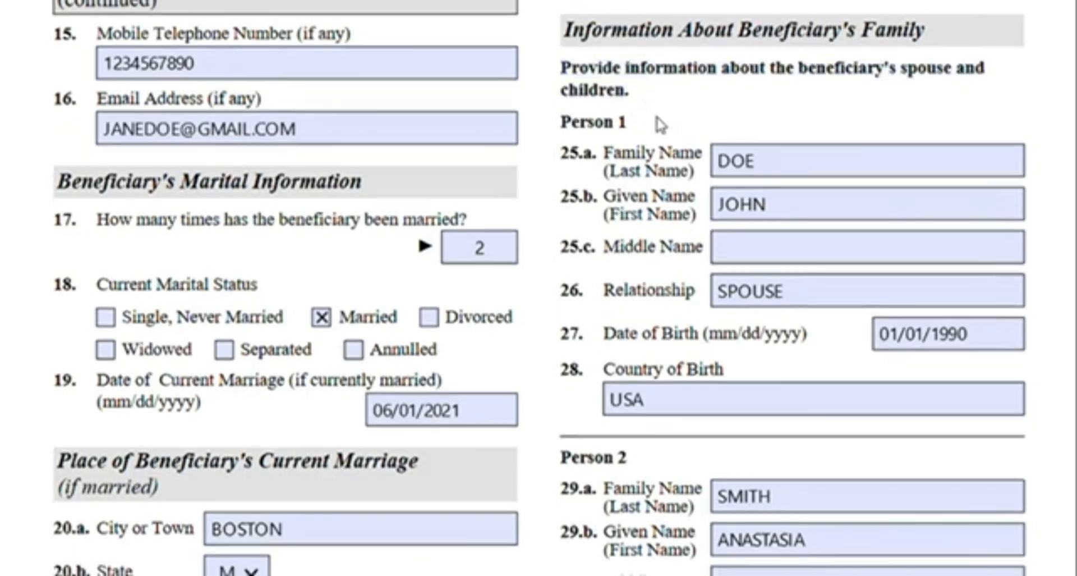
{"action": "scroll", "coordinate": [662, 119], "scroll_direction": "down", "scroll_amount": 3}
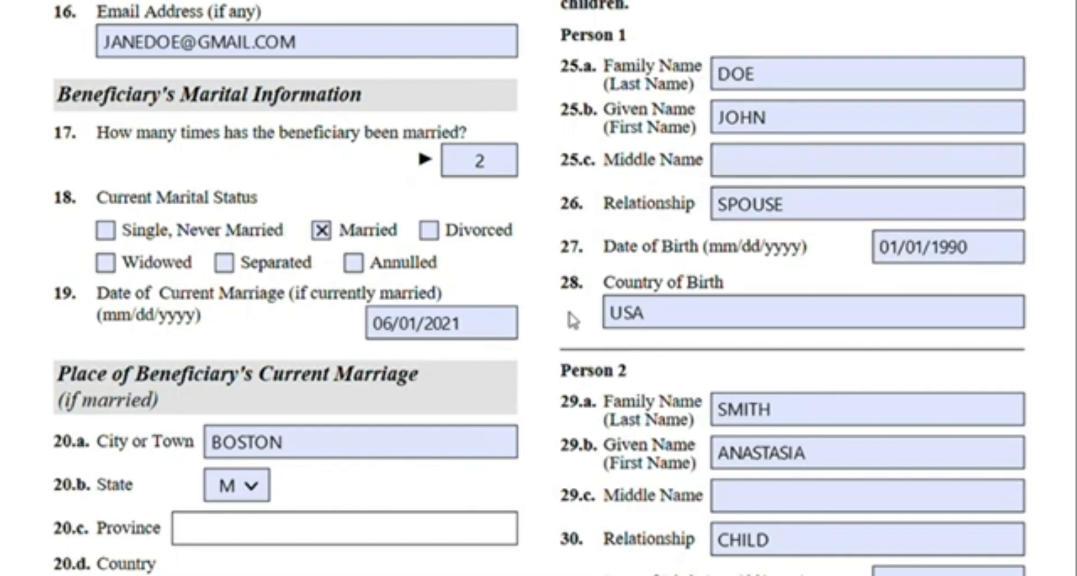
Review the Person 2 and Person 3 family member entries alongside the spouse names
{"action": "scroll", "coordinate": [556, 306], "scroll_direction": "down", "scroll_amount": 15}
{"action": "scroll", "coordinate": [548, 299], "scroll_direction": "down", "scroll_amount": 2}
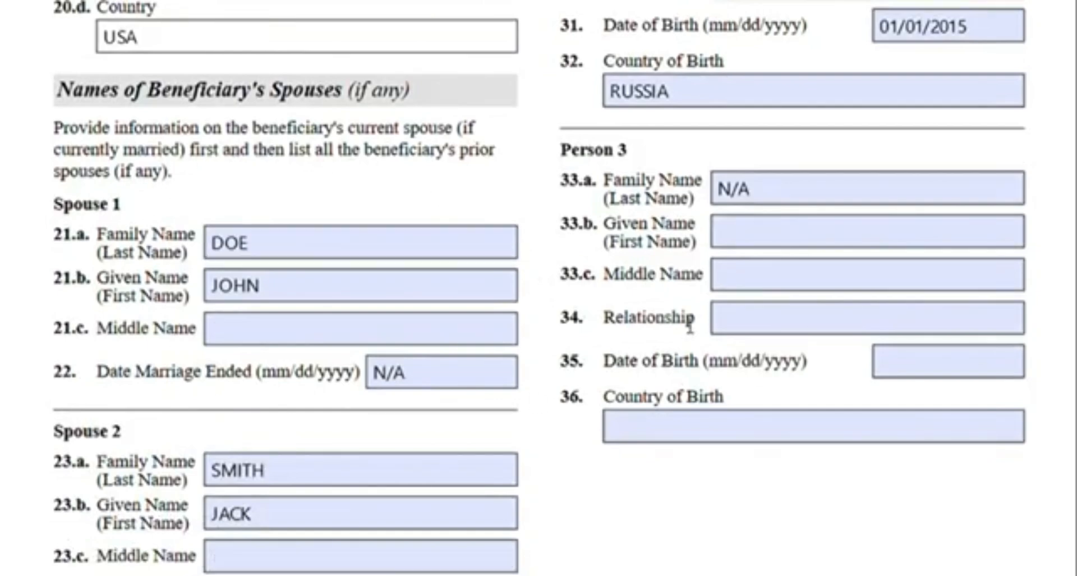
{"action": "scroll", "coordinate": [808, 209], "scroll_direction": "up", "scroll_amount": 17}
{"action": "scroll", "coordinate": [803, 212], "scroll_direction": "down", "scroll_amount": 6}
{"action": "scroll", "coordinate": [802, 212], "scroll_direction": "down", "scroll_amount": 2}
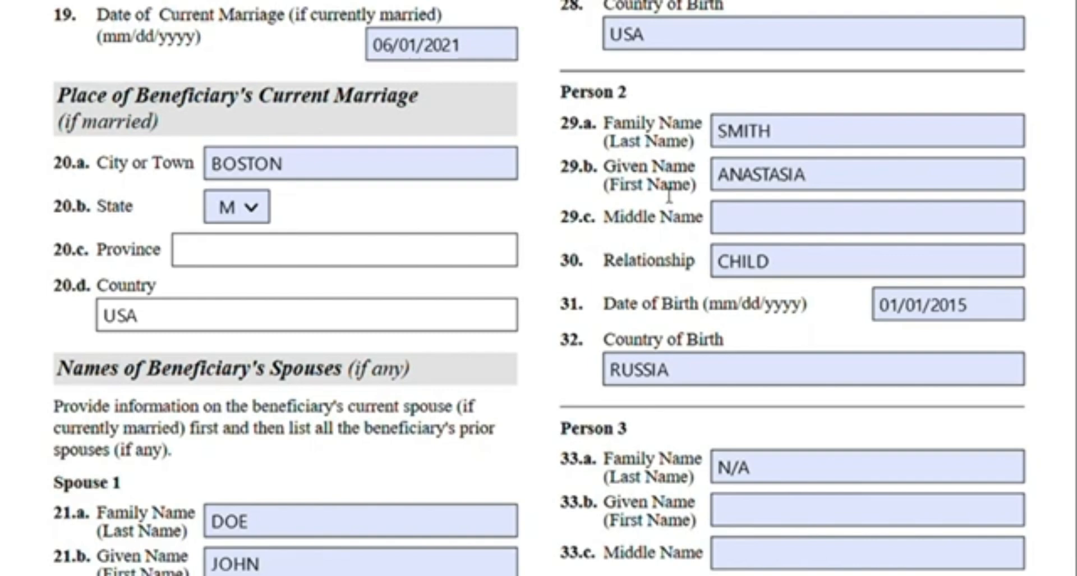
{"action": "scroll", "coordinate": [714, 202], "scroll_direction": "down", "scroll_amount": 11}
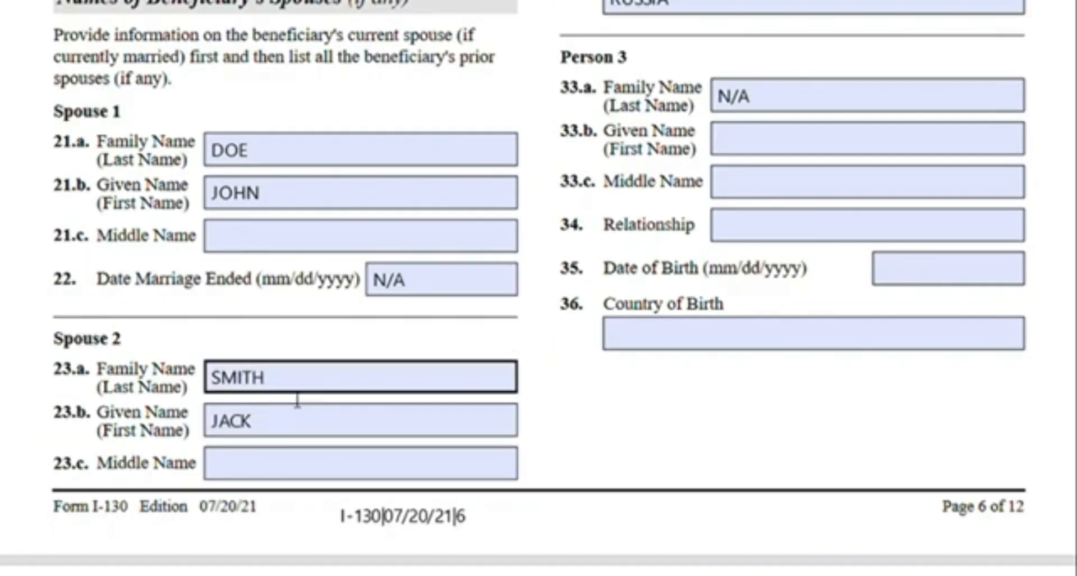
{"action": "scroll", "coordinate": [803, 269], "scroll_direction": "up", "scroll_amount": 14}
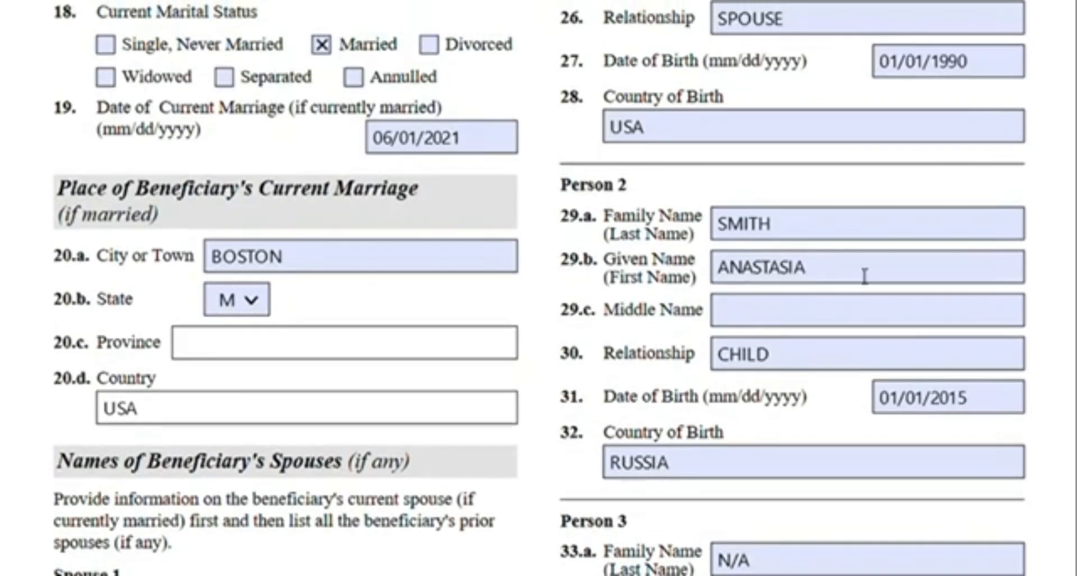
{"action": "scroll", "coordinate": [820, 230], "scroll_direction": "down", "scroll_amount": 3}
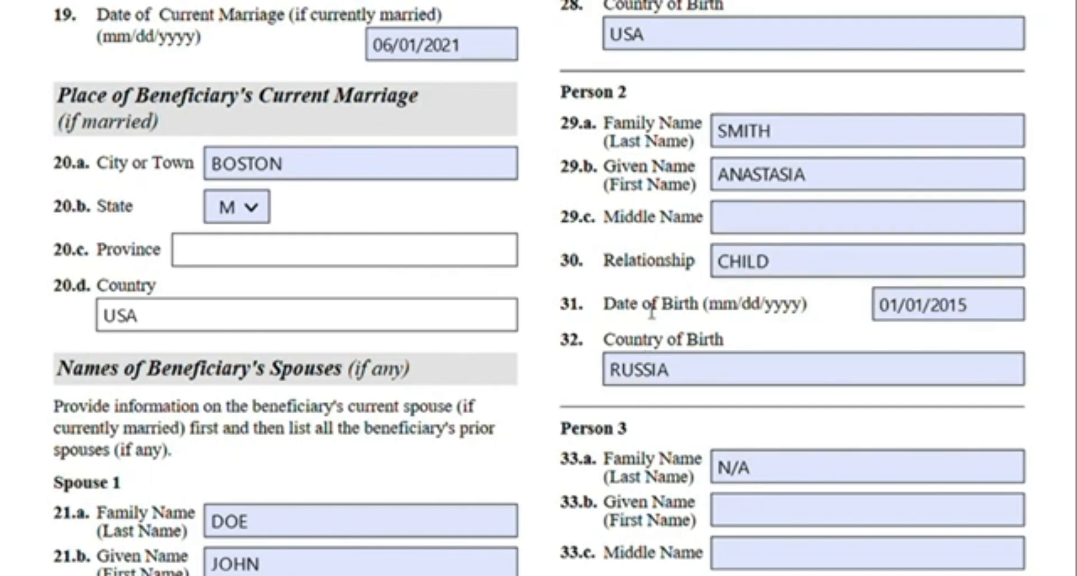
{"action": "scroll", "coordinate": [652, 310], "scroll_direction": "up", "scroll_amount": 3}
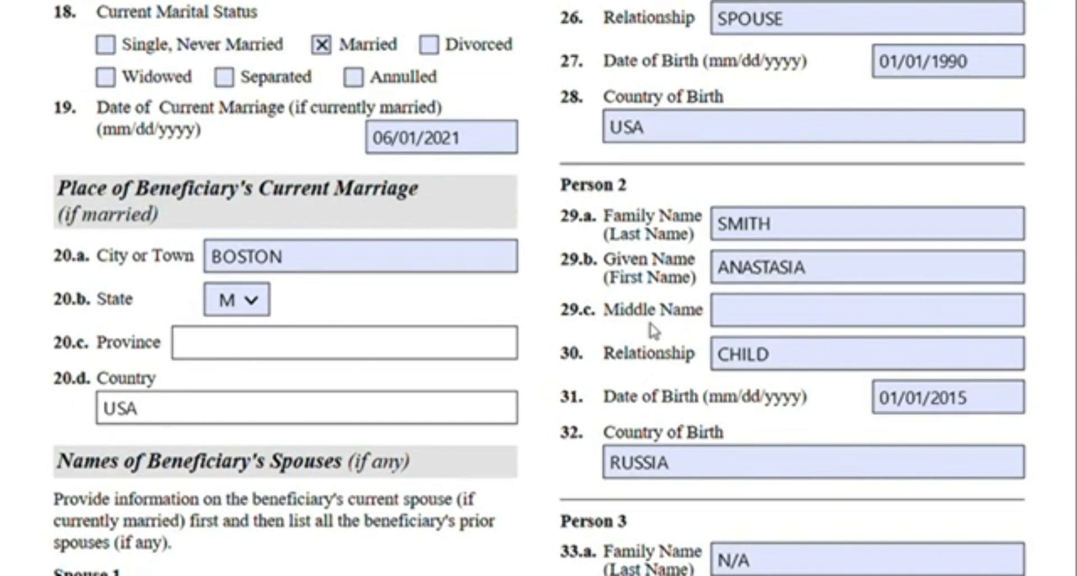
{"action": "scroll", "coordinate": [654, 331], "scroll_direction": "up", "scroll_amount": 3}
{"action": "scroll", "coordinate": [661, 331], "scroll_direction": "down", "scroll_amount": 3}
{"action": "scroll", "coordinate": [673, 245], "scroll_direction": "down", "scroll_amount": 5}
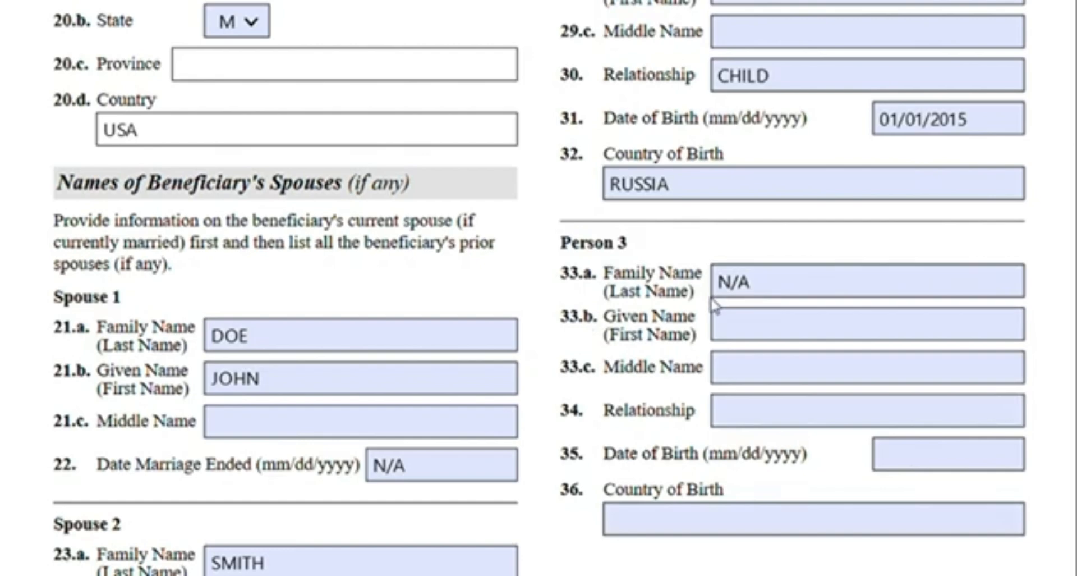
Highlight the instruction to complete Items 46.a to 46.d if the beneficiary is currently in the United States
{"action": "scroll", "coordinate": [873, 257], "scroll_direction": "down", "scroll_amount": 13}
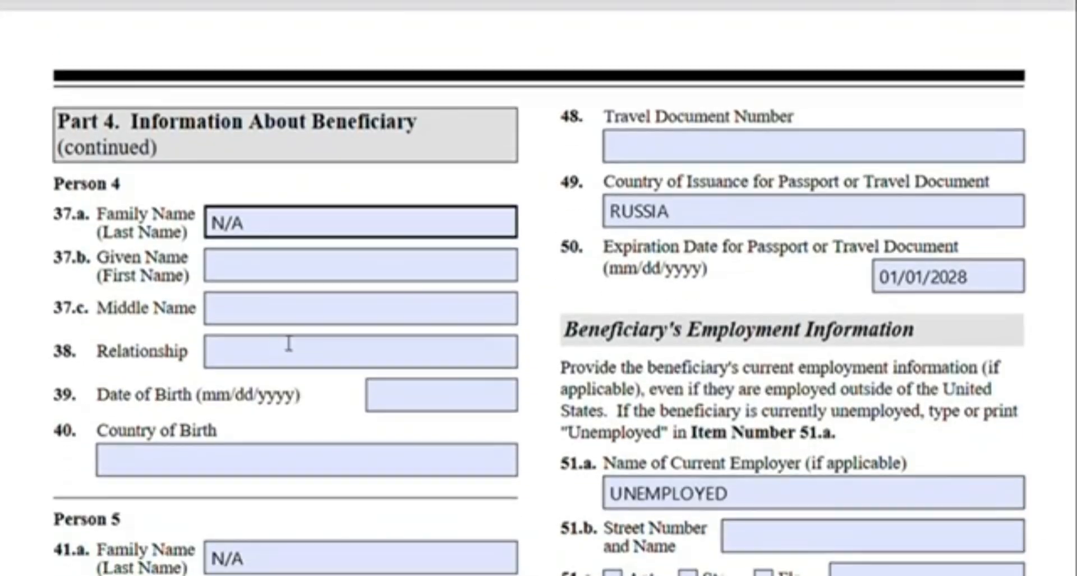
{"action": "scroll", "coordinate": [208, 418], "scroll_direction": "down", "scroll_amount": 4}
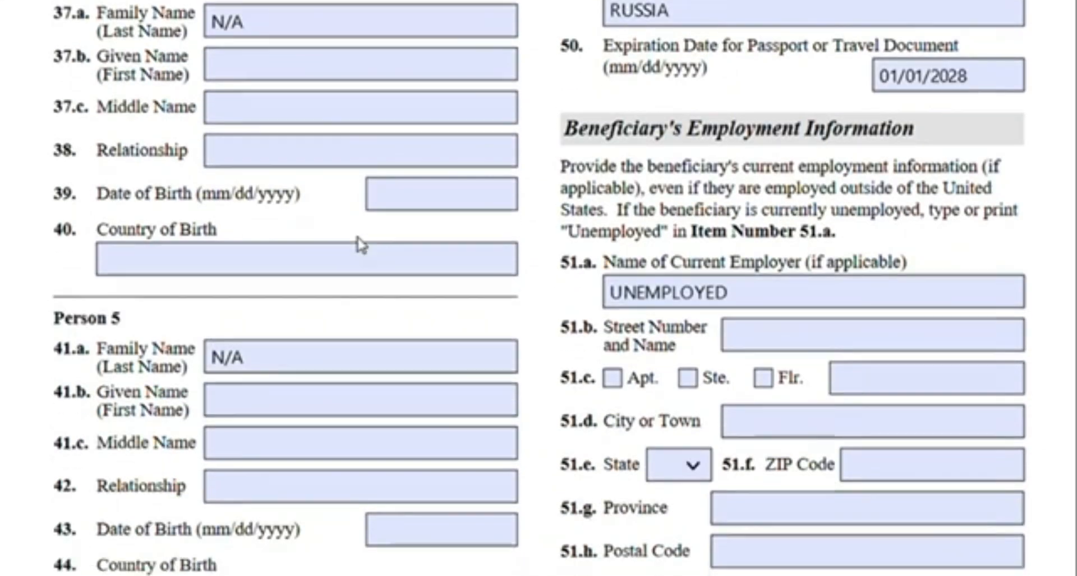
{"action": "scroll", "coordinate": [363, 244], "scroll_direction": "down", "scroll_amount": 7}
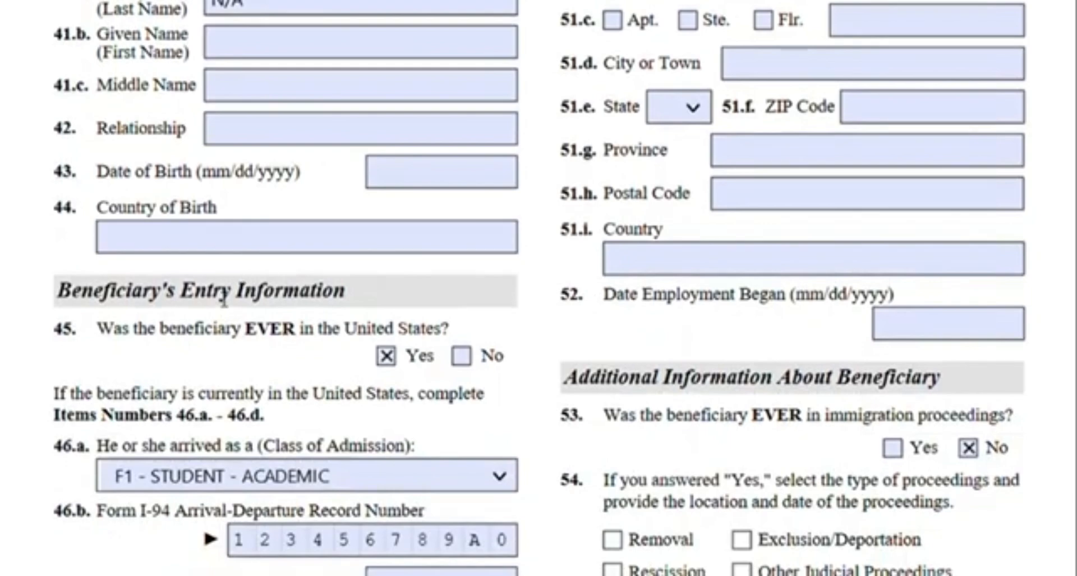
{"action": "scroll", "coordinate": [275, 310], "scroll_direction": "down", "scroll_amount": 2}
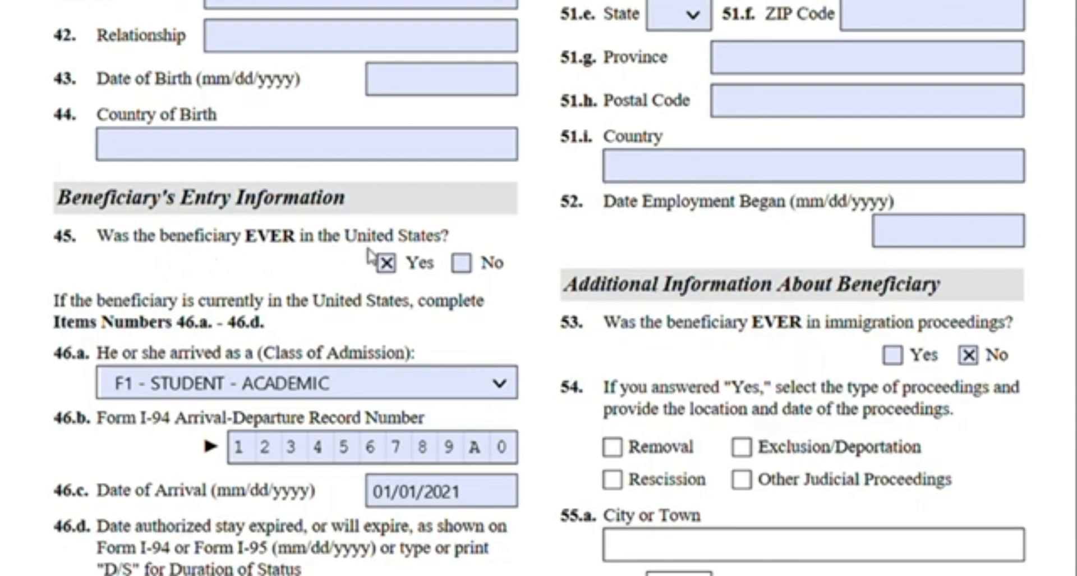
{"action": "scroll", "coordinate": [295, 386], "scroll_direction": "down", "scroll_amount": 2}
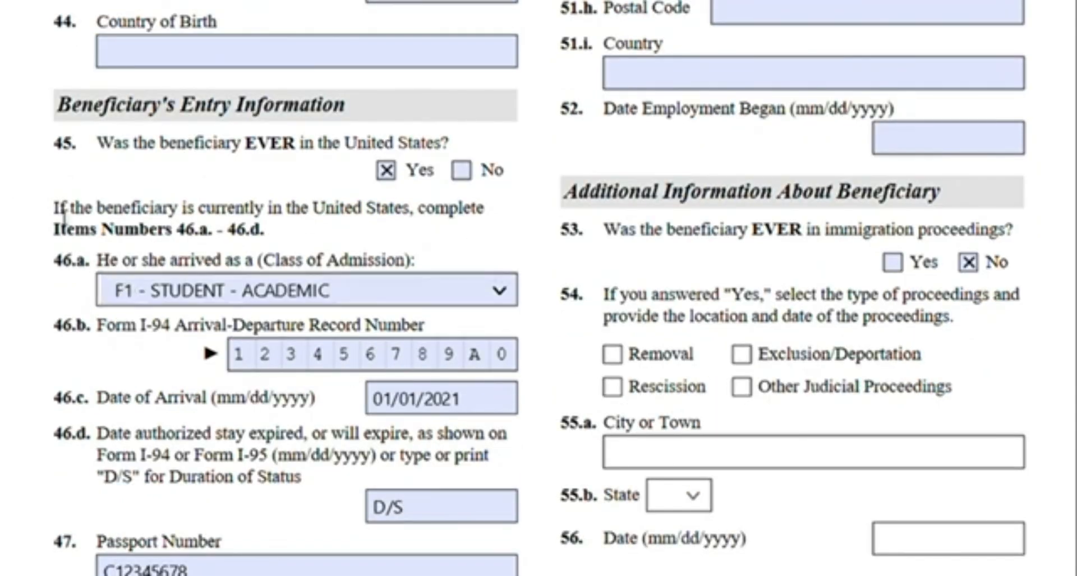
{"action": "left_click_drag", "start_coordinate": [64, 216], "coordinate": [477, 214]}
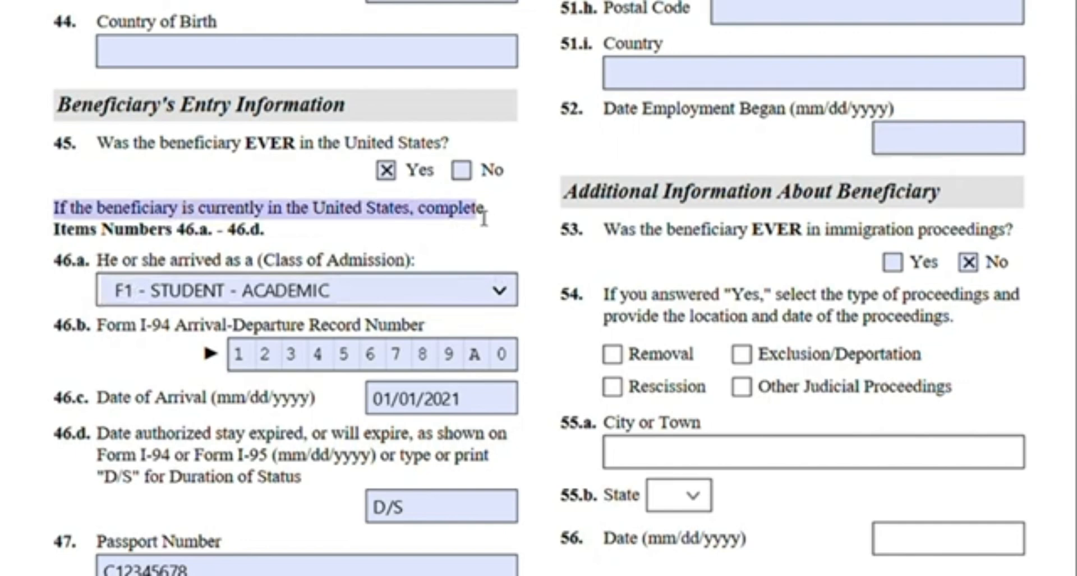
{"action": "left_click", "coordinate": [300, 238]}
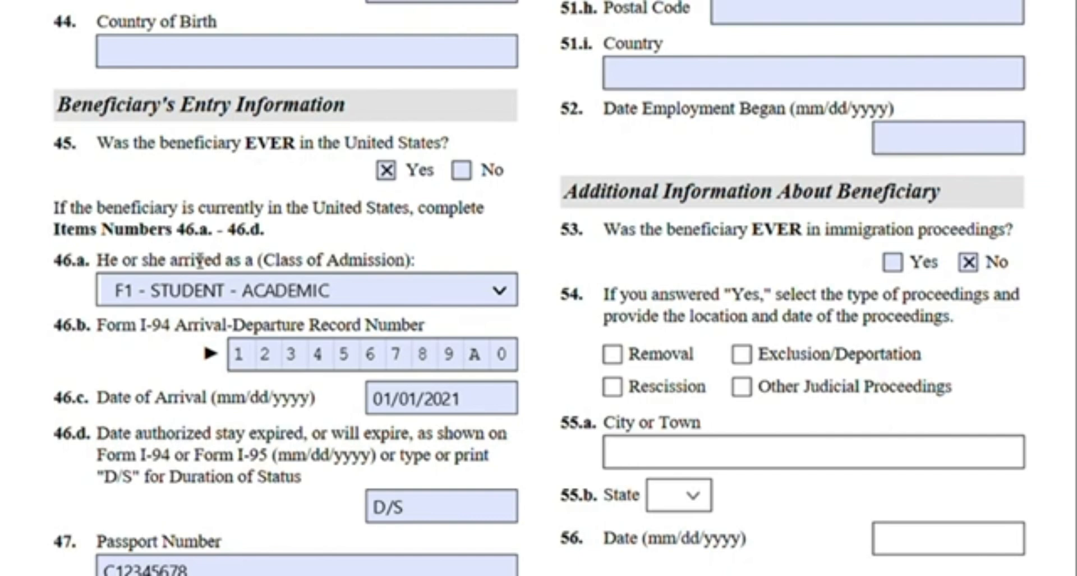
Highlight the Class of Admission label and review the F1 - STUDENT - ACADEMIC selection
{"action": "scroll", "coordinate": [224, 244], "scroll_direction": "down", "scroll_amount": 1}
{"action": "scroll", "coordinate": [227, 250], "scroll_direction": "down", "scroll_amount": 2}
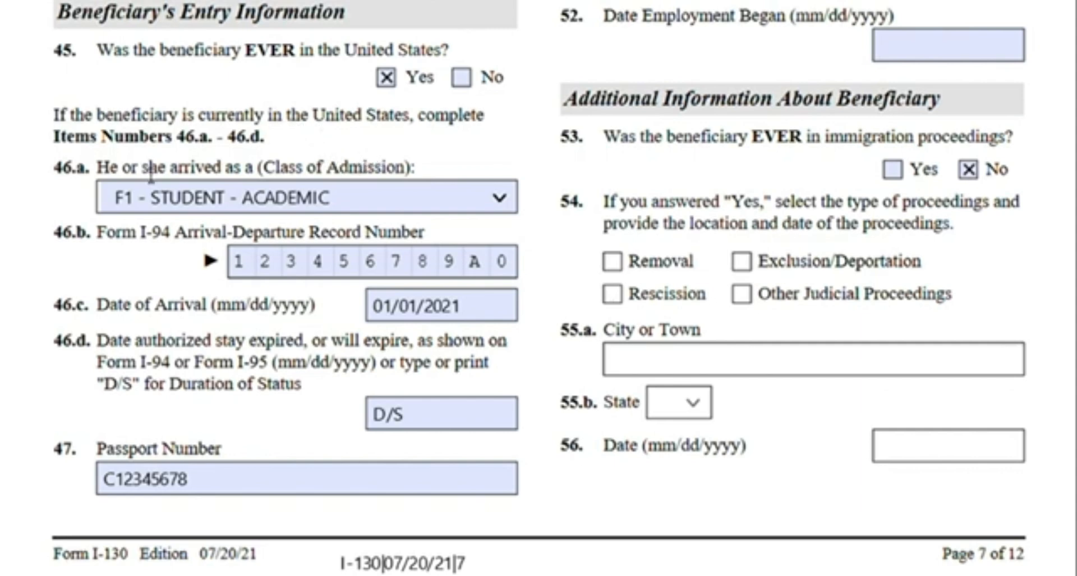
{"action": "left_click_drag", "start_coordinate": [264, 171], "coordinate": [416, 183]}
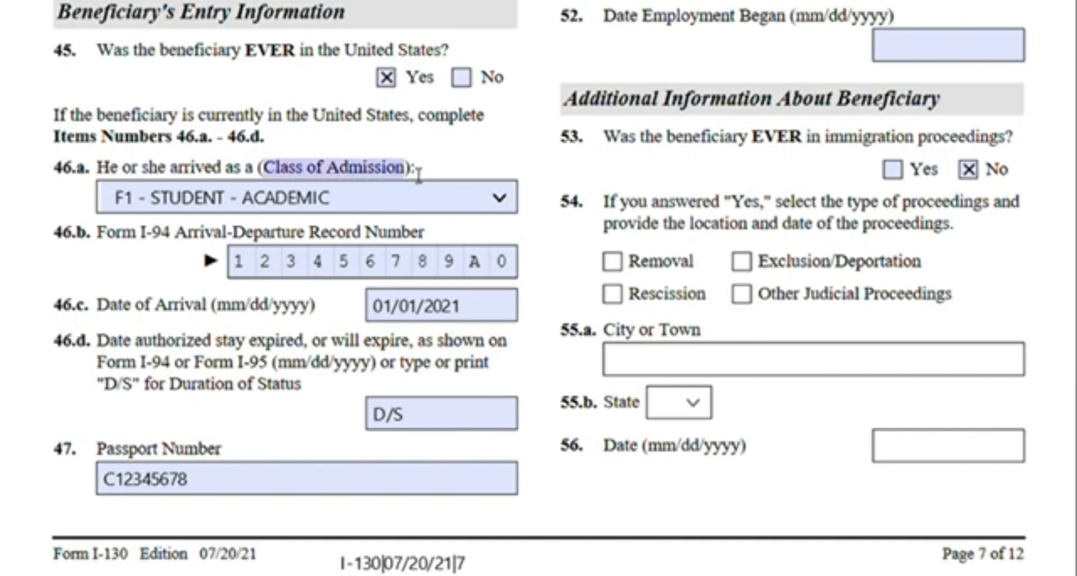
{"action": "left_click", "coordinate": [416, 174]}
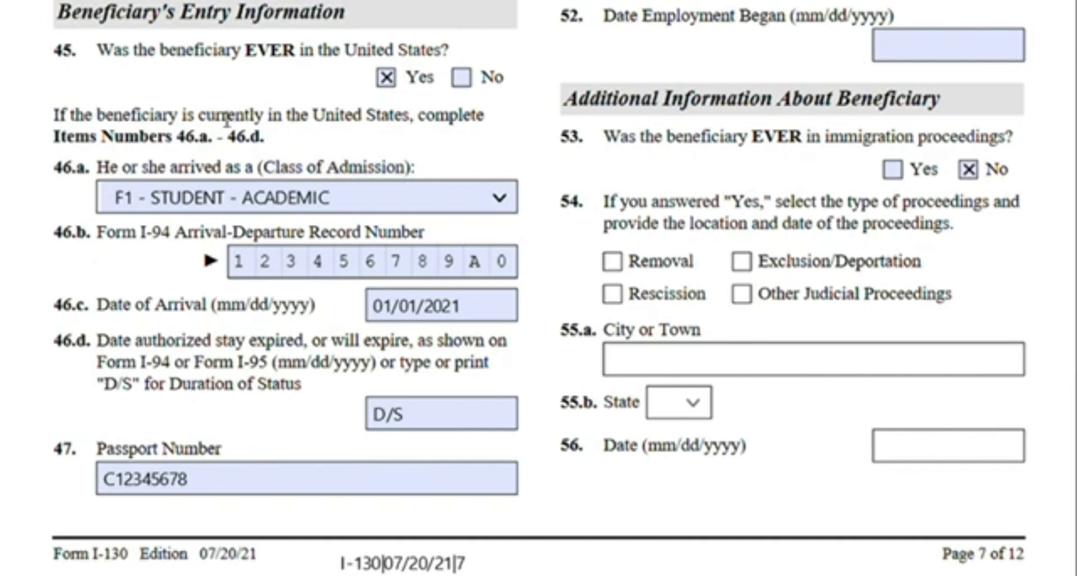
{"action": "left_click", "coordinate": [296, 199]}
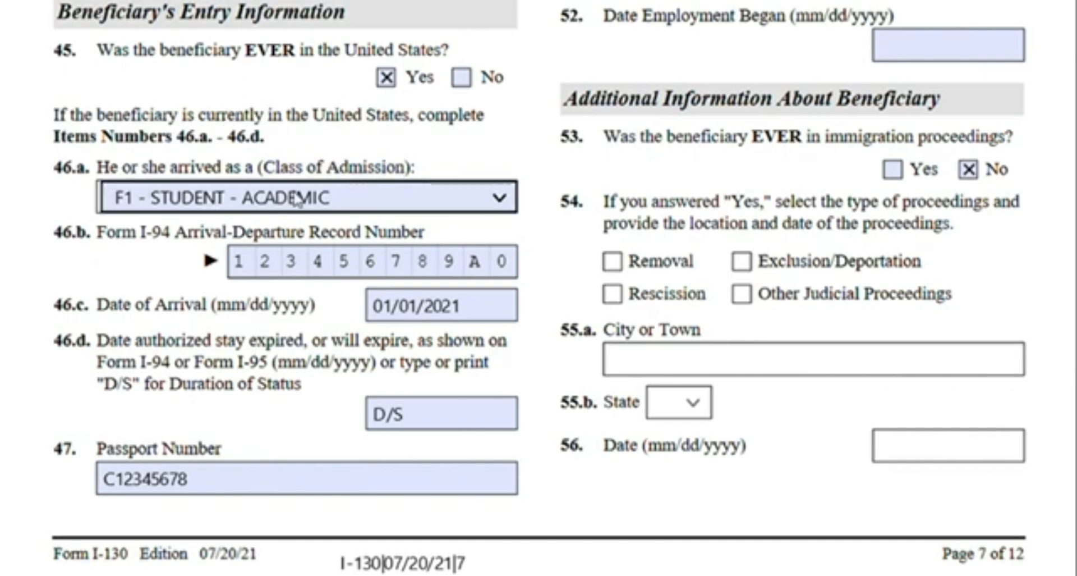
{"action": "left_click", "coordinate": [496, 204]}
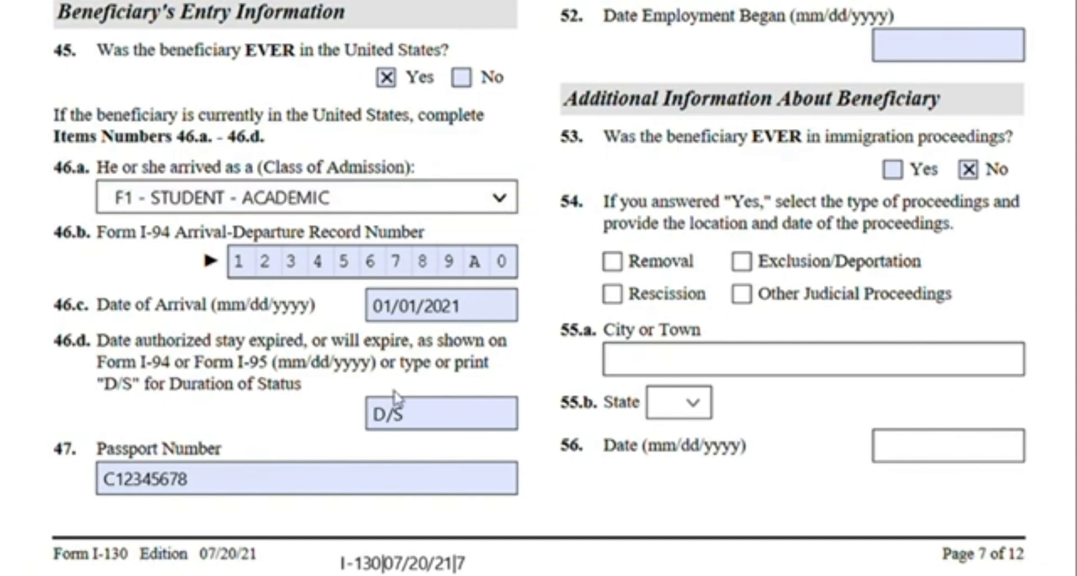
{"action": "left_click", "coordinate": [1, 135]}
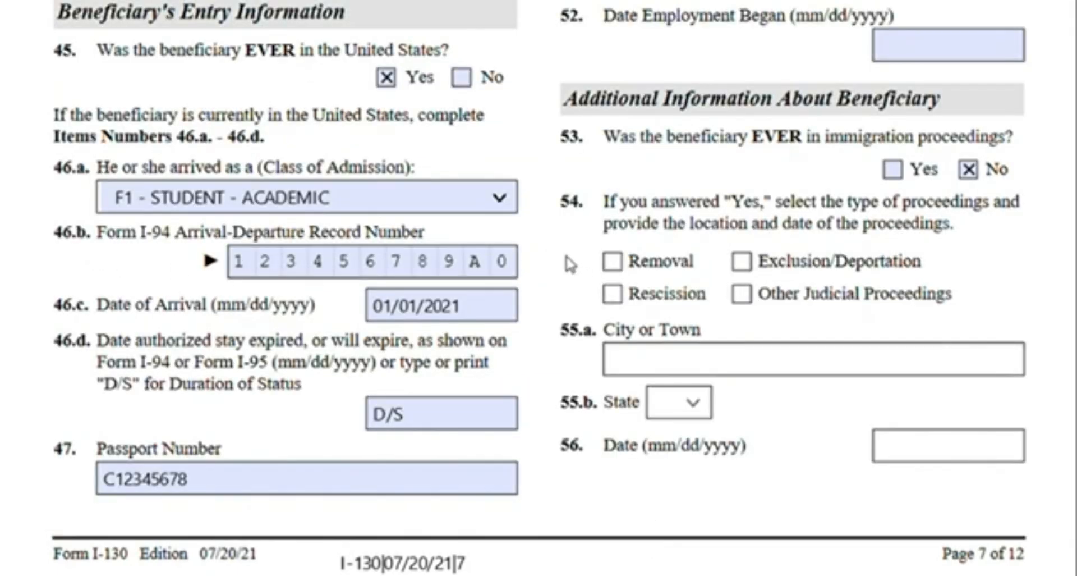
Highlight the Date of Arrival label and the "D/S" for Duration of Status option
{"action": "left_click_drag", "start_coordinate": [97, 307], "coordinate": [331, 316]}
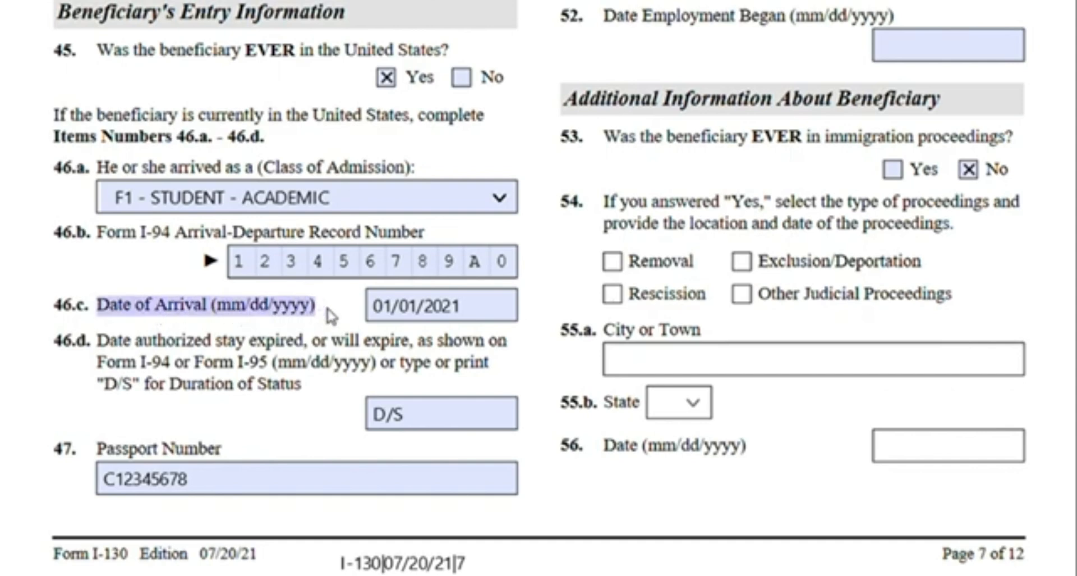
{"action": "left_click", "coordinate": [332, 316]}
{"action": "left_click", "coordinate": [460, 317]}
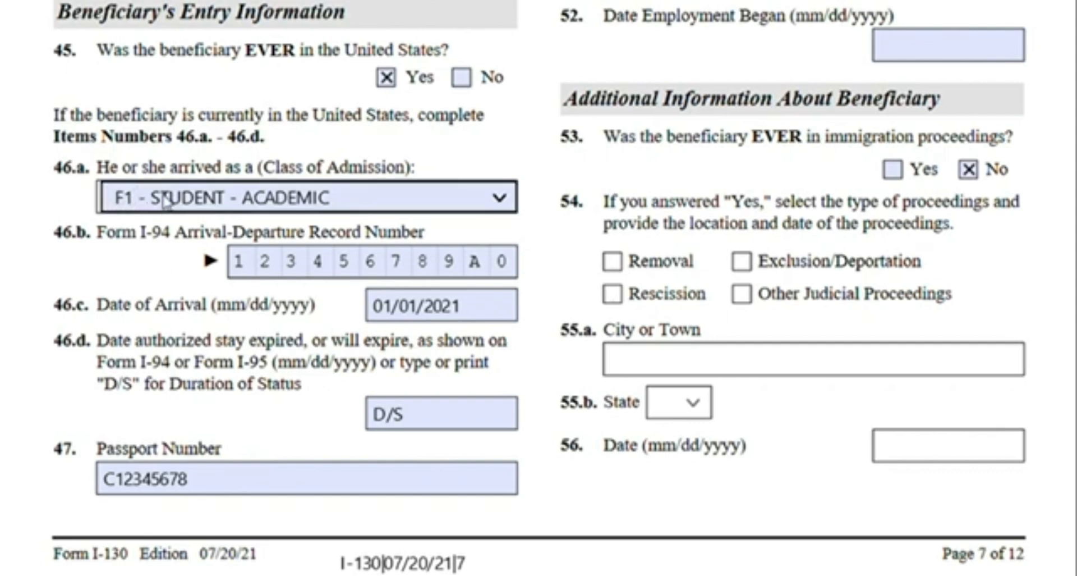
{"action": "double_click", "coordinate": [117, 391]}
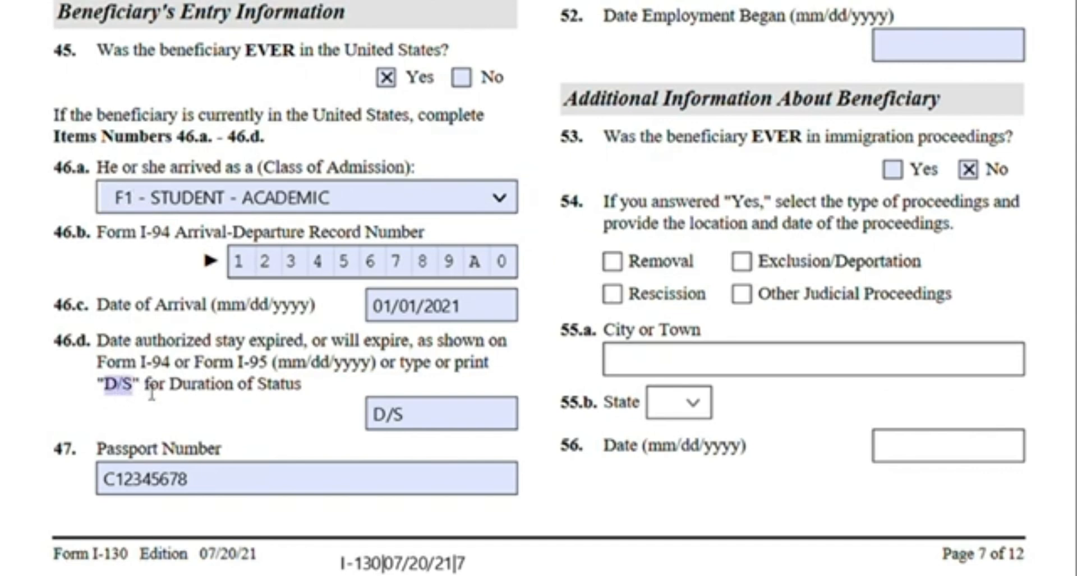
{"action": "left_click", "coordinate": [317, 382]}
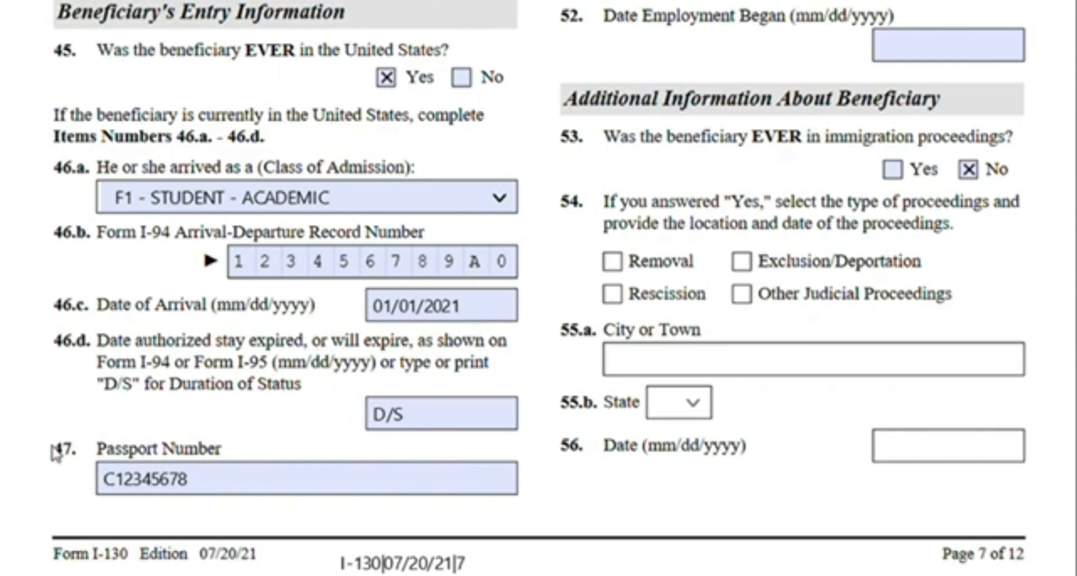
Highlight the Travel Document Number label on the continued Part 4 page
{"action": "scroll", "coordinate": [625, 415], "scroll_direction": "up", "scroll_amount": 15}
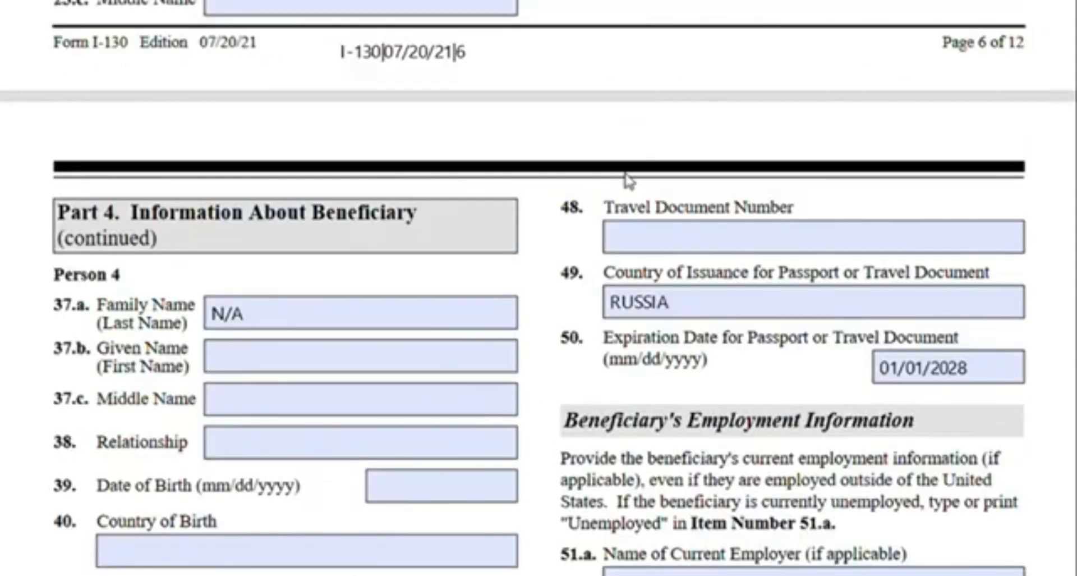
{"action": "scroll", "coordinate": [779, 235], "scroll_direction": "down", "scroll_amount": 3}
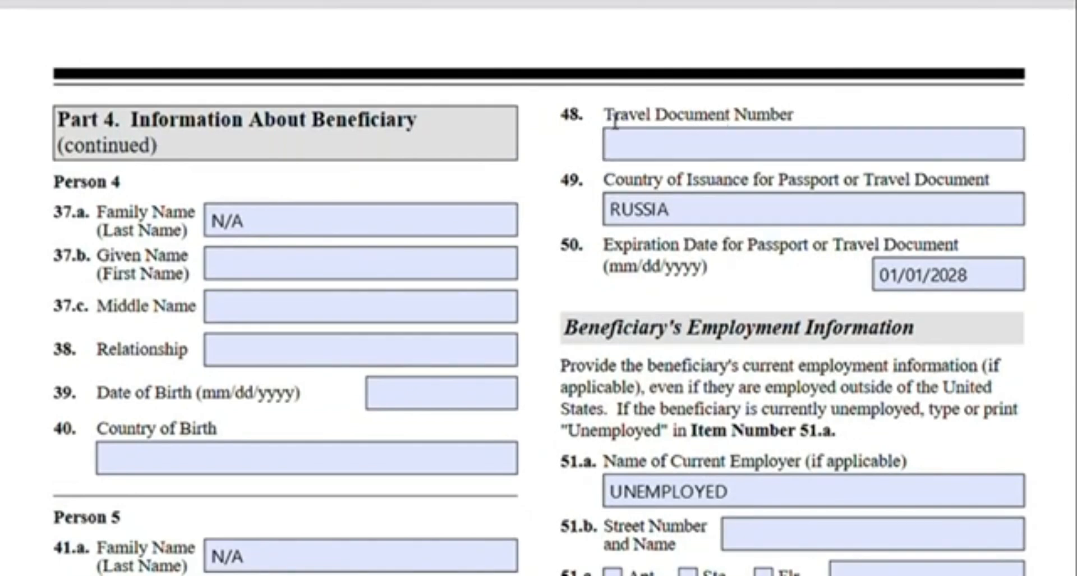
{"action": "left_click_drag", "start_coordinate": [614, 119], "coordinate": [795, 115]}
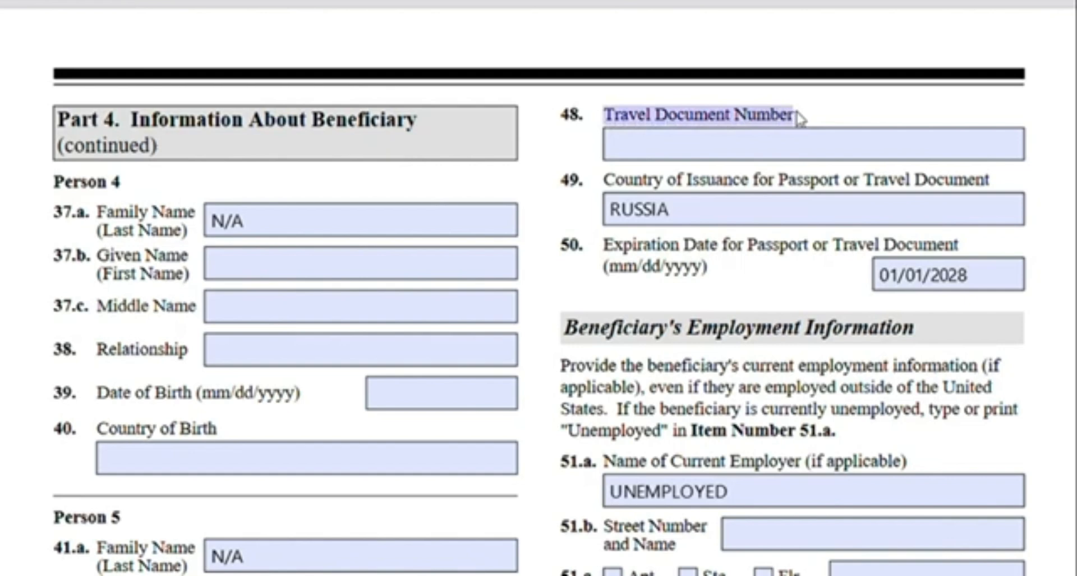
{"action": "left_click", "coordinate": [806, 119]}
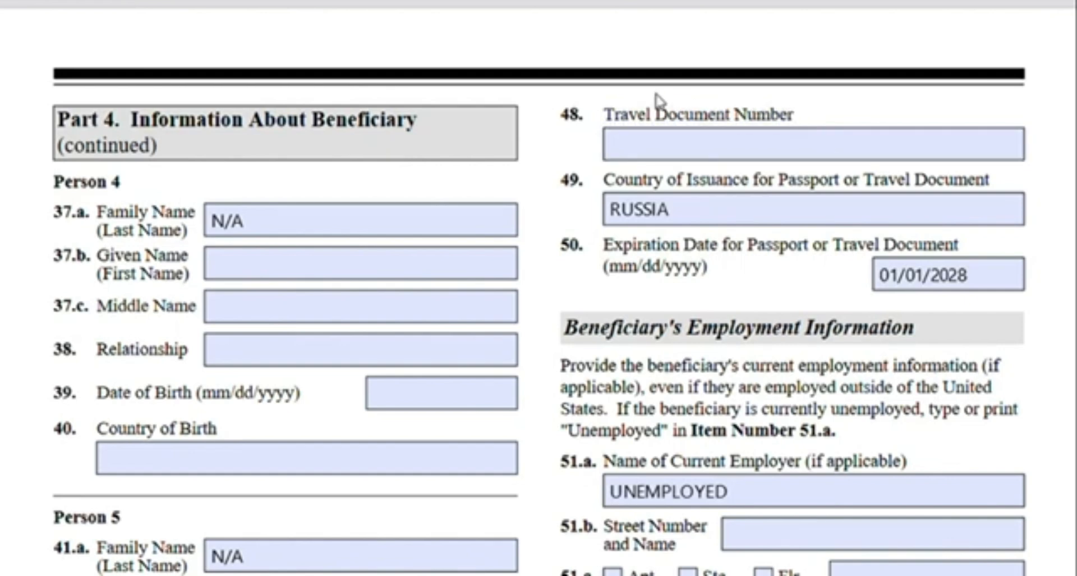
{"action": "left_click_drag", "start_coordinate": [606, 117], "coordinate": [805, 112]}
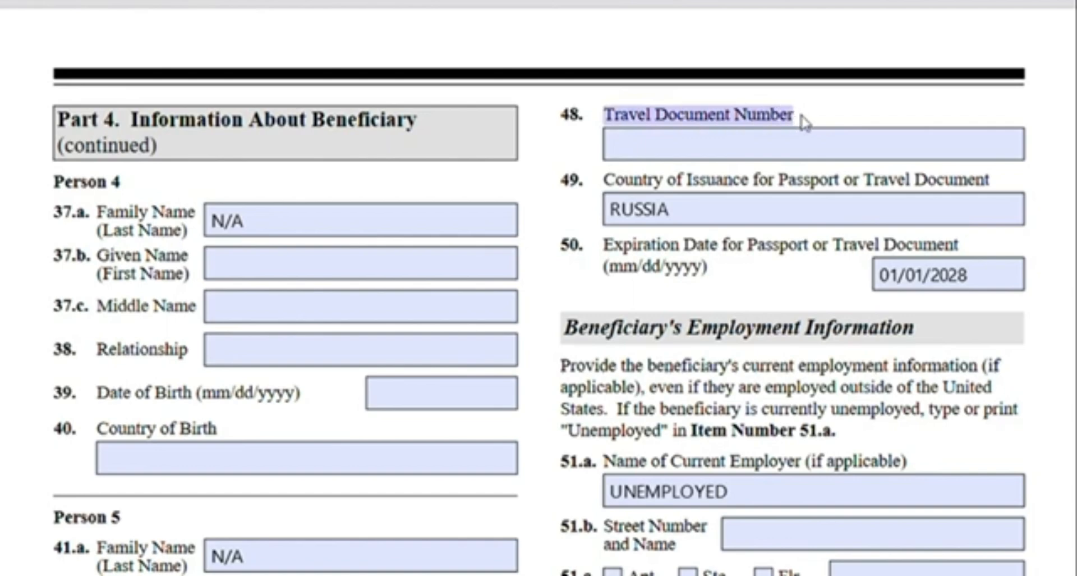
{"action": "left_click", "coordinate": [803, 113]}
Review the passport number, travel document issuance country and expiration date fields
{"action": "scroll", "coordinate": [786, 118], "scroll_direction": "down", "scroll_amount": 5}
{"action": "scroll", "coordinate": [765, 134], "scroll_direction": "down", "scroll_amount": 10}
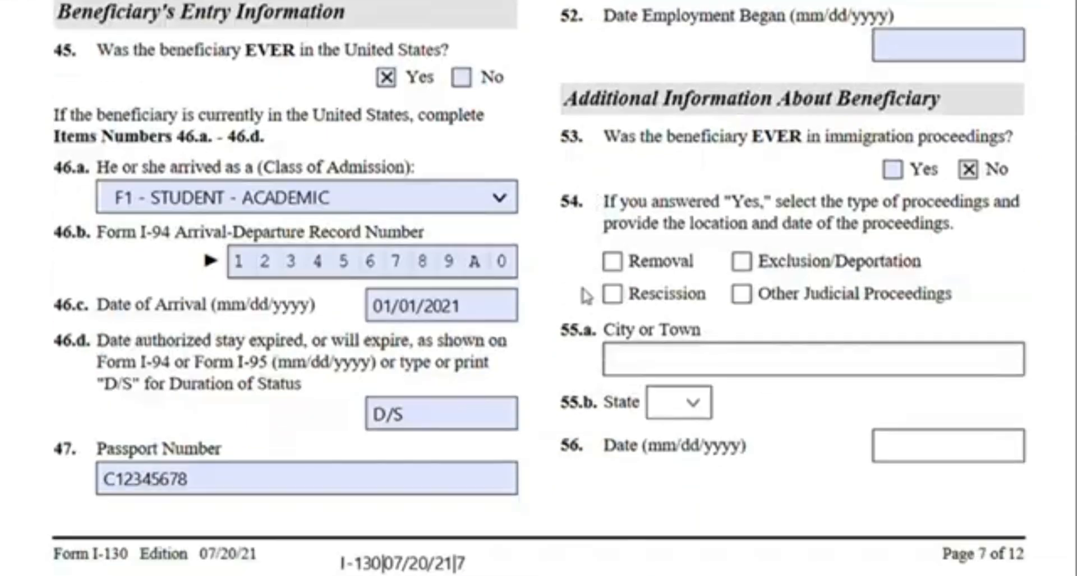
{"action": "left_click", "coordinate": [247, 297]}
{"action": "left_click", "coordinate": [617, 303]}
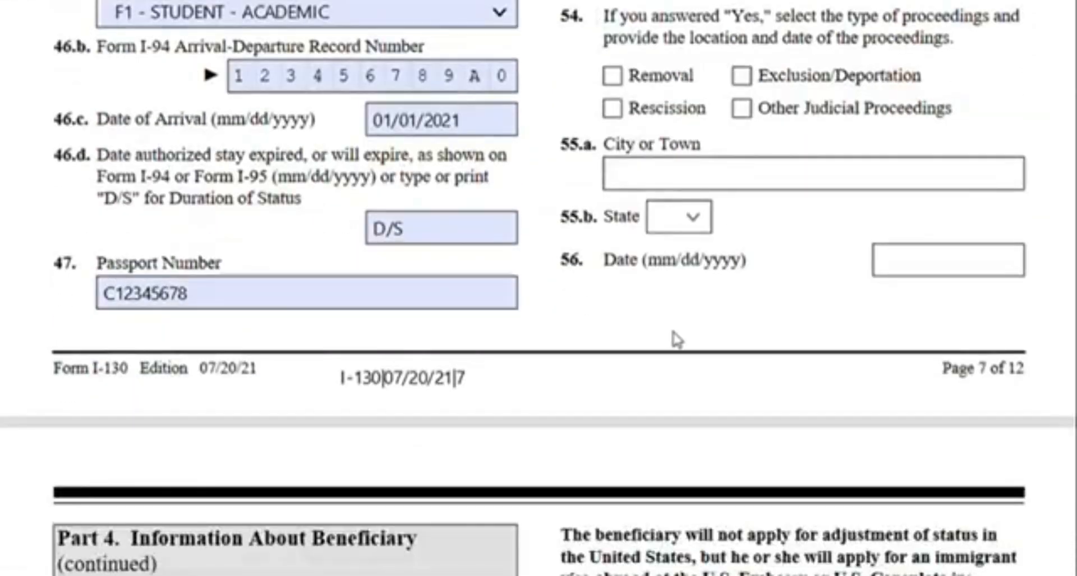
{"action": "scroll", "coordinate": [677, 342], "scroll_direction": "up", "scroll_amount": 12}
{"action": "scroll", "coordinate": [677, 337], "scroll_direction": "up", "scroll_amount": 6}
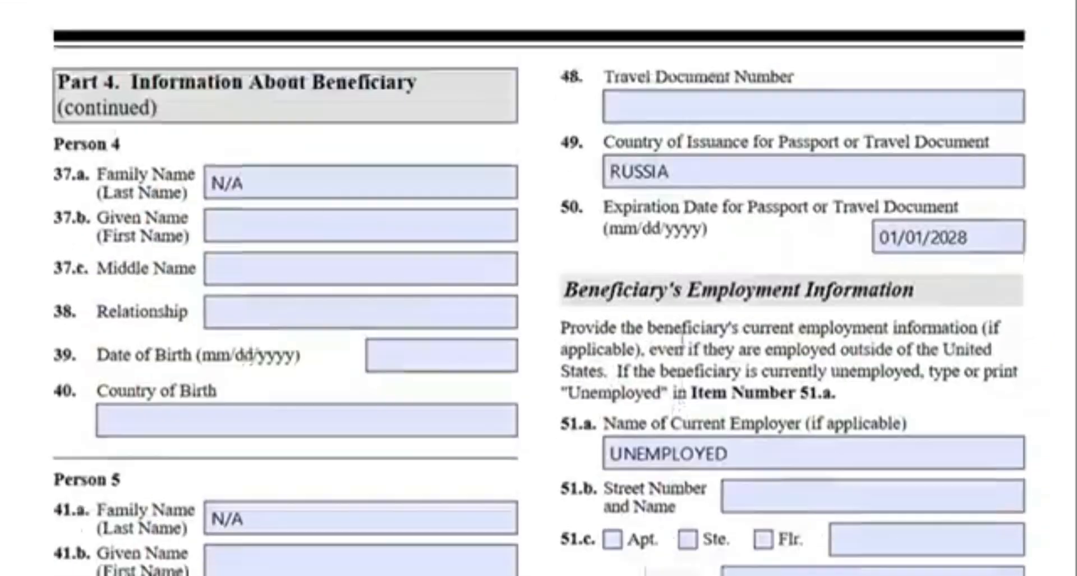
{"action": "scroll", "coordinate": [713, 315], "scroll_direction": "down", "scroll_amount": 2}
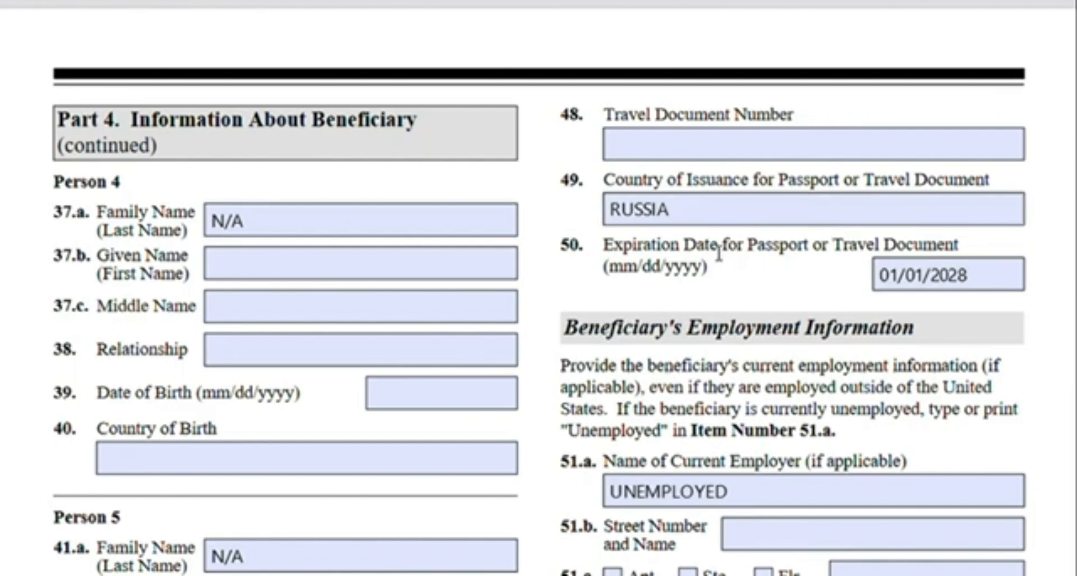
{"action": "scroll", "coordinate": [716, 252], "scroll_direction": "down", "scroll_amount": 3}
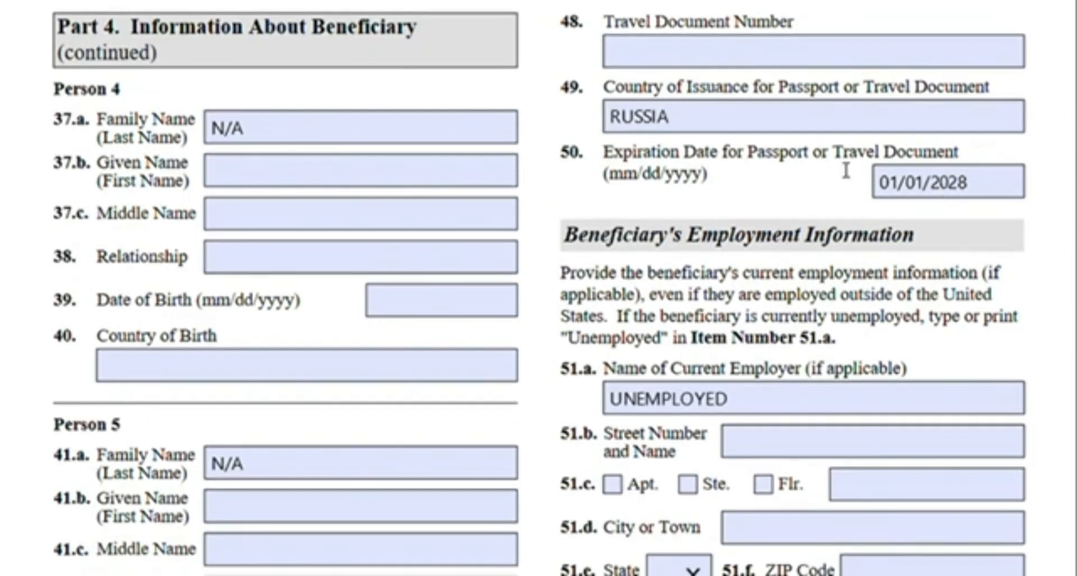
{"action": "scroll", "coordinate": [809, 201], "scroll_direction": "down", "scroll_amount": 3}
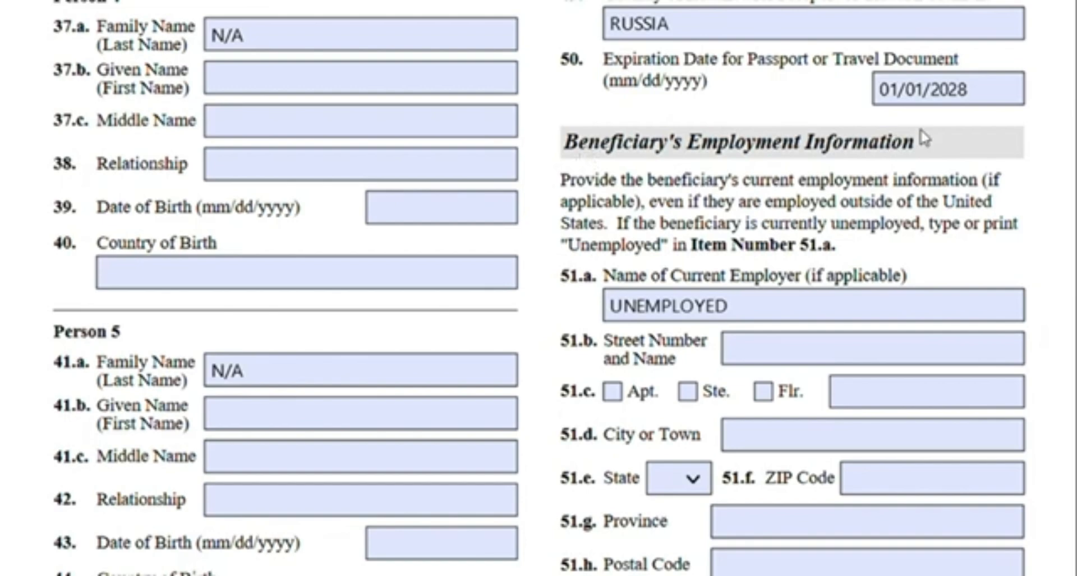
Highlight the Beneficiary's Employment Information heading and review the current employer entry
{"action": "scroll", "coordinate": [921, 137], "scroll_direction": "down", "scroll_amount": 3}
{"action": "left_click_drag", "start_coordinate": [650, 108], "coordinate": [996, 118]}
{"action": "left_click", "coordinate": [642, 150]}
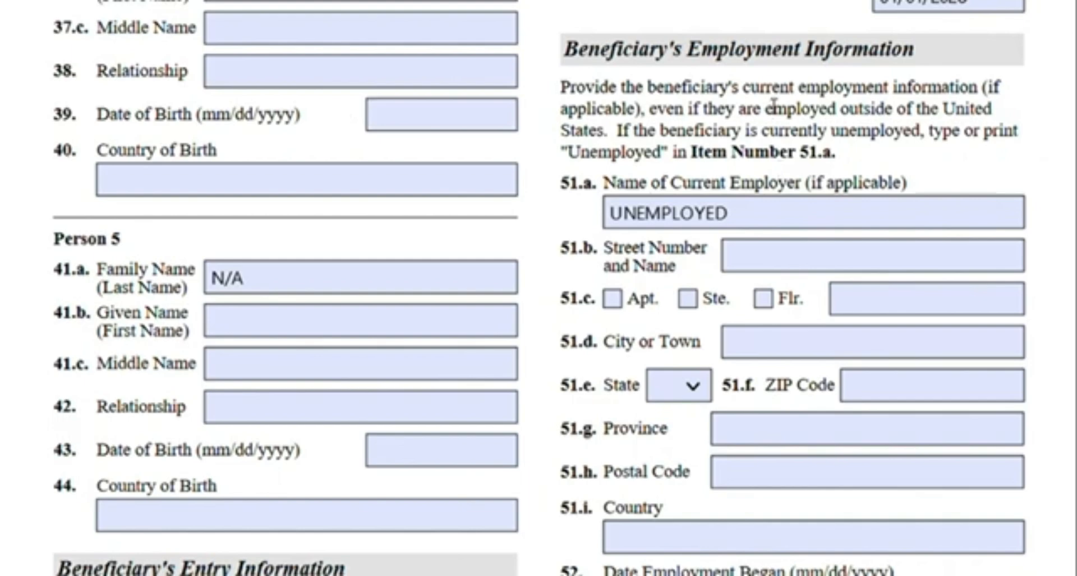
Scroll through the beneficiary's entry and additional information to the native written language section of Part 4
{"action": "scroll", "coordinate": [1072, 253], "scroll_direction": "down", "scroll_amount": 5}
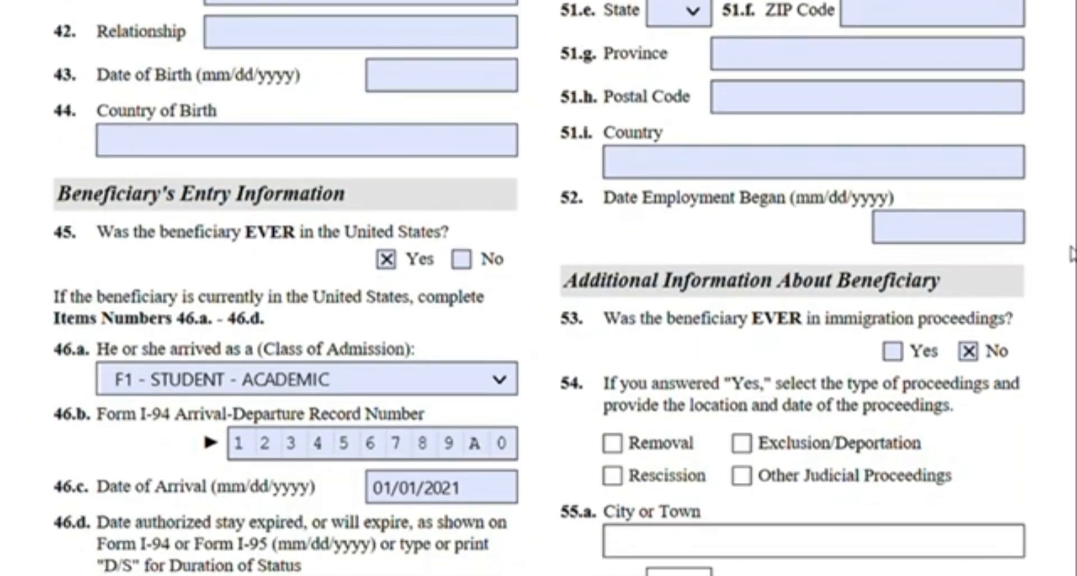
{"action": "scroll", "coordinate": [1071, 252], "scroll_direction": "down", "scroll_amount": 1}
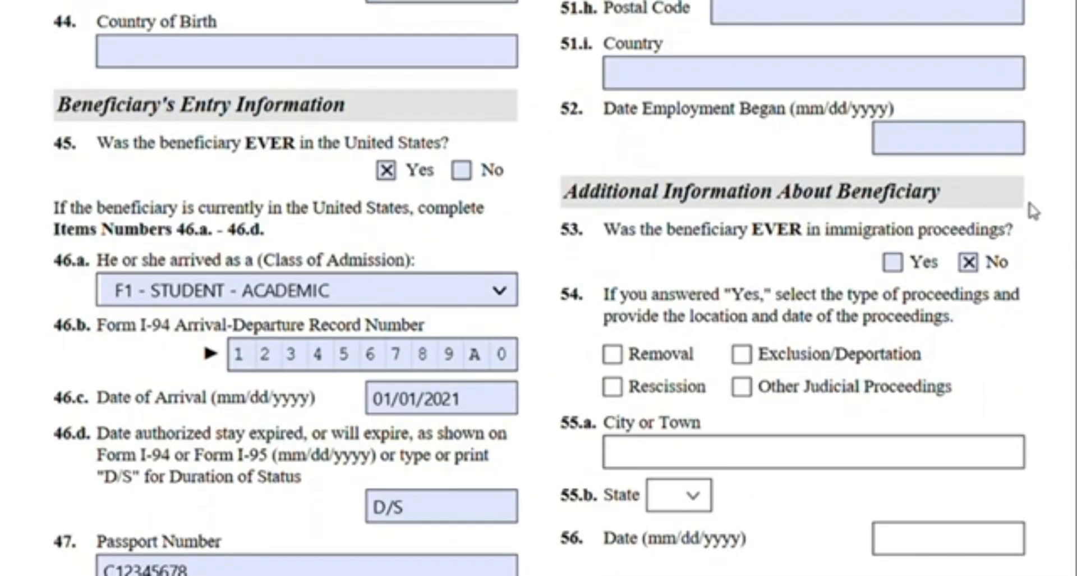
{"action": "scroll", "coordinate": [1031, 211], "scroll_direction": "down", "scroll_amount": 1}
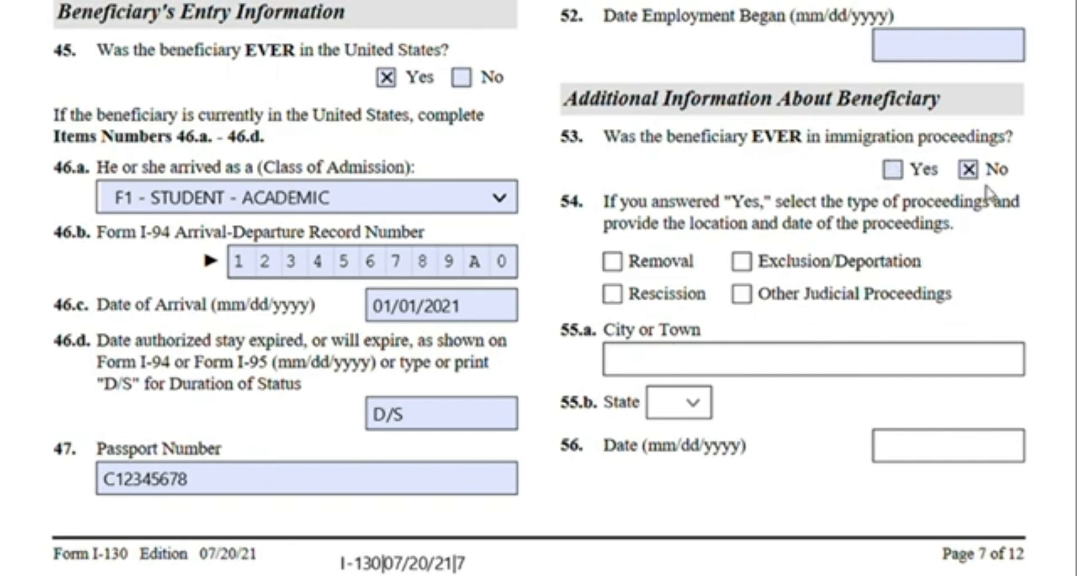
{"action": "scroll", "coordinate": [982, 196], "scroll_direction": "down", "scroll_amount": 3}
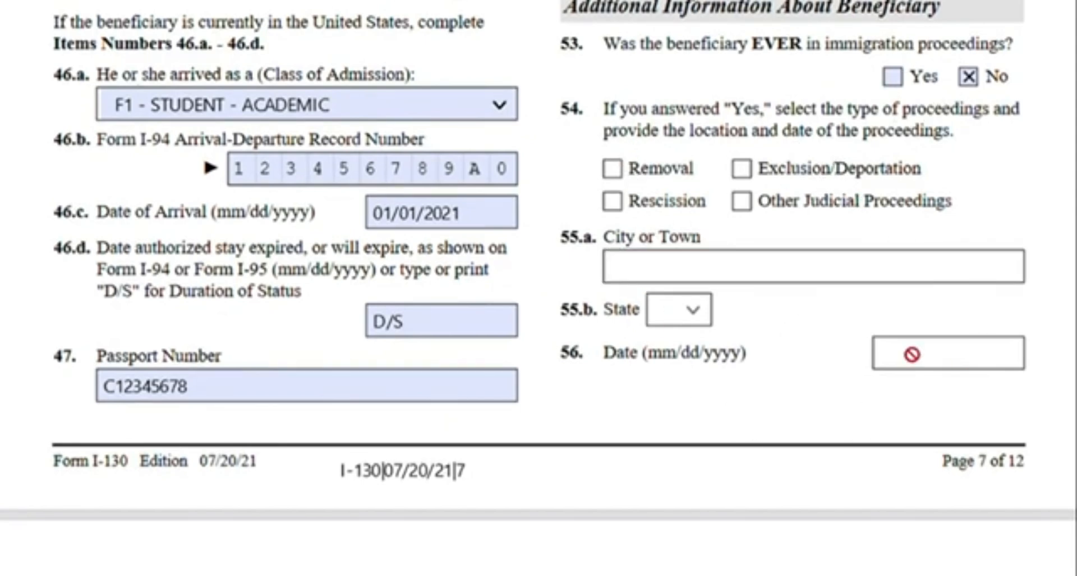
{"action": "scroll", "coordinate": [433, 291], "scroll_direction": "down", "scroll_amount": 5}
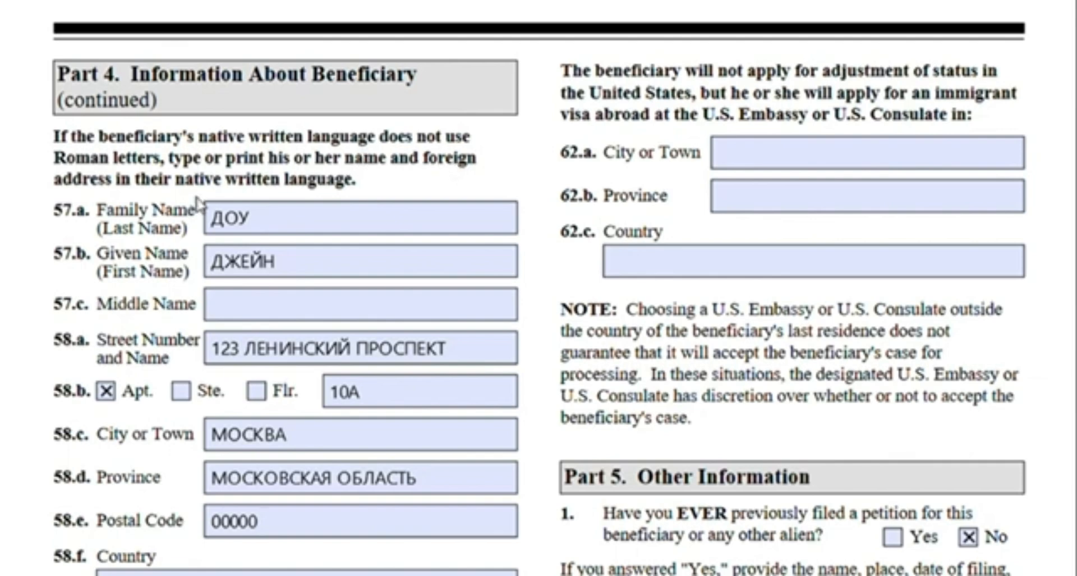
{"action": "scroll", "coordinate": [397, 156], "scroll_direction": "down", "scroll_amount": 3}
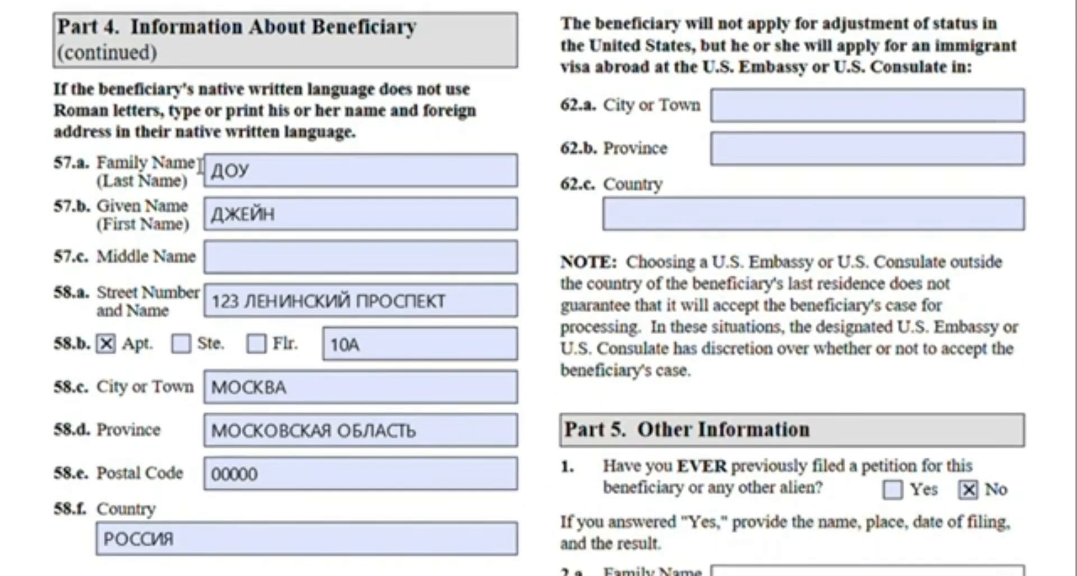
{"action": "scroll", "coordinate": [199, 164], "scroll_direction": "down", "scroll_amount": 2}
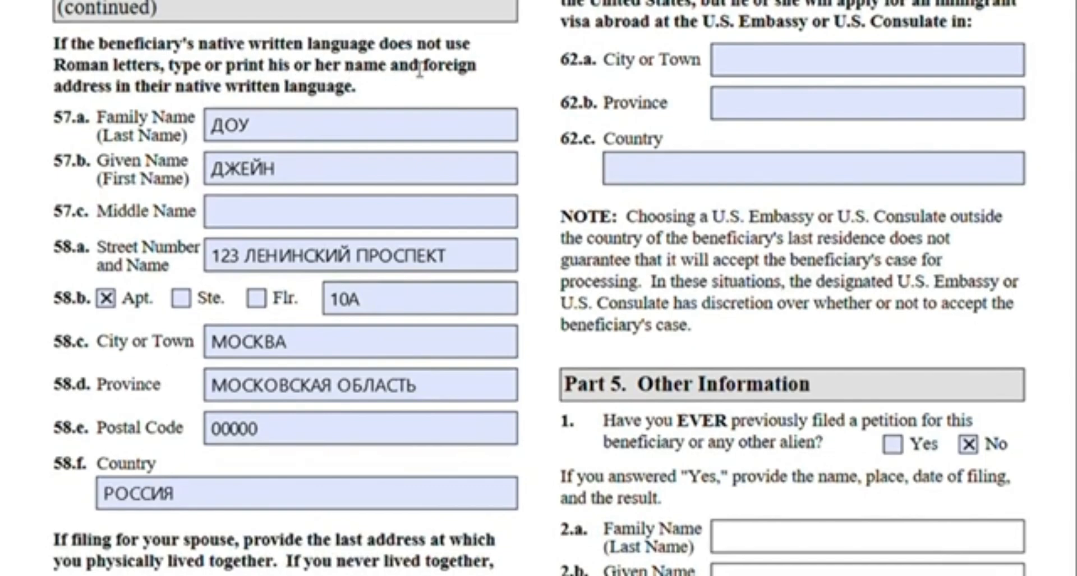
Highlight the instructions for giving the beneficiary's name and address in their native written language
{"action": "left_click", "coordinate": [495, 255]}
{"action": "left_click_drag", "start_coordinate": [198, 43], "coordinate": [170, 72]}
{"action": "left_click", "coordinate": [97, 72]}
{"action": "left_click_drag", "start_coordinate": [179, 76], "coordinate": [387, 77]}
{"action": "left_click", "coordinate": [180, 76]}
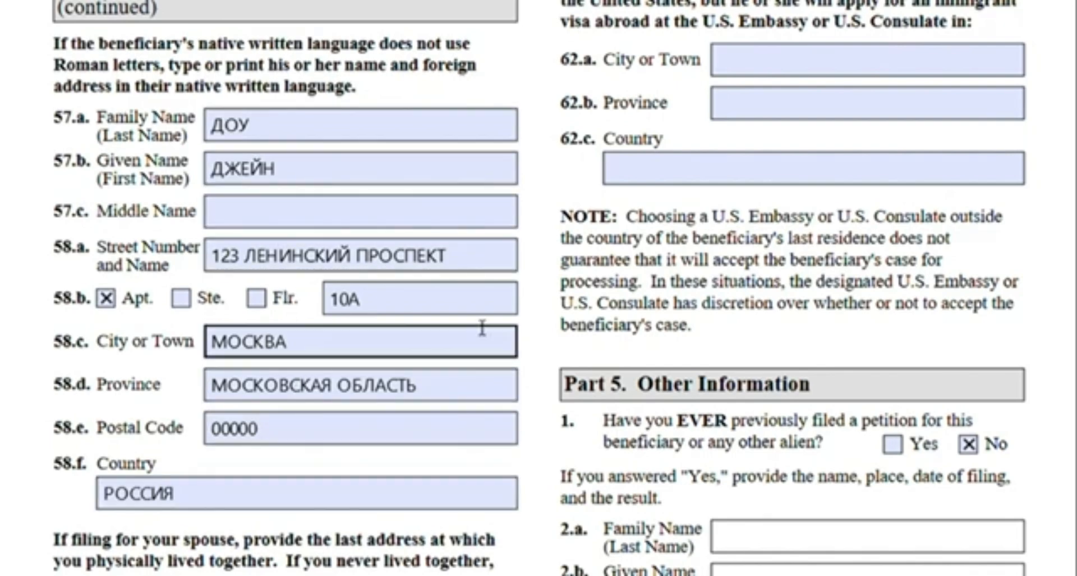
Highlight the item 59.a label for the last address where the spouses lived together
{"action": "scroll", "coordinate": [541, 199], "scroll_direction": "down", "scroll_amount": 8}
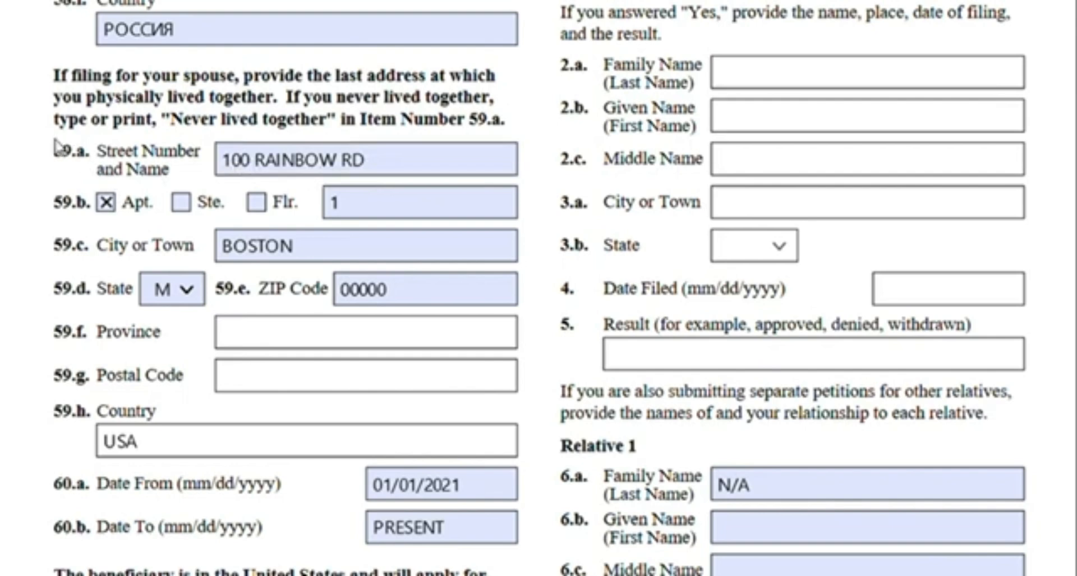
{"action": "left_click_drag", "start_coordinate": [53, 150], "coordinate": [89, 152]}
{"action": "left_click", "coordinate": [120, 170]}
{"action": "scroll", "coordinate": [314, 131], "scroll_direction": "down", "scroll_amount": 5}
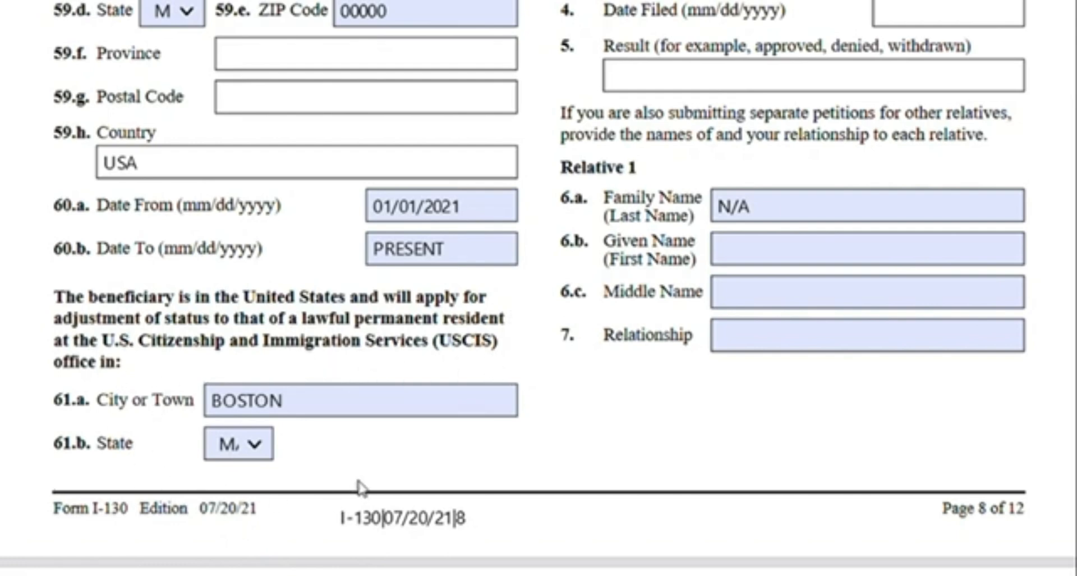
Highlight the paragraph about applying for adjustment of status at a USCIS office
{"action": "left_click_drag", "start_coordinate": [89, 297], "coordinate": [357, 306]}
{"action": "left_click", "coordinate": [357, 306]}
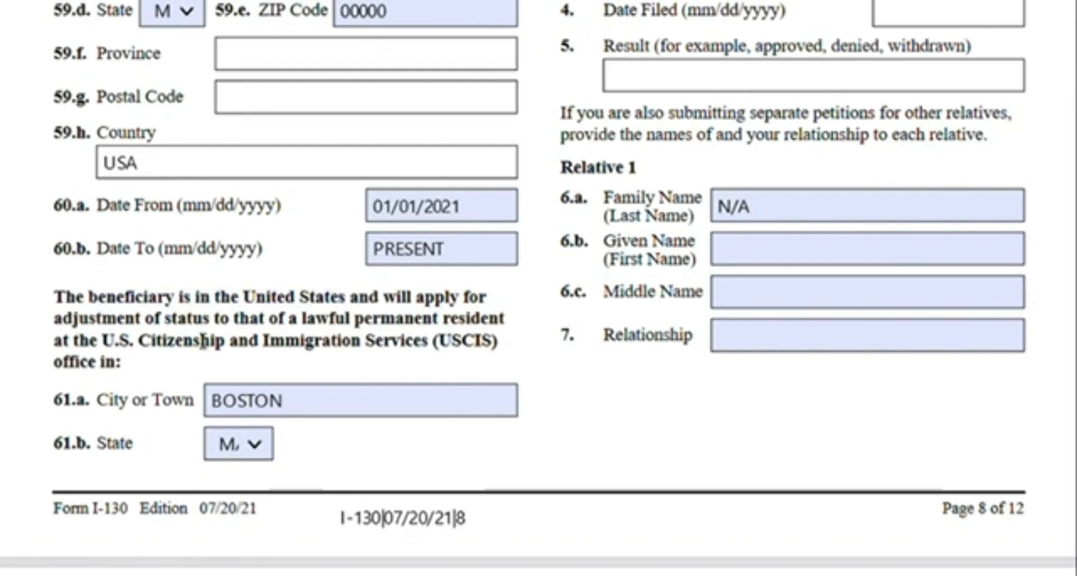
{"action": "left_click", "coordinate": [310, 405]}
{"action": "left_click_drag", "start_coordinate": [442, 347], "coordinate": [506, 346]}
{"action": "left_click", "coordinate": [336, 378]}
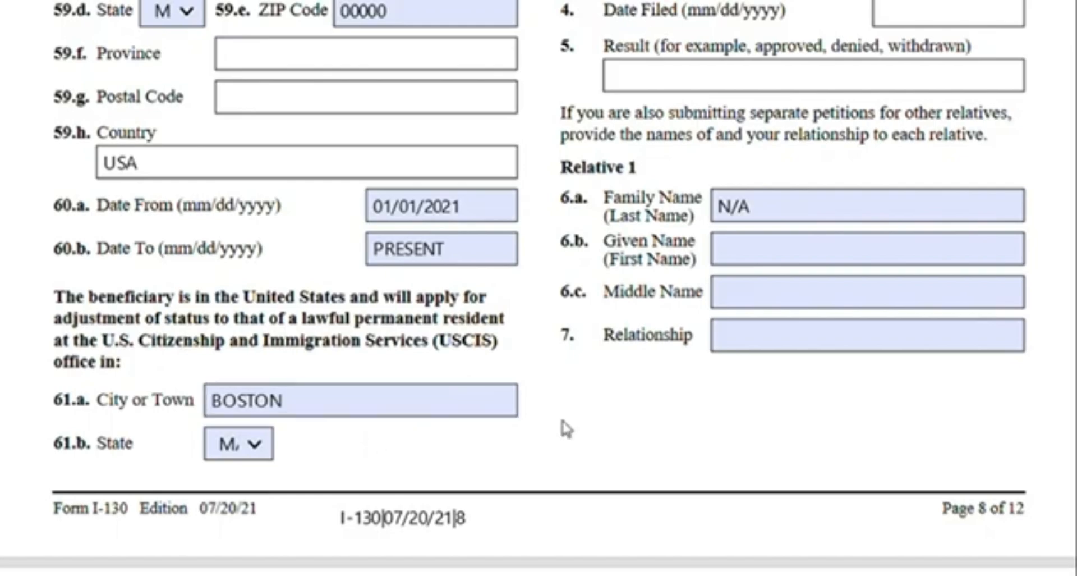
Highlight the paragraph about applying for an immigrant visa at a U.S. Embassy or Consulate abroad
{"action": "scroll", "coordinate": [562, 428], "scroll_direction": "up", "scroll_amount": 10}
{"action": "scroll", "coordinate": [581, 429], "scroll_direction": "up", "scroll_amount": 5}
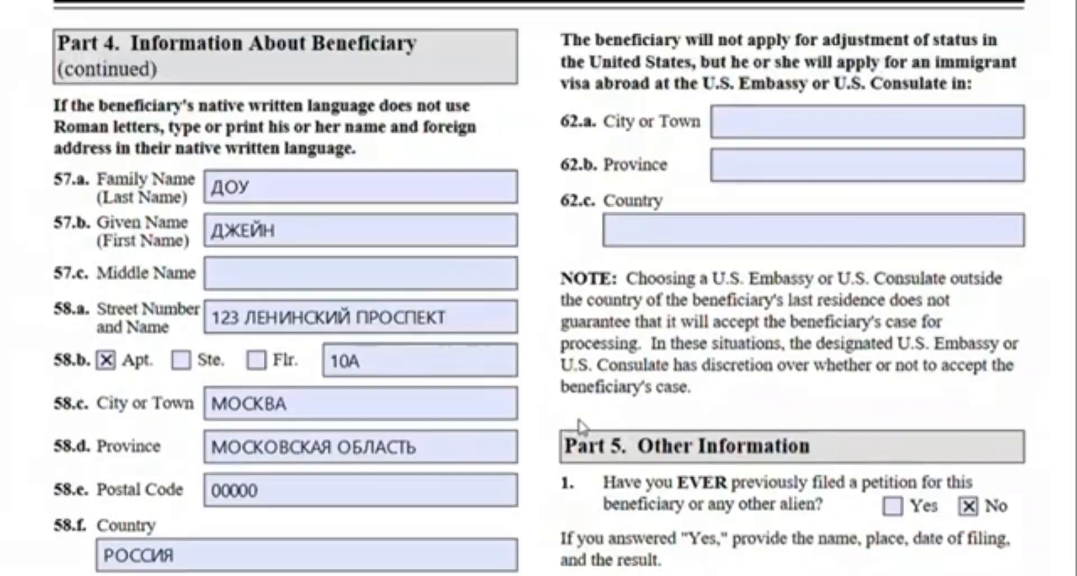
{"action": "scroll", "coordinate": [583, 154], "scroll_direction": "down", "scroll_amount": 20}
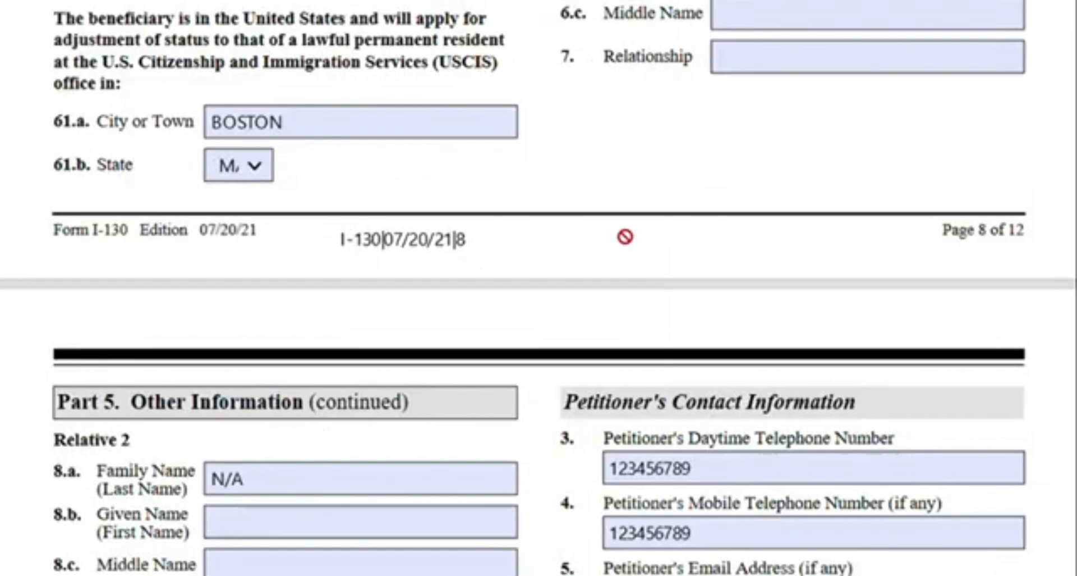
{"action": "scroll", "coordinate": [623, 236], "scroll_direction": "up", "scroll_amount": 3}
{"action": "scroll", "coordinate": [851, 200], "scroll_direction": "up", "scroll_amount": 15}
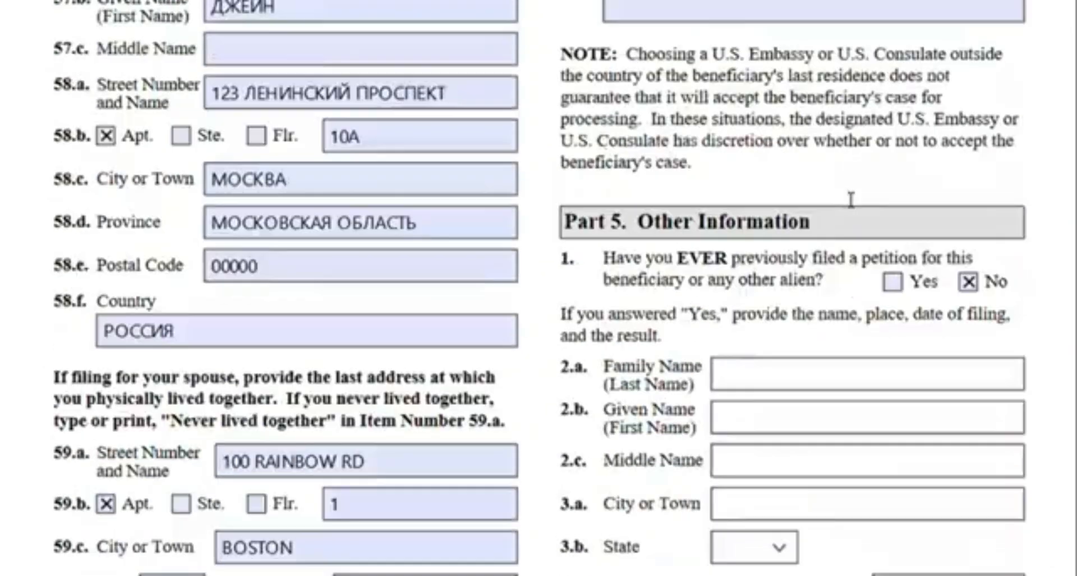
{"action": "scroll", "coordinate": [645, 278], "scroll_direction": "down", "scroll_amount": 3}
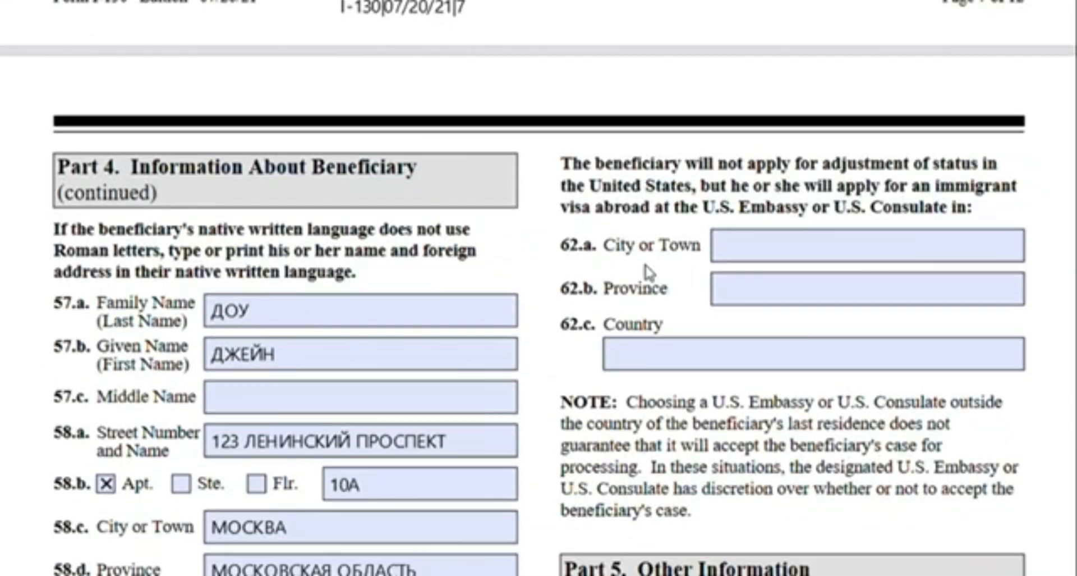
{"action": "left_click_drag", "start_coordinate": [571, 168], "coordinate": [973, 215]}
{"action": "left_click", "coordinate": [980, 219]}
Review Part 5 Other Information, including previous petitions and the Relative 1 entries
{"action": "scroll", "coordinate": [854, 184], "scroll_direction": "down", "scroll_amount": 3}
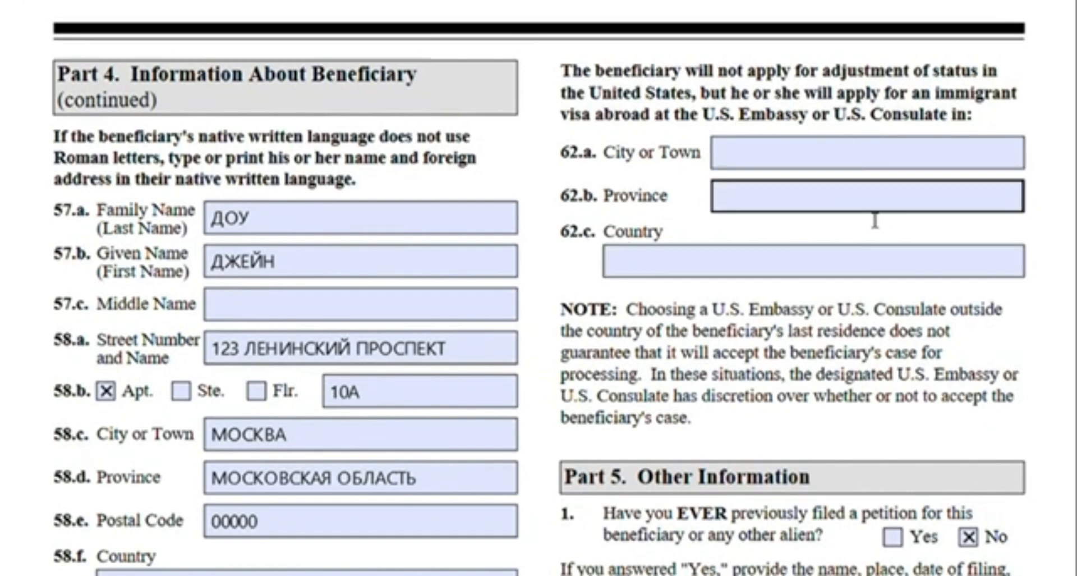
{"action": "scroll", "coordinate": [666, 196], "scroll_direction": "down", "scroll_amount": 6}
{"action": "scroll", "coordinate": [673, 196], "scroll_direction": "down", "scroll_amount": 6}
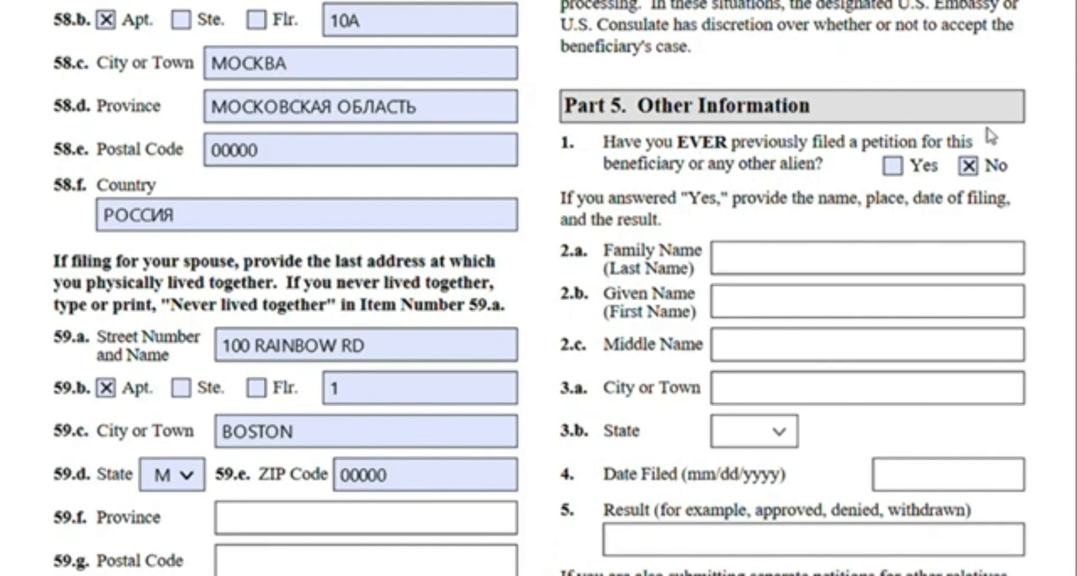
{"action": "scroll", "coordinate": [954, 123], "scroll_direction": "down", "scroll_amount": 3}
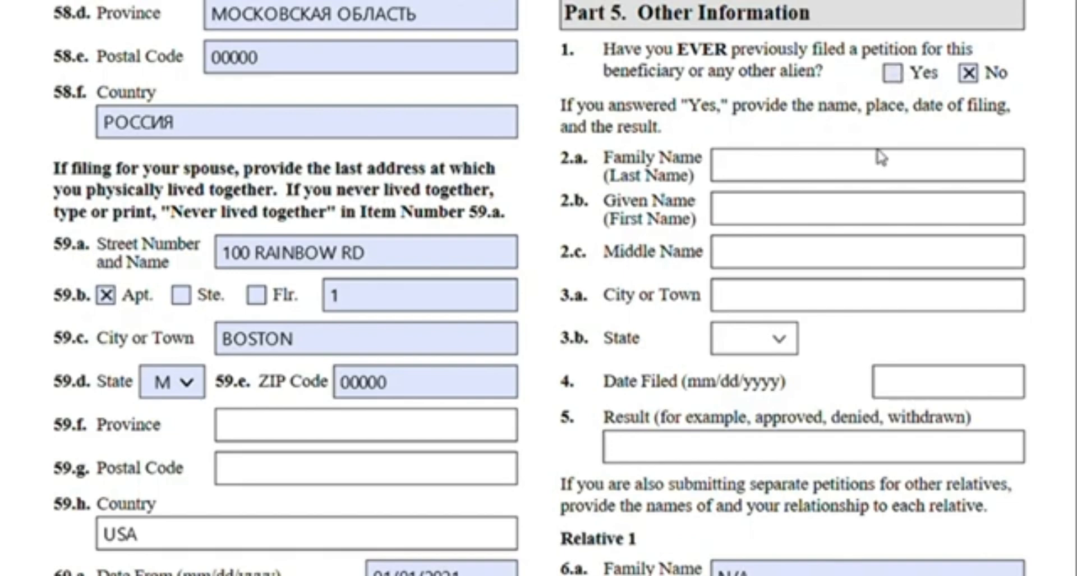
{"action": "scroll", "coordinate": [883, 152], "scroll_direction": "down", "scroll_amount": 5}
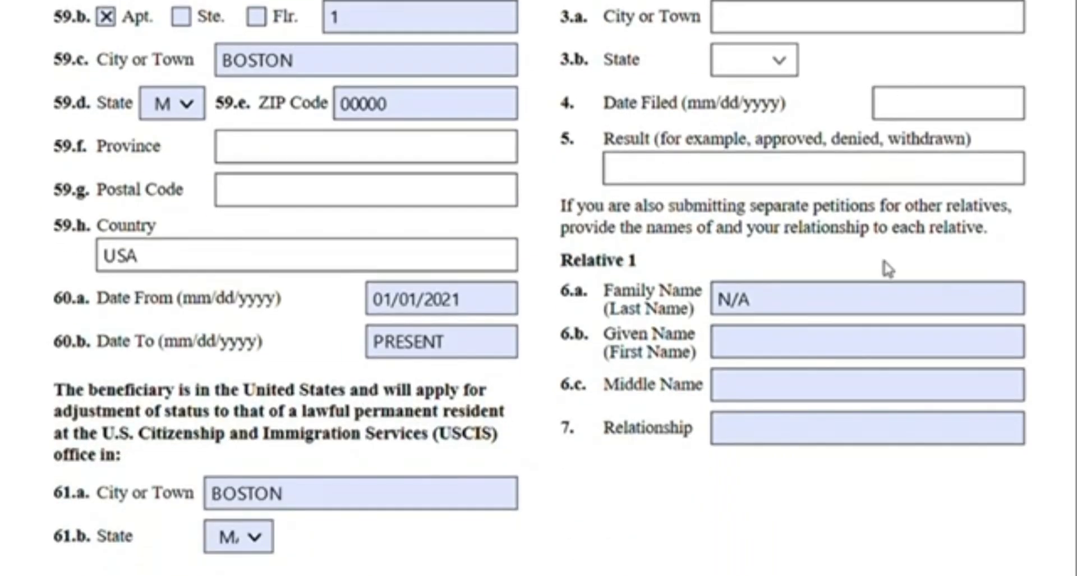
{"action": "scroll", "coordinate": [842, 271], "scroll_direction": "up", "scroll_amount": 3}
{"action": "scroll", "coordinate": [791, 264], "scroll_direction": "down", "scroll_amount": 2}
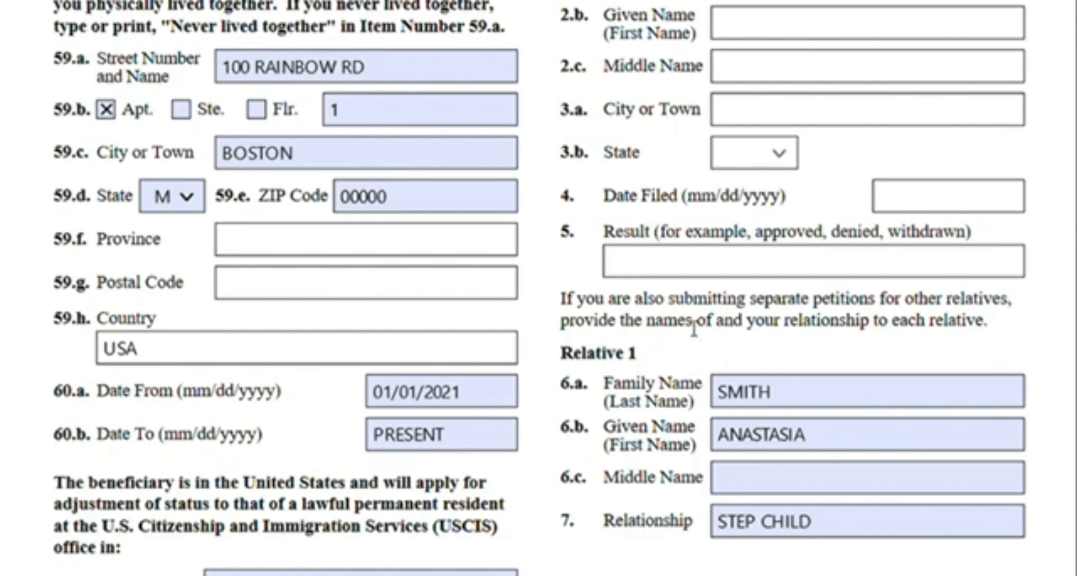
{"action": "scroll", "coordinate": [698, 317], "scroll_direction": "down", "scroll_amount": 2}
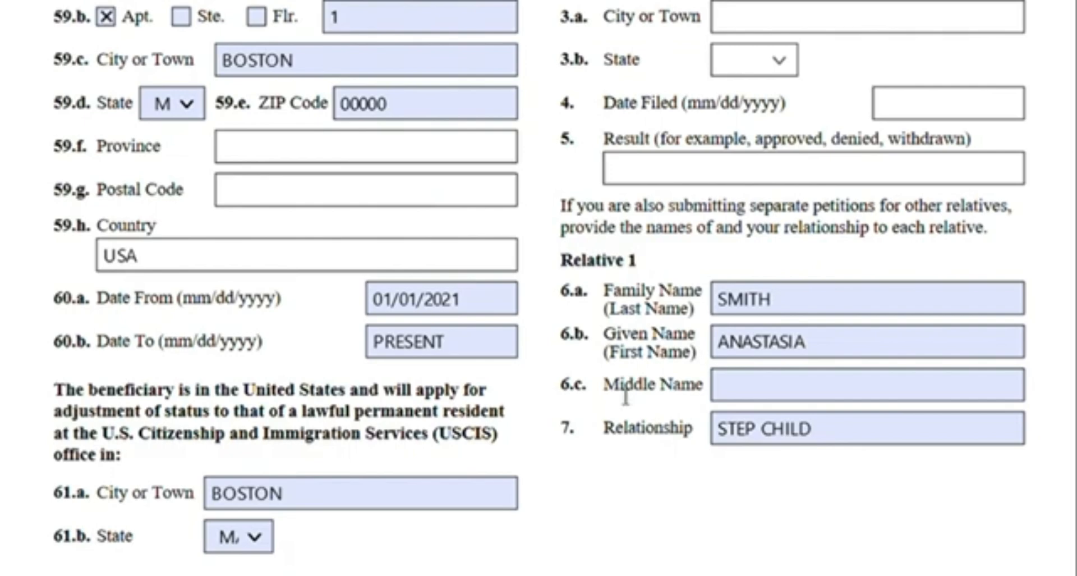
Highlight the Penalties paragraph above Part 6 of the petition
{"action": "scroll", "coordinate": [196, 98], "scroll_direction": "down", "scroll_amount": 10}
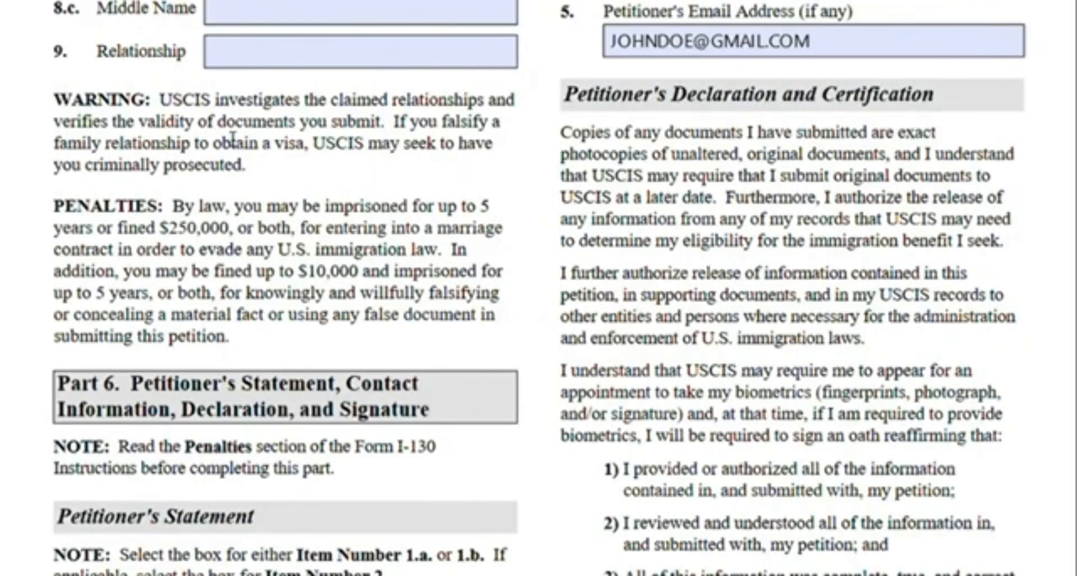
{"action": "scroll", "coordinate": [336, 185], "scroll_direction": "up", "scroll_amount": 3}
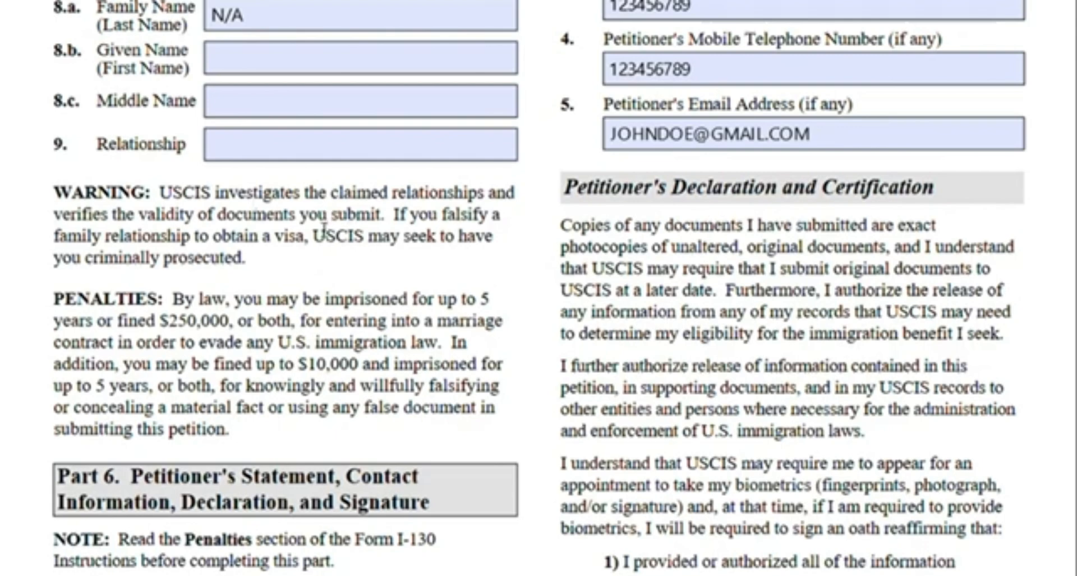
{"action": "scroll", "coordinate": [324, 230], "scroll_direction": "down", "scroll_amount": 3}
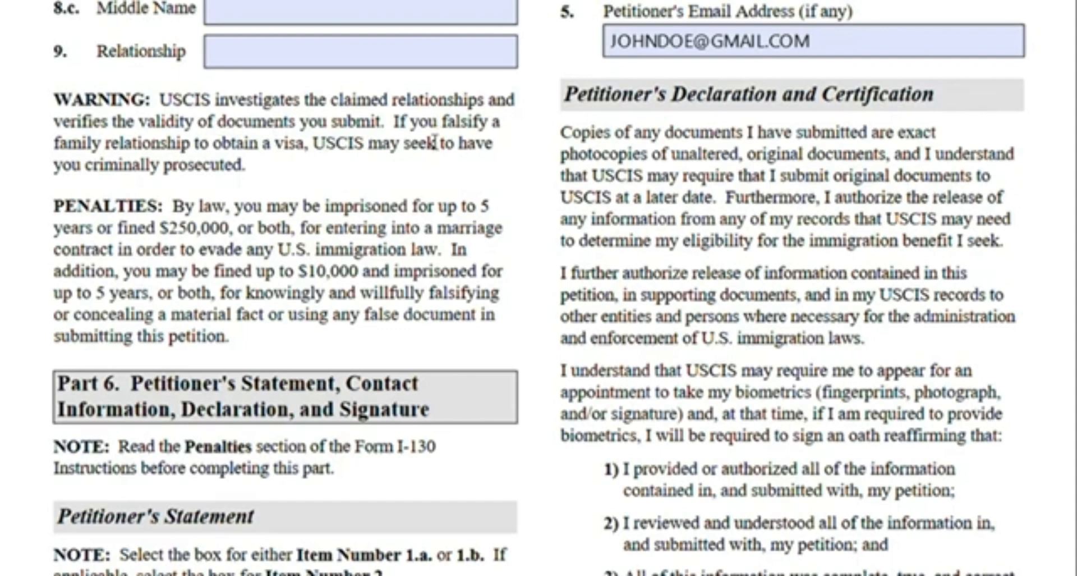
{"action": "scroll", "coordinate": [435, 143], "scroll_direction": "down", "scroll_amount": 3}
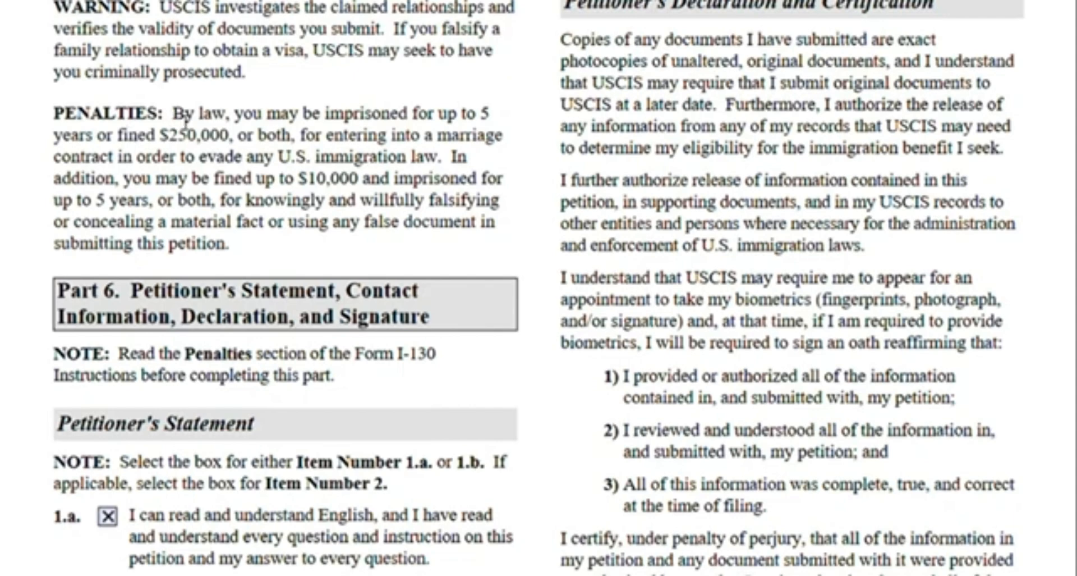
{"action": "left_click_drag", "start_coordinate": [183, 118], "coordinate": [250, 168]}
{"action": "left_click", "coordinate": [310, 185]}
Review the Part 6 petitioner's statement, signature and date fields, and the petitioner's contact information
{"action": "scroll", "coordinate": [391, 216], "scroll_direction": "down", "scroll_amount": 3}
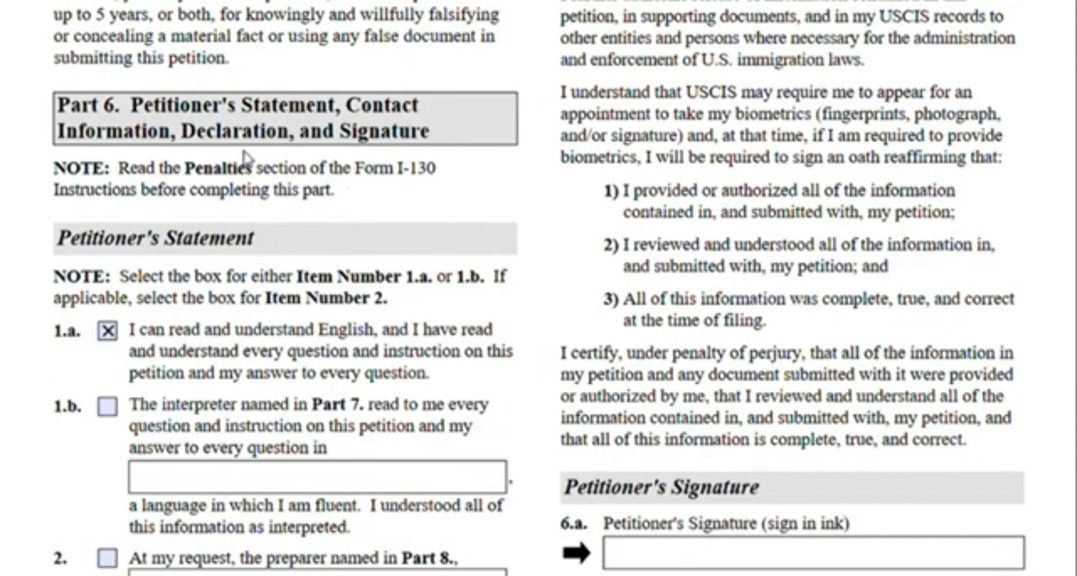
{"action": "scroll", "coordinate": [381, 152], "scroll_direction": "down", "scroll_amount": 2}
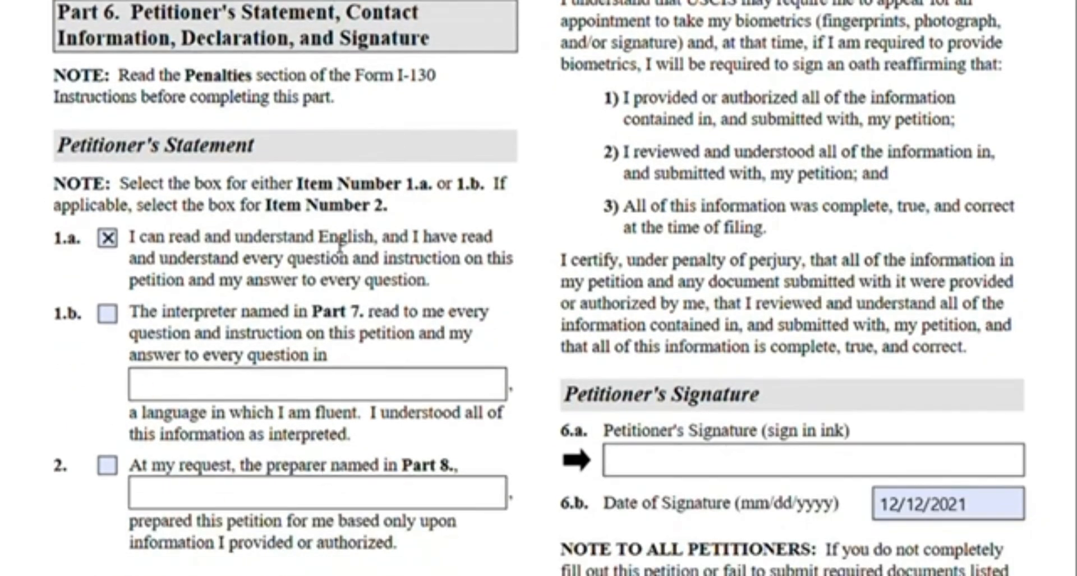
{"action": "scroll", "coordinate": [155, 267], "scroll_direction": "down", "scroll_amount": 2}
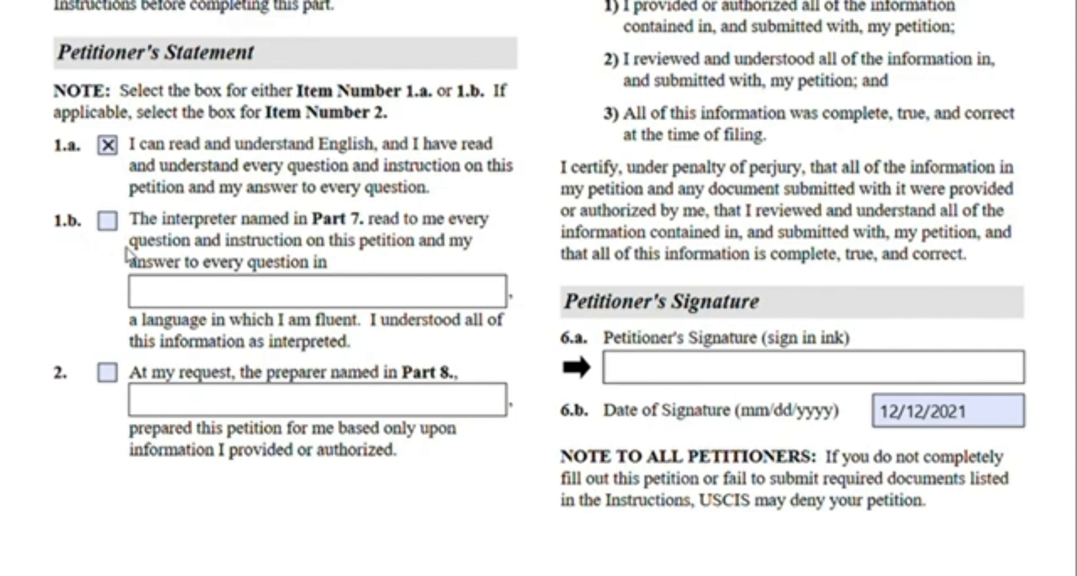
{"action": "scroll", "coordinate": [134, 247], "scroll_direction": "down", "scroll_amount": 3}
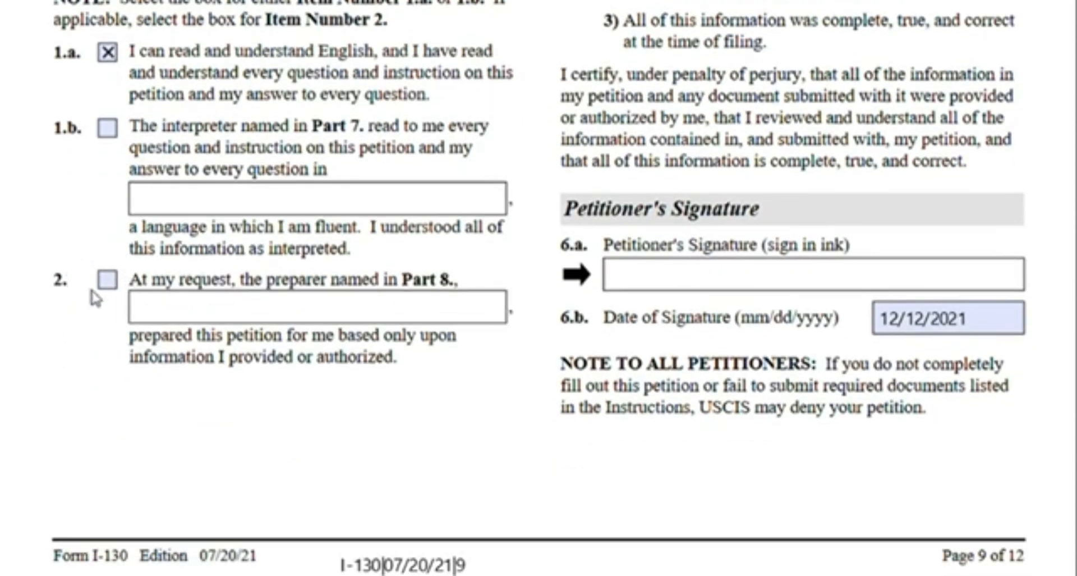
{"action": "scroll", "coordinate": [106, 281], "scroll_direction": "up", "scroll_amount": 3}
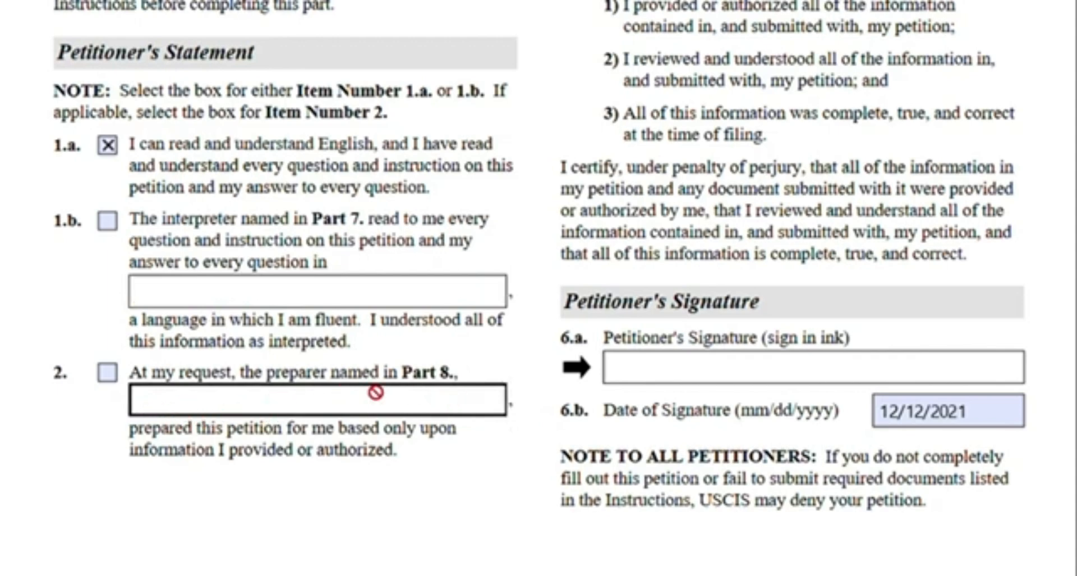
{"action": "scroll", "coordinate": [645, 344], "scroll_direction": "up", "scroll_amount": 8}
{"action": "scroll", "coordinate": [646, 343], "scroll_direction": "up", "scroll_amount": 5}
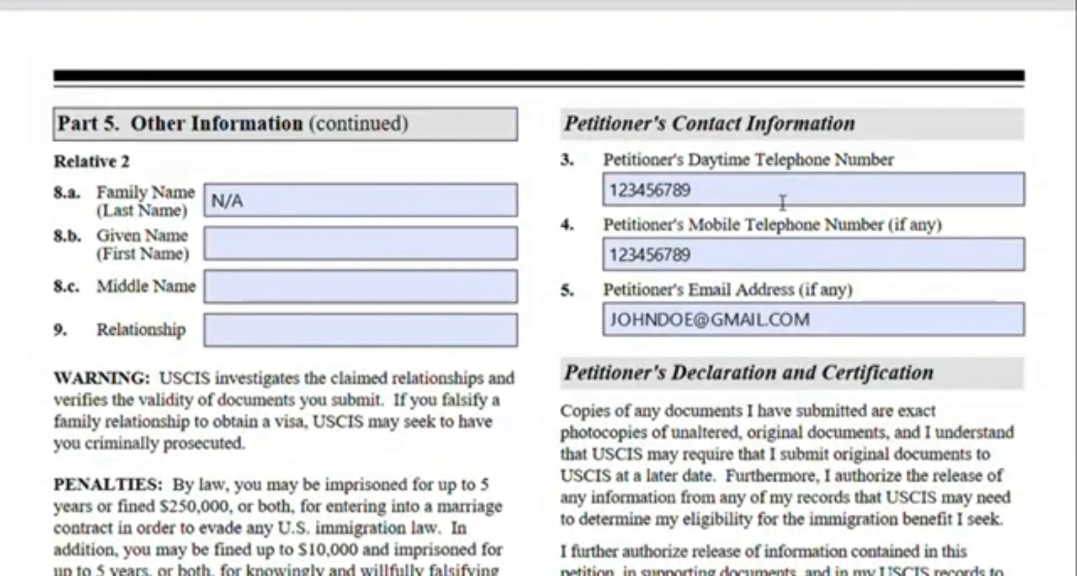
{"action": "scroll", "coordinate": [746, 236], "scroll_direction": "down", "scroll_amount": 2}
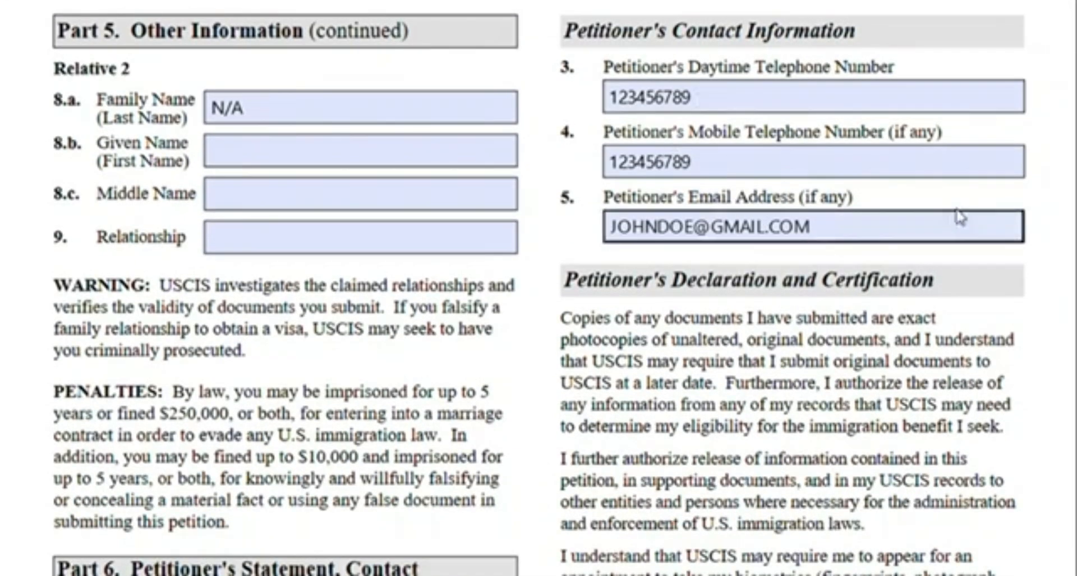
{"action": "scroll", "coordinate": [803, 267], "scroll_direction": "down", "scroll_amount": 8}
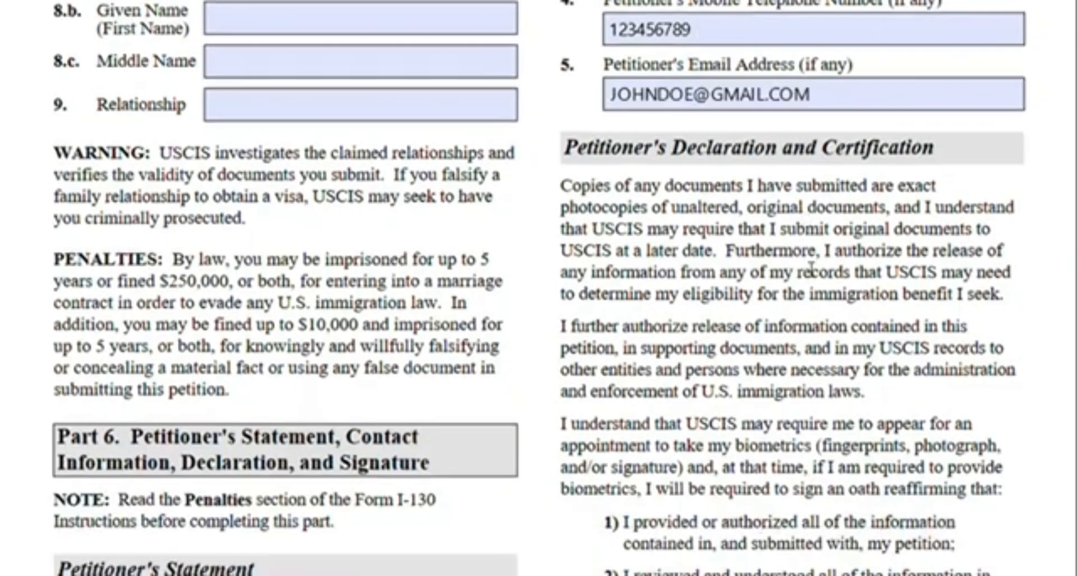
Review Part 7 Interpreter's information and Part 8 Preparer's information, including the N/A name entries
{"action": "scroll", "coordinate": [985, 181], "scroll_direction": "down", "scroll_amount": 5}
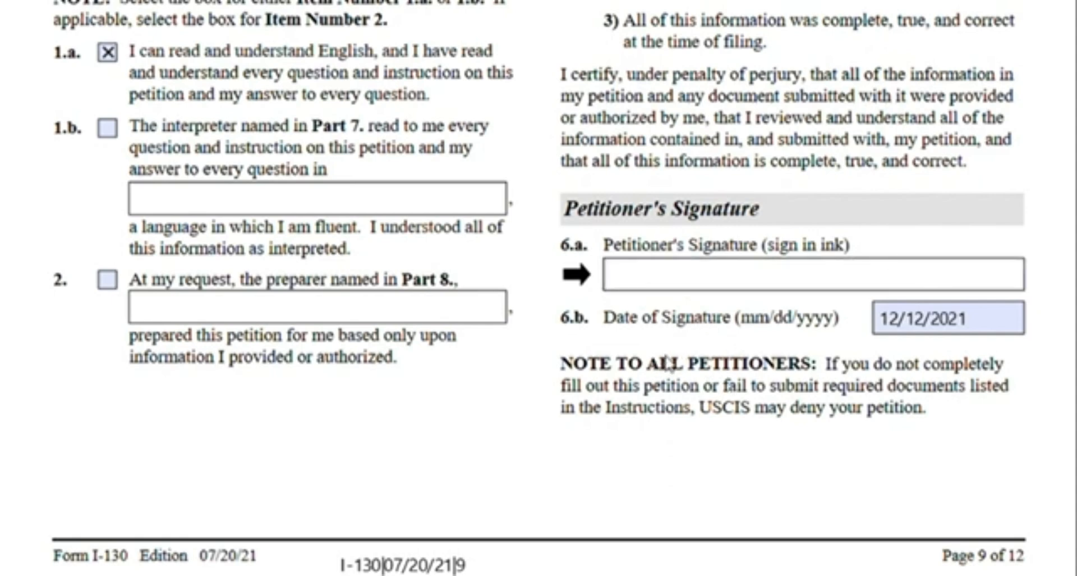
{"action": "scroll", "coordinate": [790, 340], "scroll_direction": "down", "scroll_amount": 10}
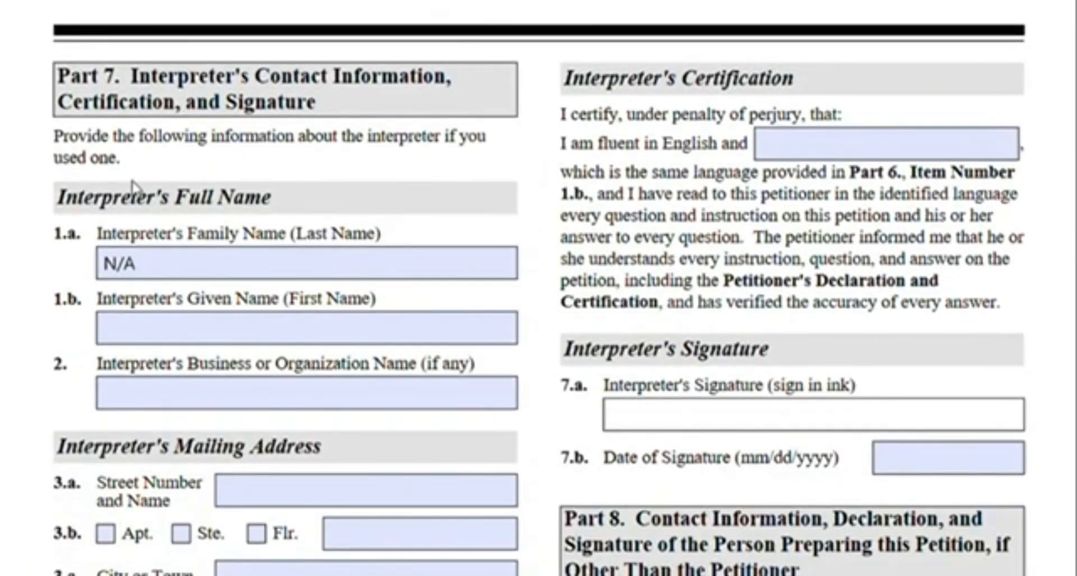
{"action": "scroll", "coordinate": [322, 446], "scroll_direction": "down", "scroll_amount": 6}
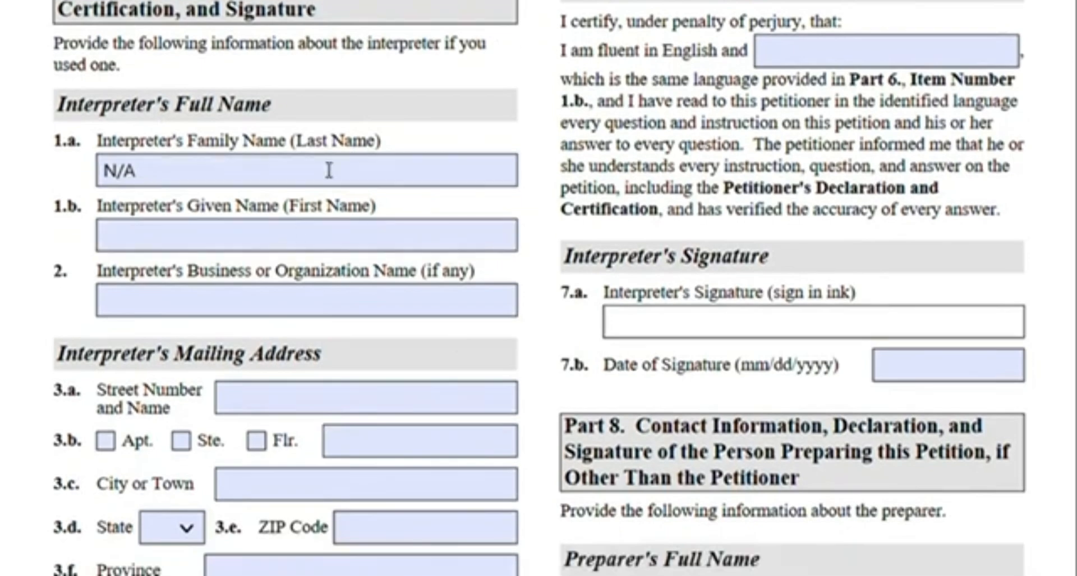
{"action": "scroll", "coordinate": [313, 265], "scroll_direction": "up", "scroll_amount": 6}
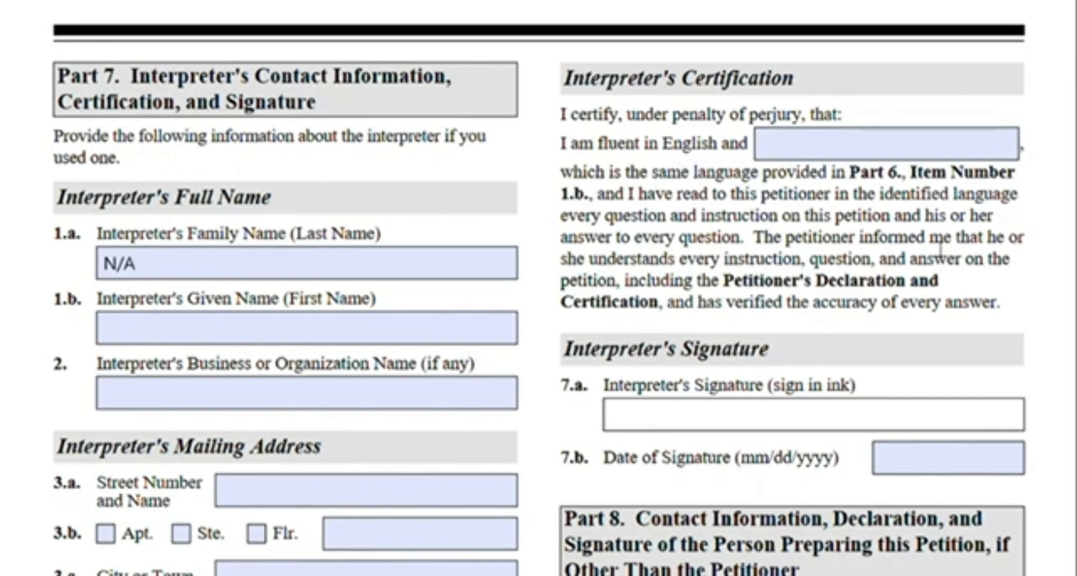
{"action": "scroll", "coordinate": [936, 261], "scroll_direction": "down", "scroll_amount": 3}
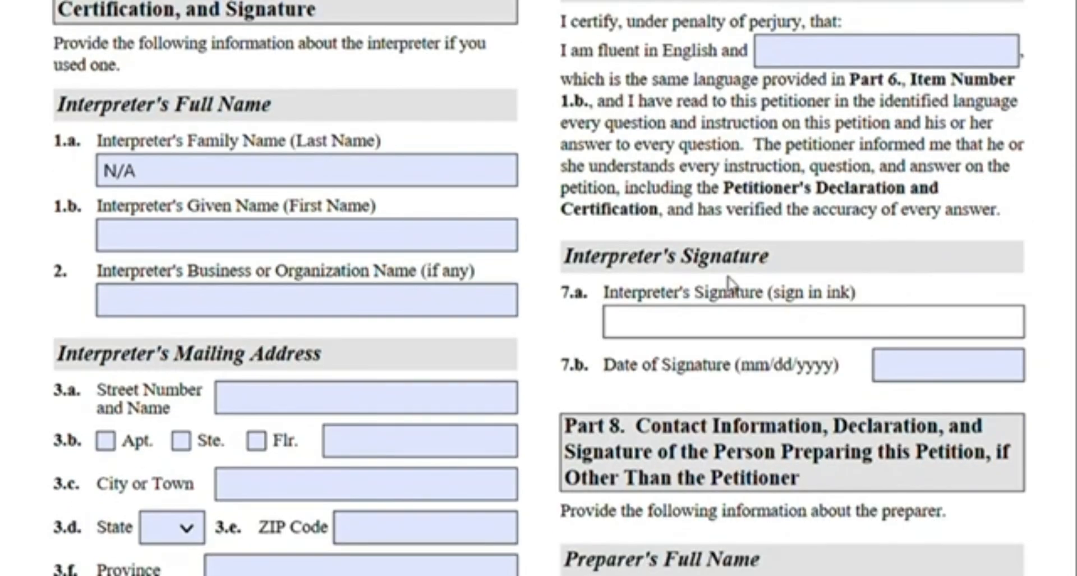
{"action": "scroll", "coordinate": [762, 287], "scroll_direction": "down", "scroll_amount": 9}
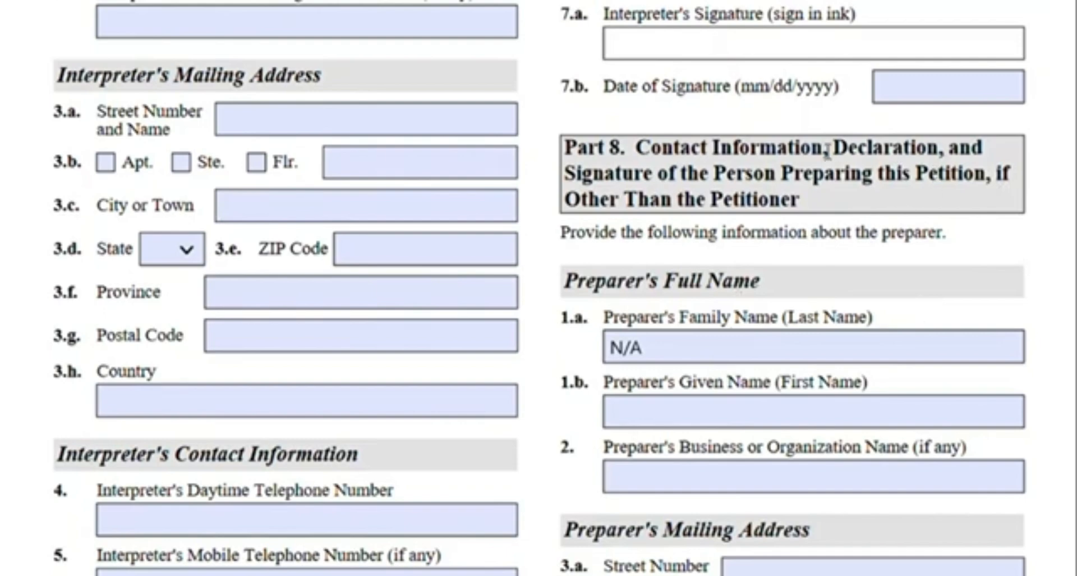
{"action": "scroll", "coordinate": [925, 157], "scroll_direction": "down", "scroll_amount": 6}
{"action": "left_click", "coordinate": [983, 164]}
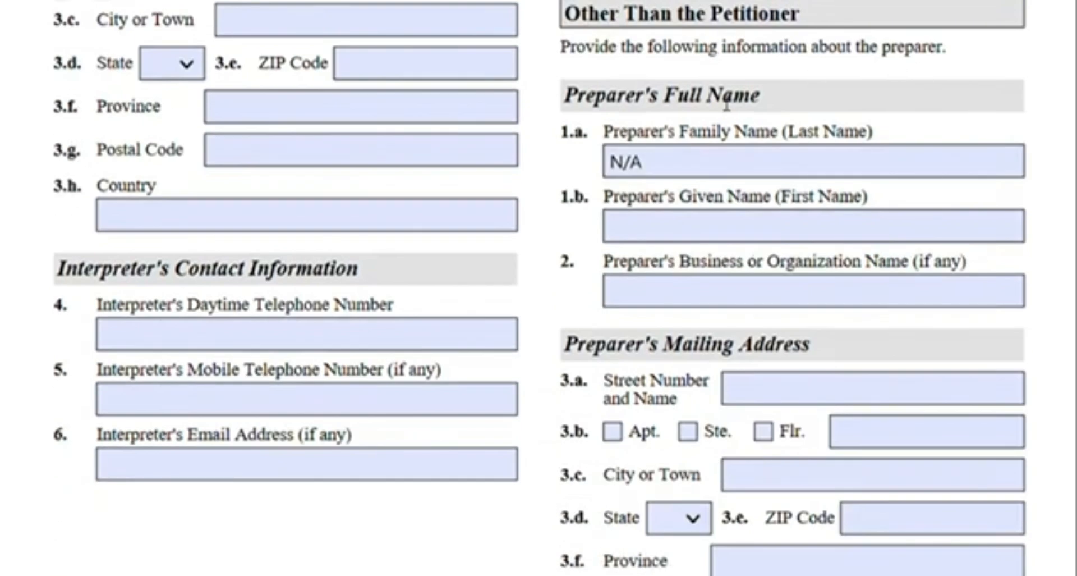
{"action": "scroll", "coordinate": [727, 107], "scroll_direction": "down", "scroll_amount": 3}
{"action": "scroll", "coordinate": [811, 355], "scroll_direction": "up", "scroll_amount": 15}
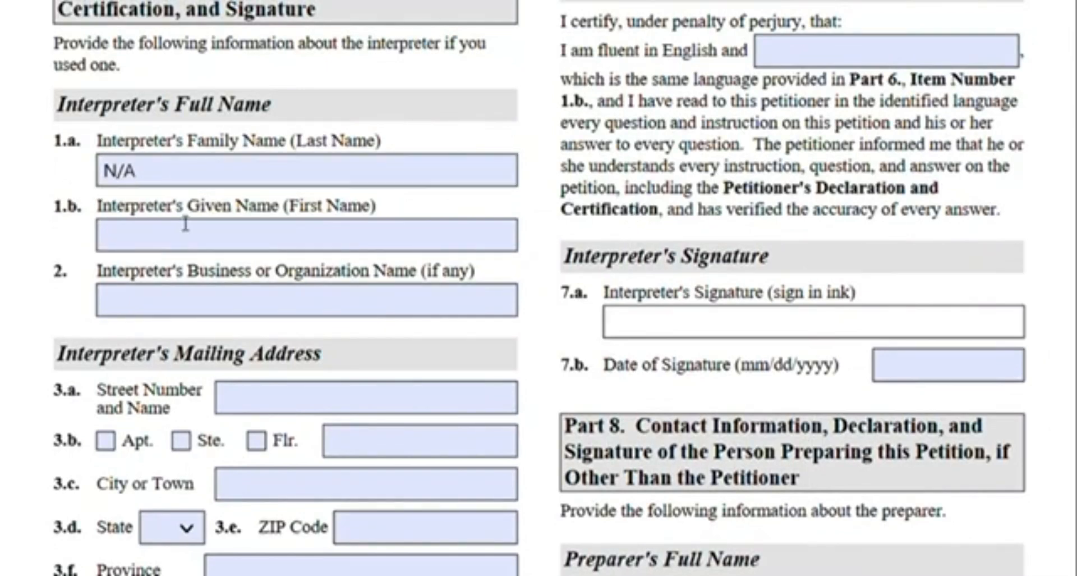
{"action": "scroll", "coordinate": [687, 362], "scroll_direction": "down", "scroll_amount": 1}
{"action": "scroll", "coordinate": [693, 330], "scroll_direction": "down", "scroll_amount": 20}
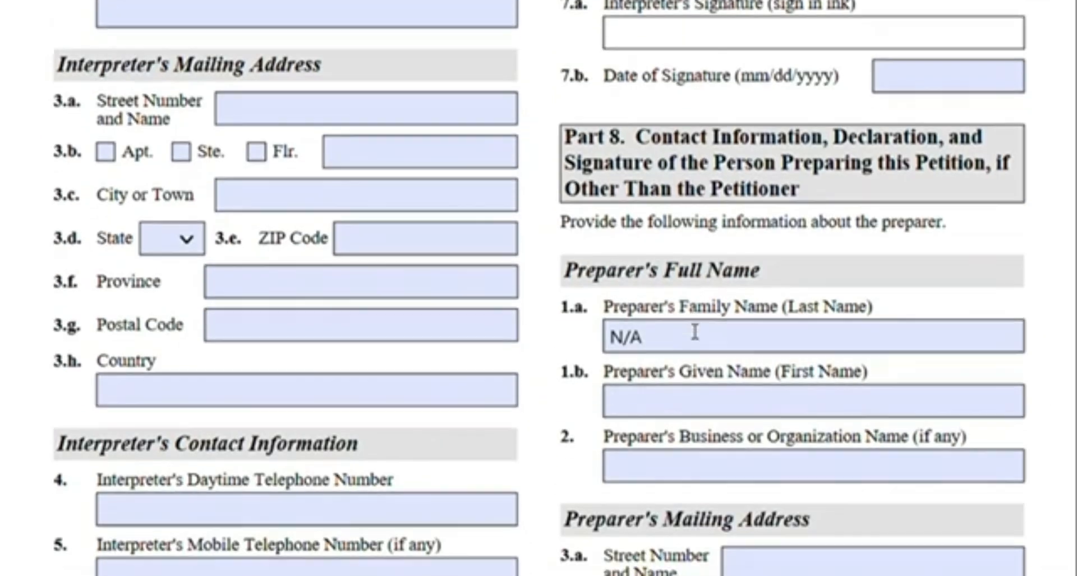
Review the Additional Information part, including the extra physical address and employer entries
{"action": "scroll", "coordinate": [687, 330], "scroll_direction": "down", "scroll_amount": 20}
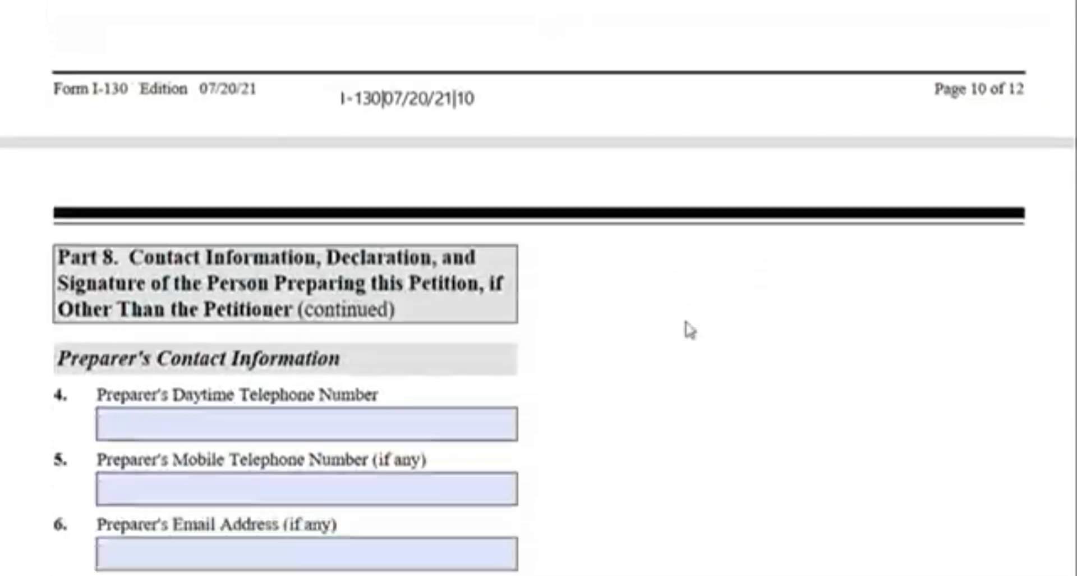
{"action": "scroll", "coordinate": [688, 330], "scroll_direction": "down", "scroll_amount": 20}
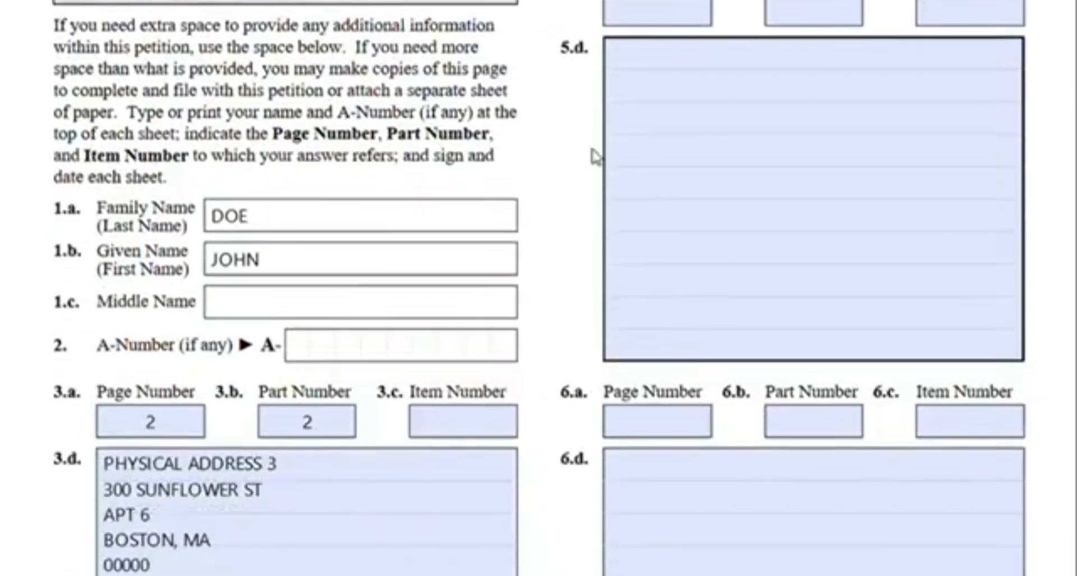
{"action": "scroll", "coordinate": [630, 192], "scroll_direction": "down", "scroll_amount": 3}
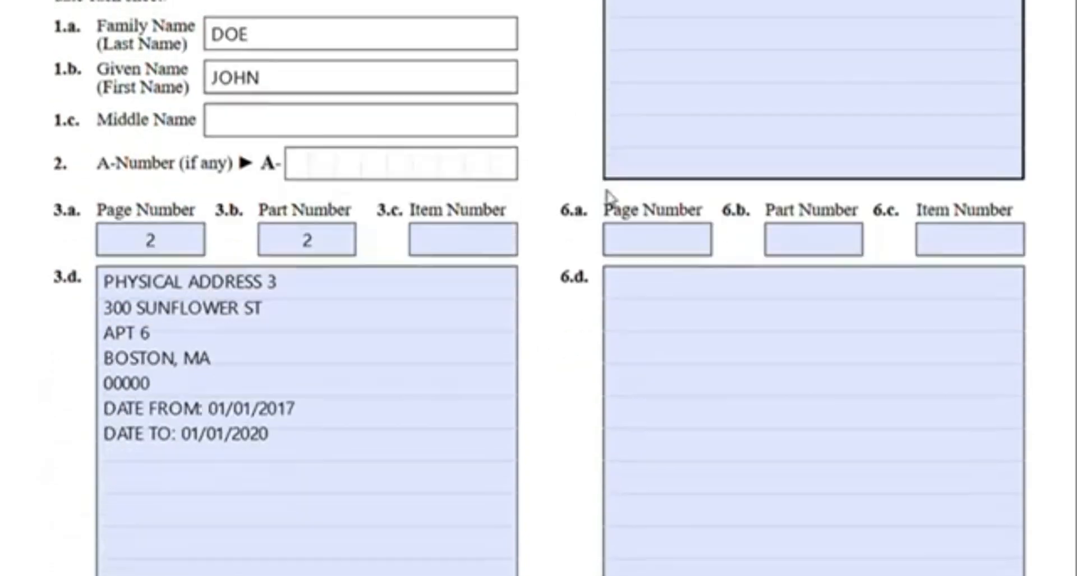
{"action": "scroll", "coordinate": [392, 480], "scroll_direction": "down", "scroll_amount": 8}
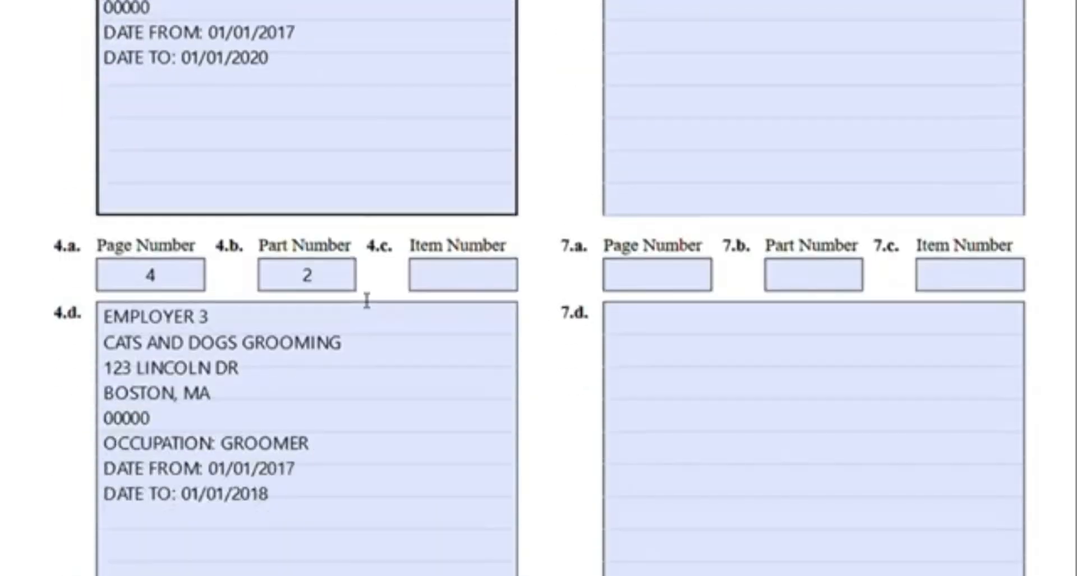
Return to the form's first page and select the Form I-130 identifier in the header
{"action": "scroll", "coordinate": [599, 367], "scroll_direction": "up", "scroll_amount": 7}
{"action": "scroll", "coordinate": [599, 368], "scroll_direction": "up", "scroll_amount": 11}
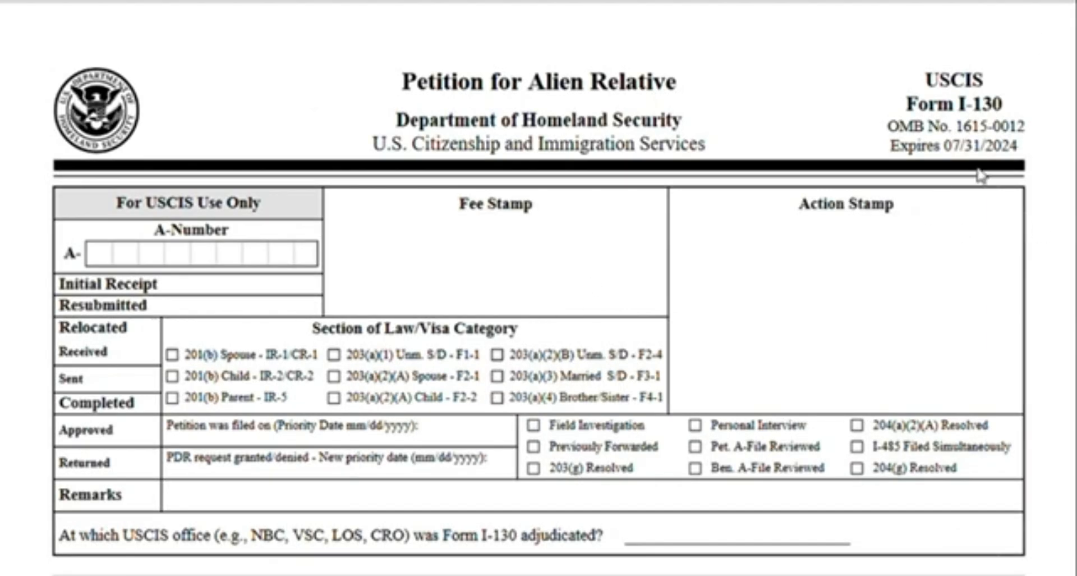
{"action": "left_click_drag", "start_coordinate": [907, 114], "coordinate": [1001, 109]}
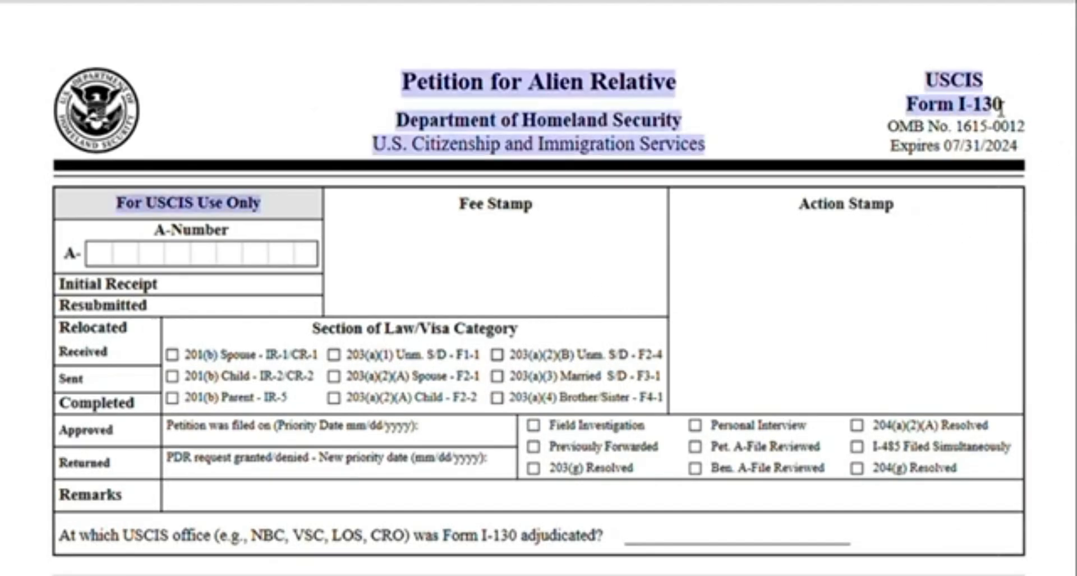
{"action": "left_click", "coordinate": [1002, 109]}
{"action": "left_click_drag", "start_coordinate": [910, 114], "coordinate": [1007, 108]}
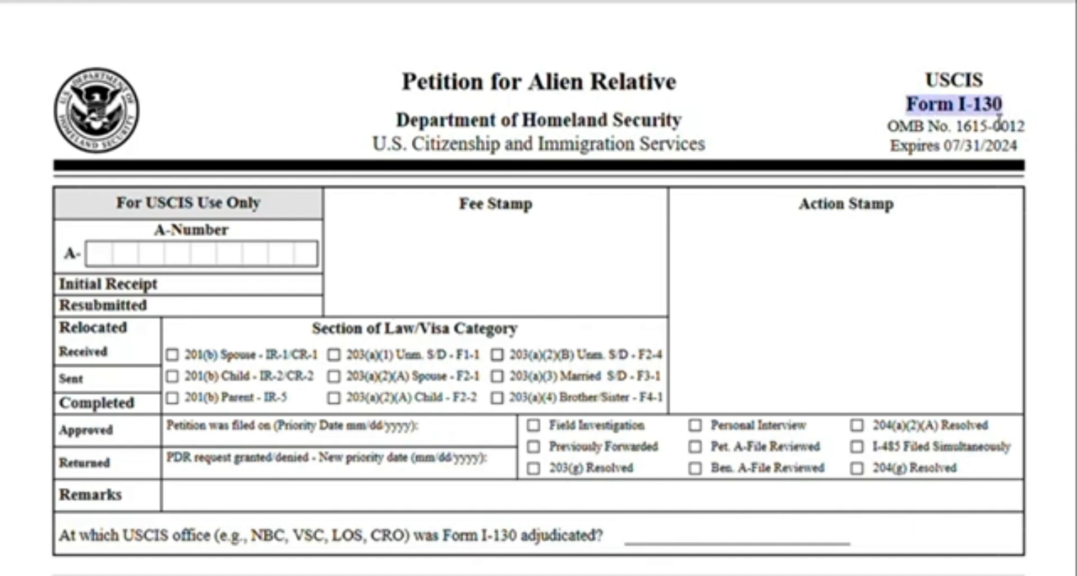
{"action": "left_click", "coordinate": [1003, 114]}
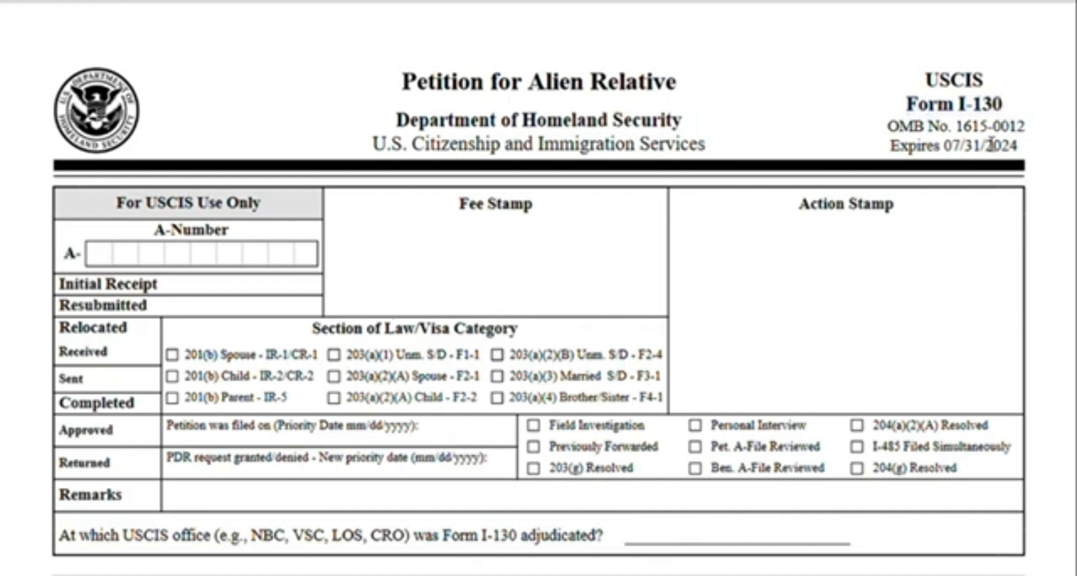